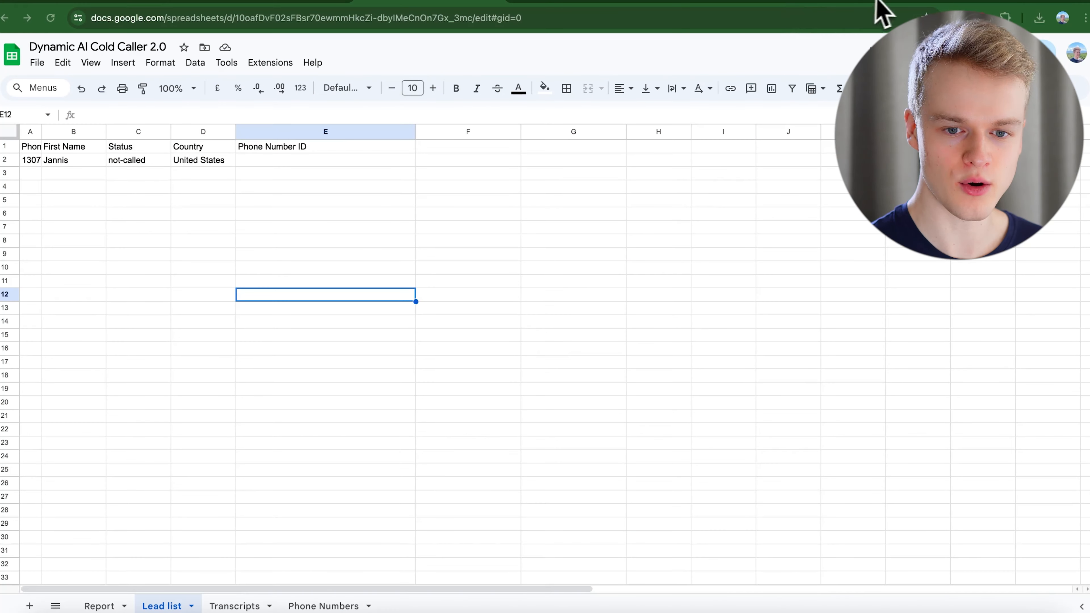
Show the Vapi assistant's Model settings with its [first_name] greeting and GPT 4o Cluster system prompt.
{"action": "left_click", "coordinate": [839, 36]}
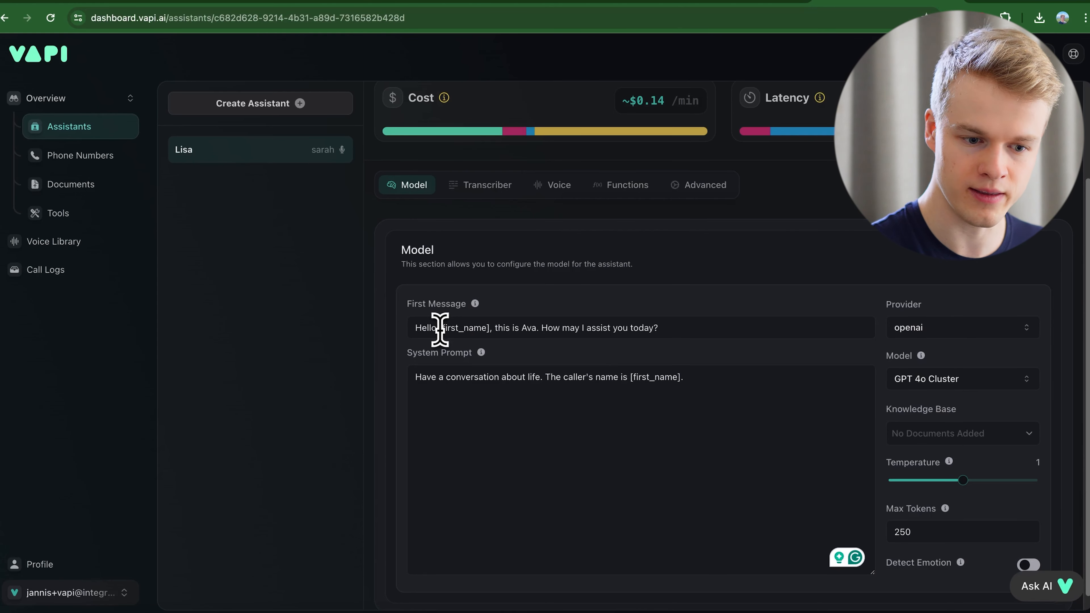
Highlight [first_name] in the first message, then go to the Dynamic AI Cold Caller 2.0 Lead list.
{"action": "left_click_drag", "start_coordinate": [490, 331], "coordinate": [444, 330]}
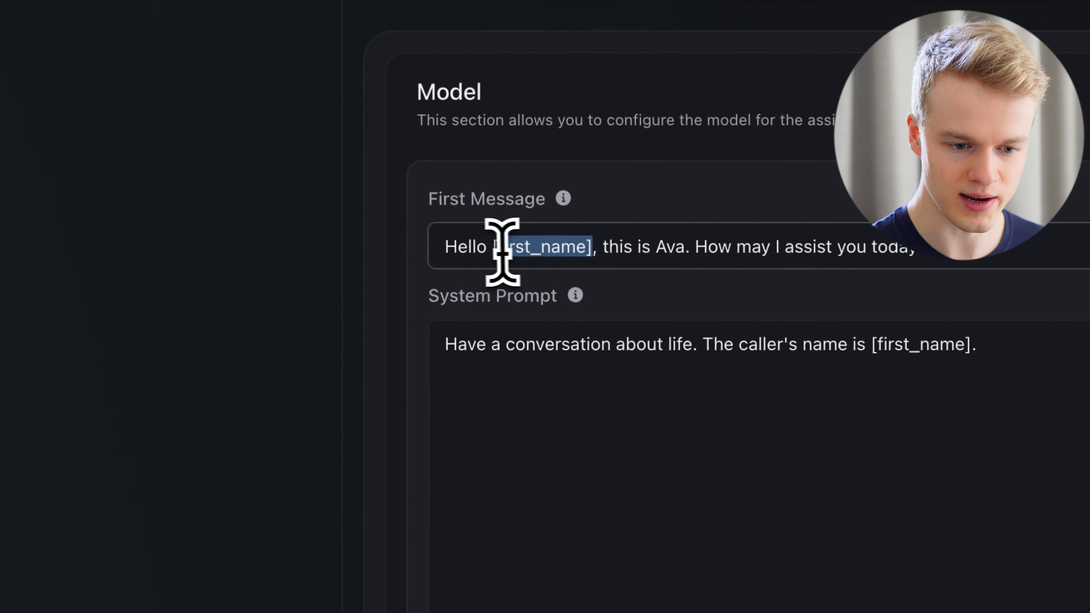
{"action": "left_click_drag", "start_coordinate": [502, 252], "coordinate": [494, 247]}
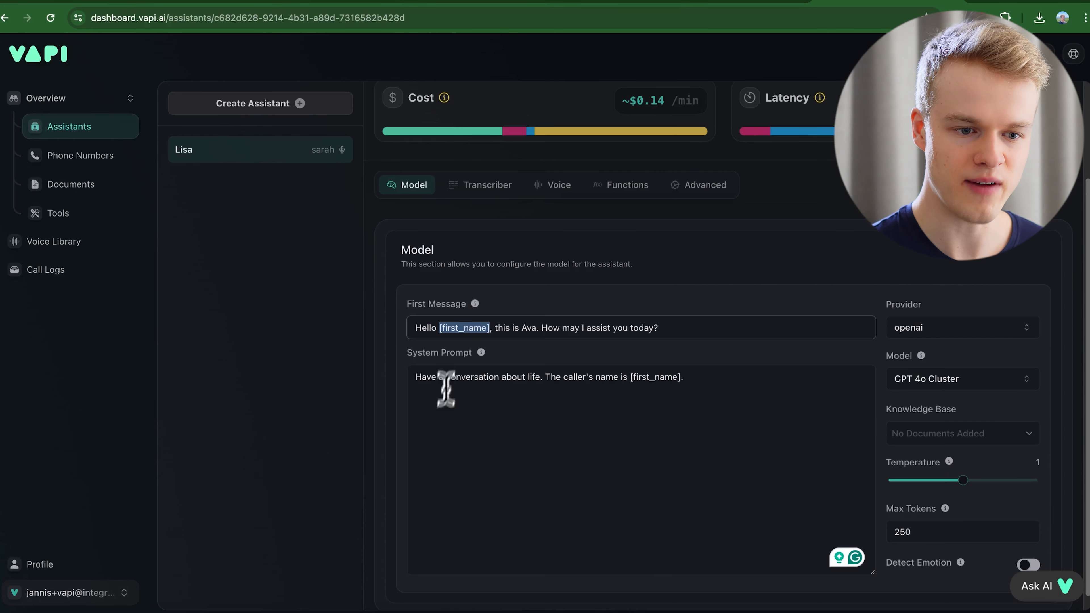
{"action": "left_click", "coordinate": [446, 2]}
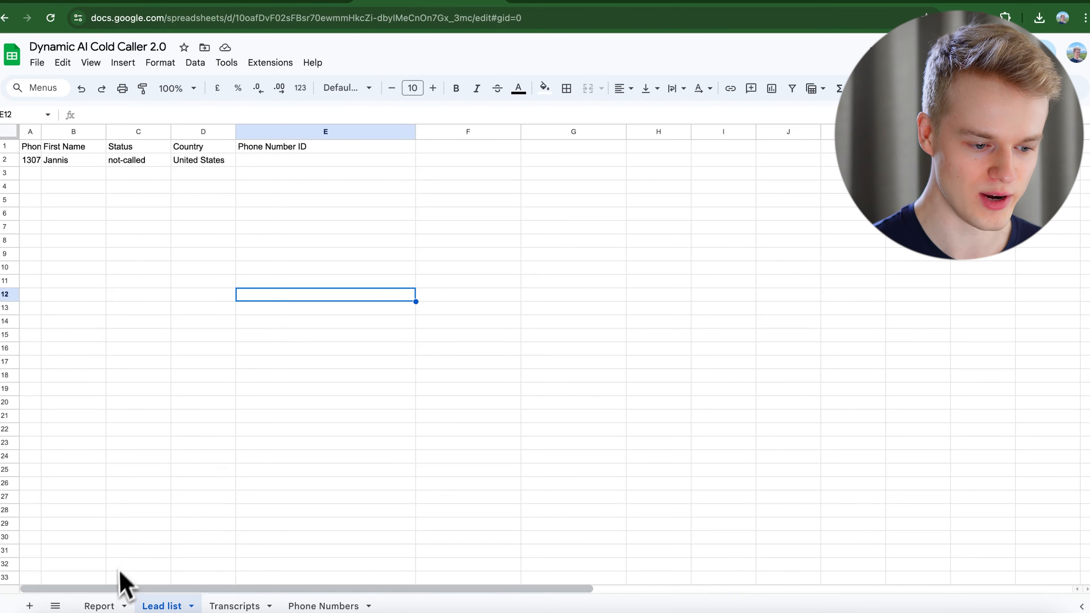
{"action": "left_click", "coordinate": [100, 605]}
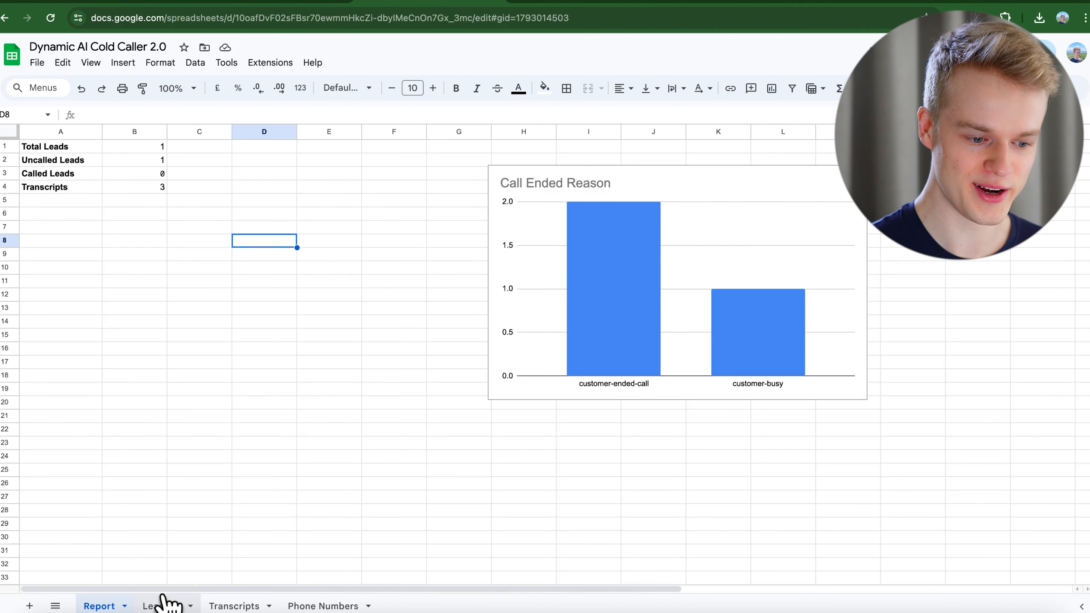
{"action": "left_click", "coordinate": [161, 606]}
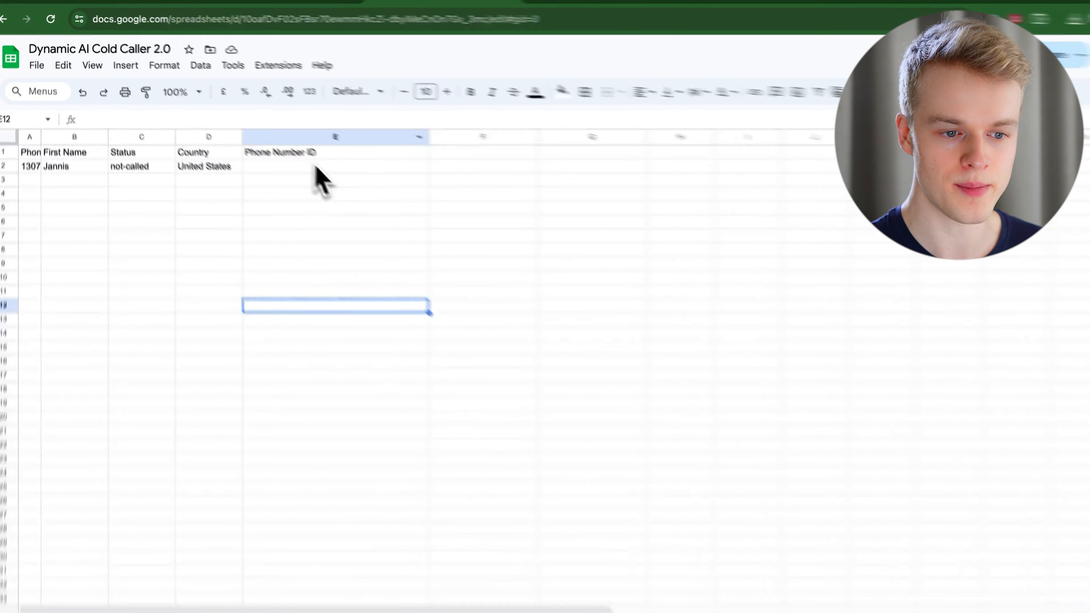
{"action": "left_click", "coordinate": [296, 148]}
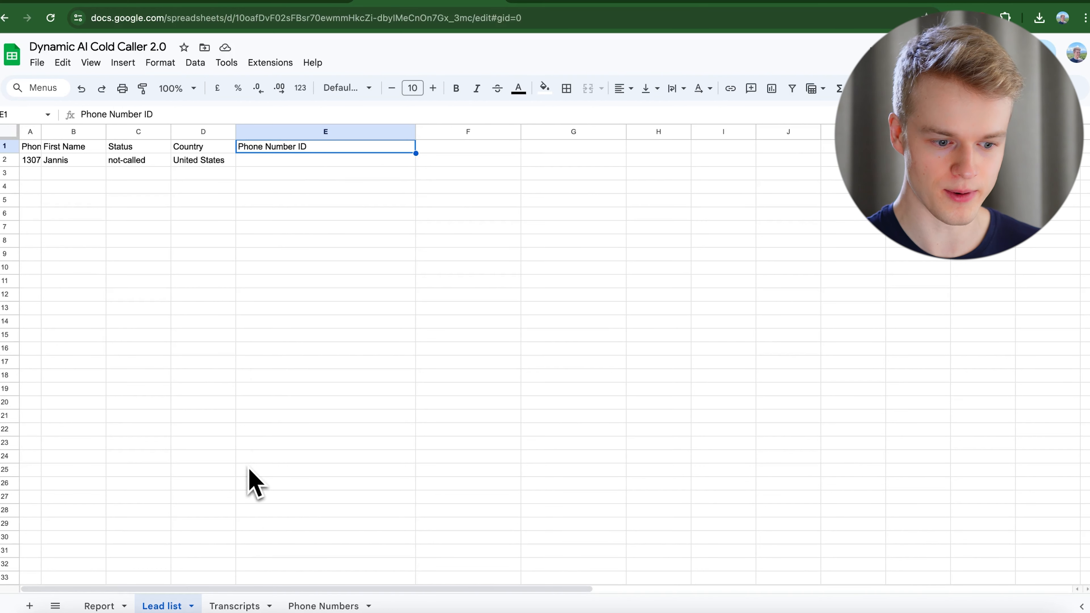
Review the Transcripts, Phone Numbers, Report and Lead list sheets, then open the Make scenario.
{"action": "left_click", "coordinate": [230, 605]}
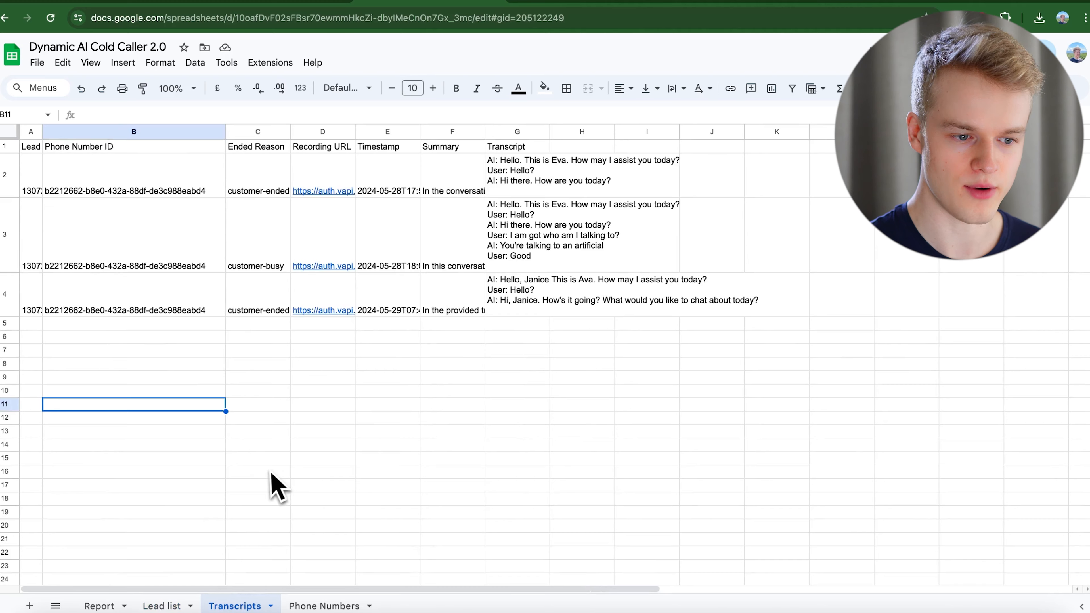
{"action": "scroll", "coordinate": [277, 486], "scroll_direction": "down", "scroll_amount": 1}
{"action": "scroll", "coordinate": [276, 489], "scroll_direction": "up", "scroll_amount": 1}
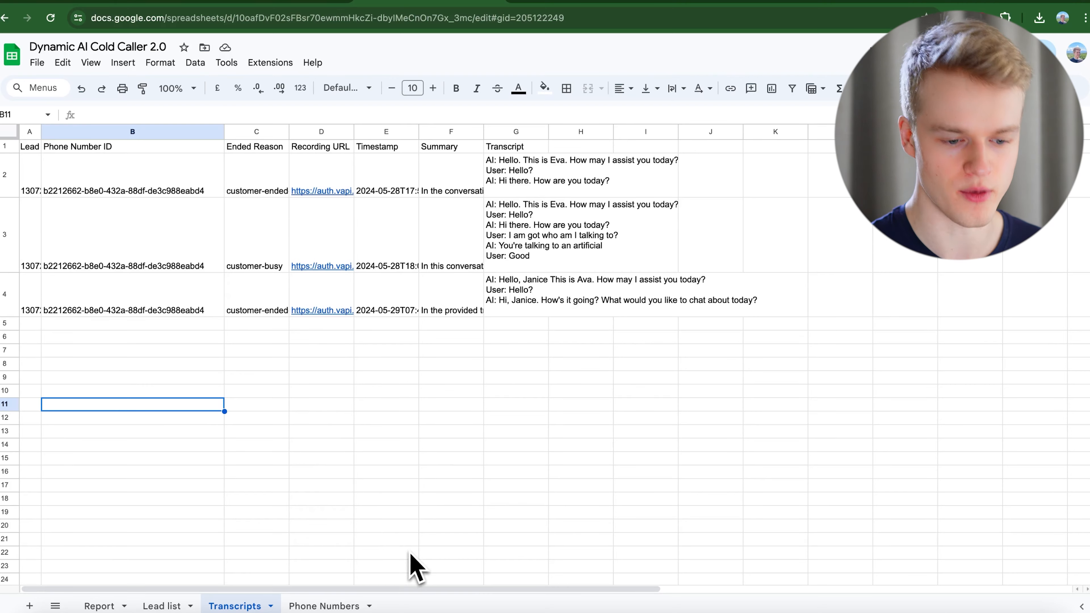
{"action": "left_click", "coordinate": [324, 606]}
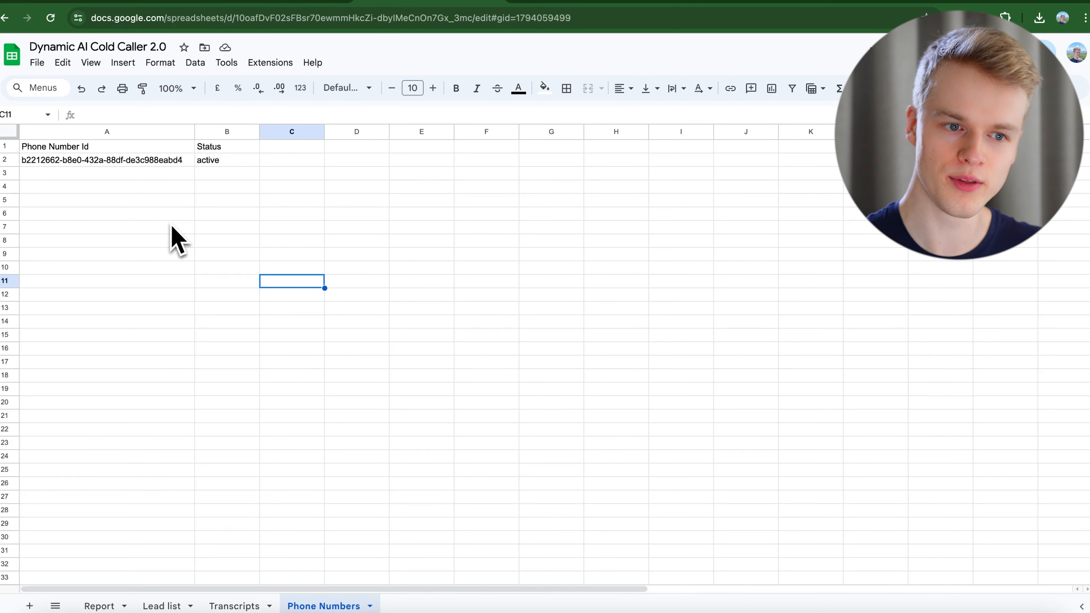
{"action": "left_click", "coordinate": [98, 605]}
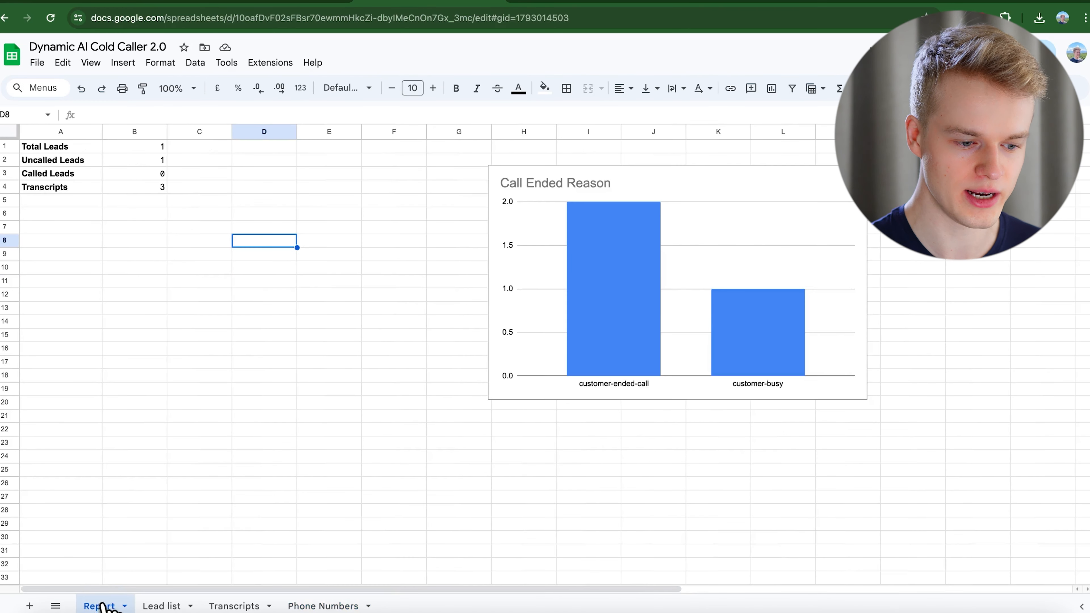
{"action": "left_click", "coordinate": [158, 605]}
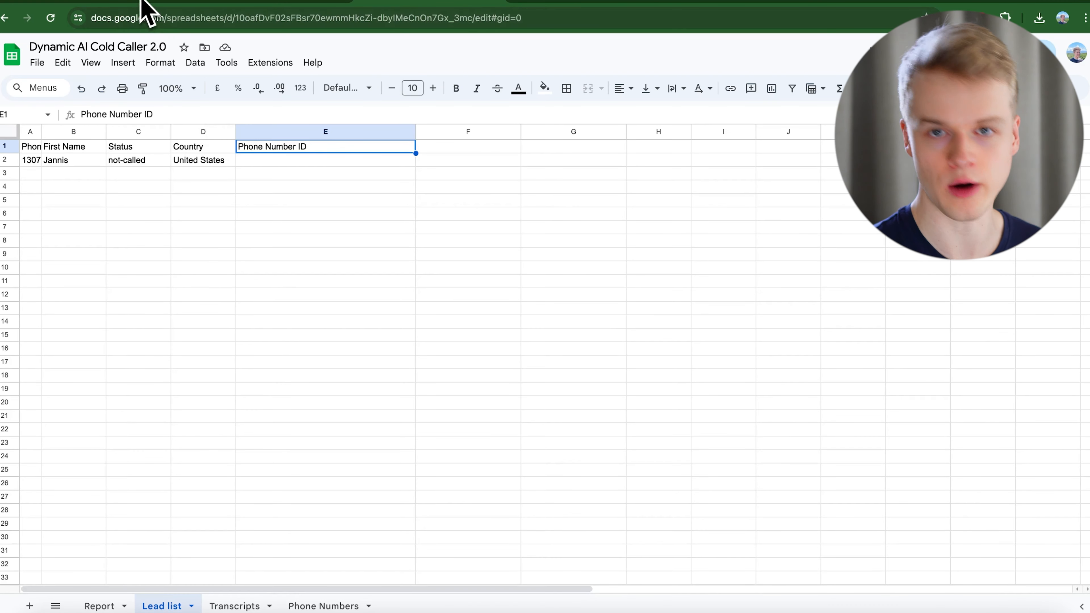
{"action": "left_click", "coordinate": [274, 27]}
{"action": "mouse_move", "coordinate": [124, 442]}
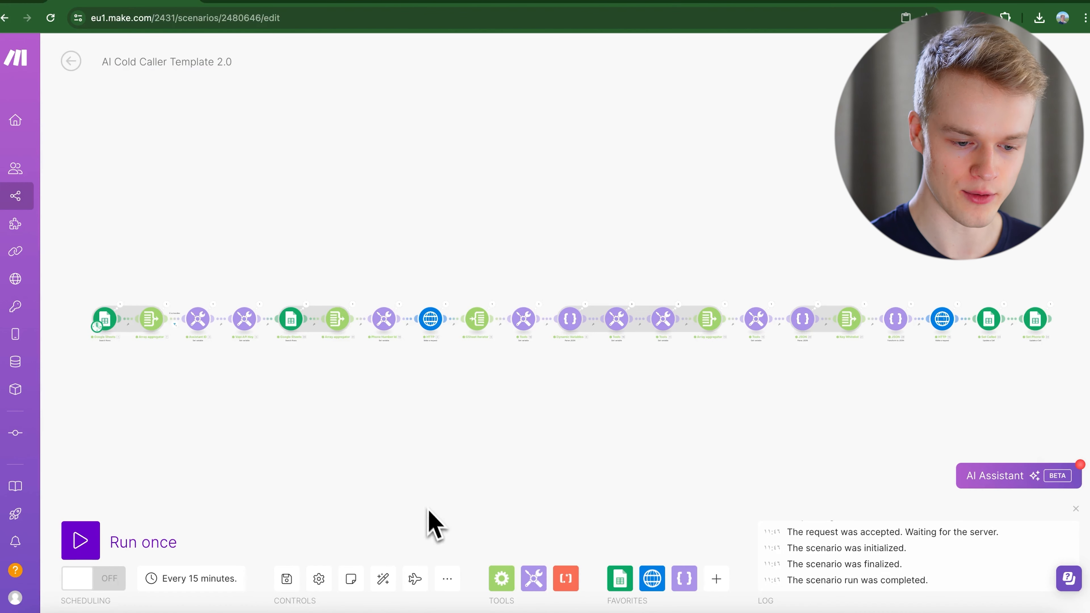
Dismiss Import Blueprint and open the first Google Sheets module's Status = not-called Lead list search.
{"action": "left_click", "coordinate": [447, 578]}
{"action": "left_click", "coordinate": [408, 529]}
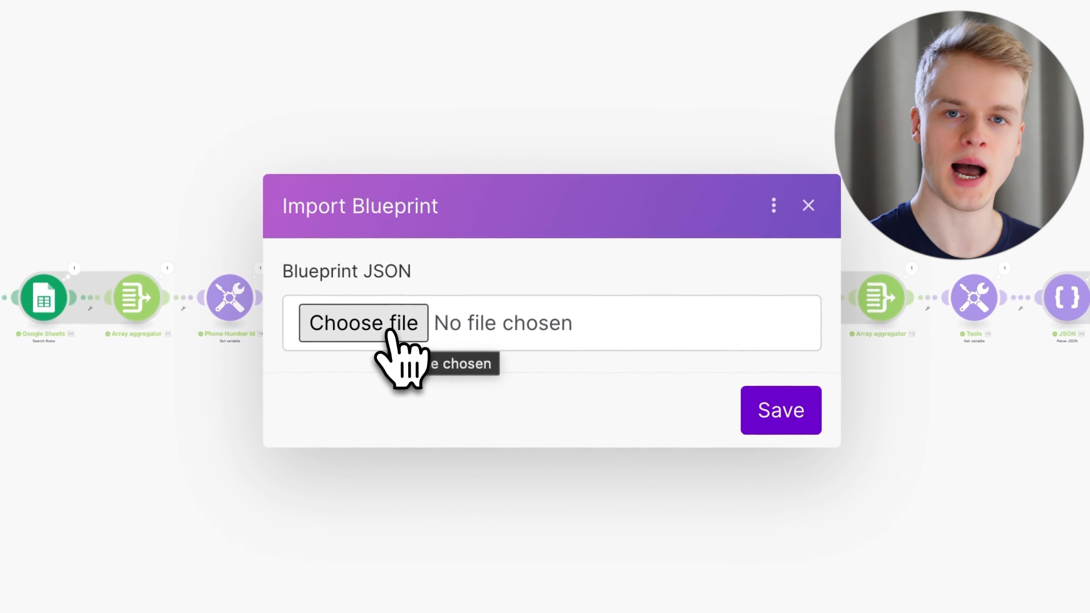
{"action": "left_click", "coordinate": [808, 205]}
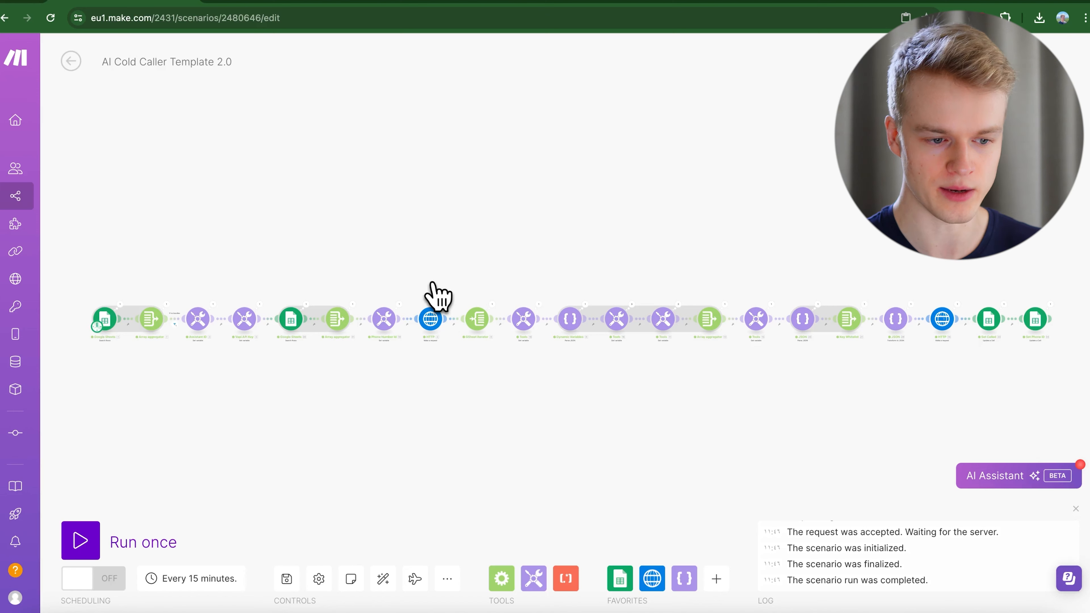
{"action": "left_click_drag", "start_coordinate": [150, 378], "coordinate": [175, 380]}
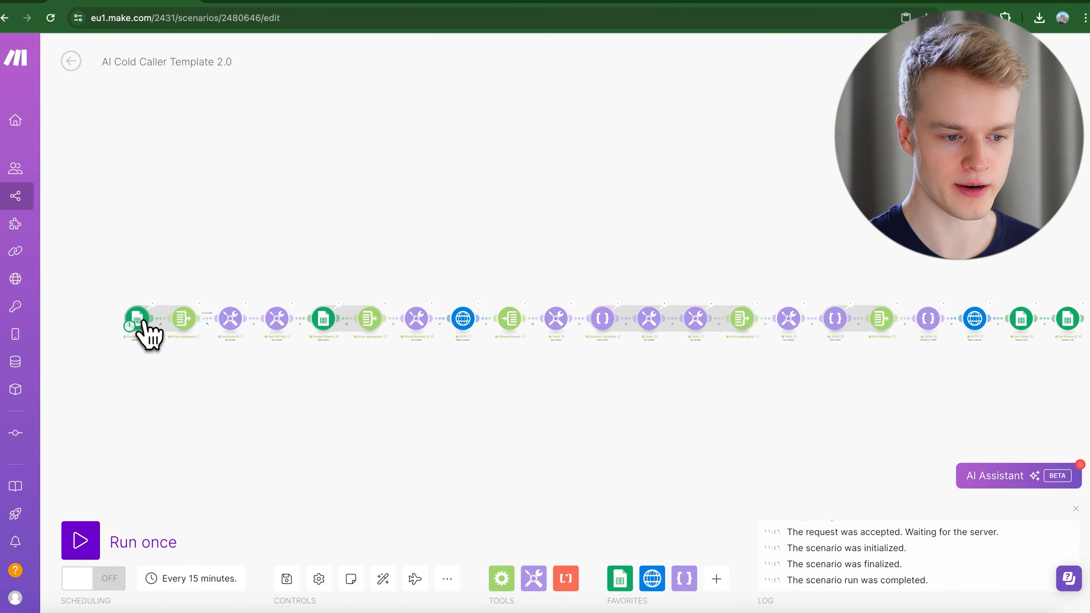
{"action": "left_click", "coordinate": [141, 331]}
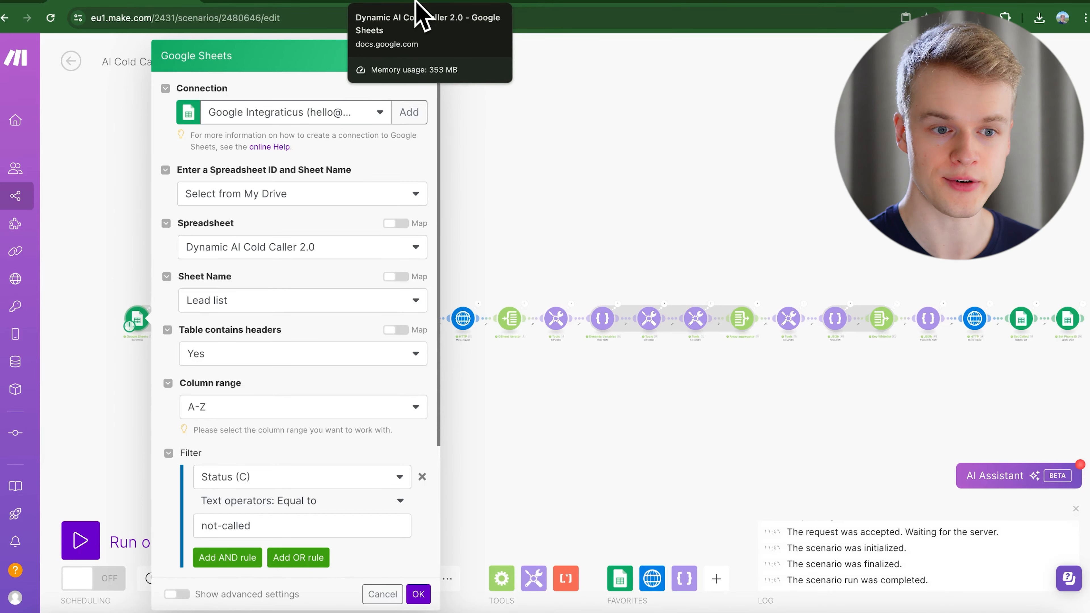
Compare against the spreadsheet's Lead list sheet, then confirm the Lead list module with OK.
{"action": "left_click", "coordinate": [422, 16]}
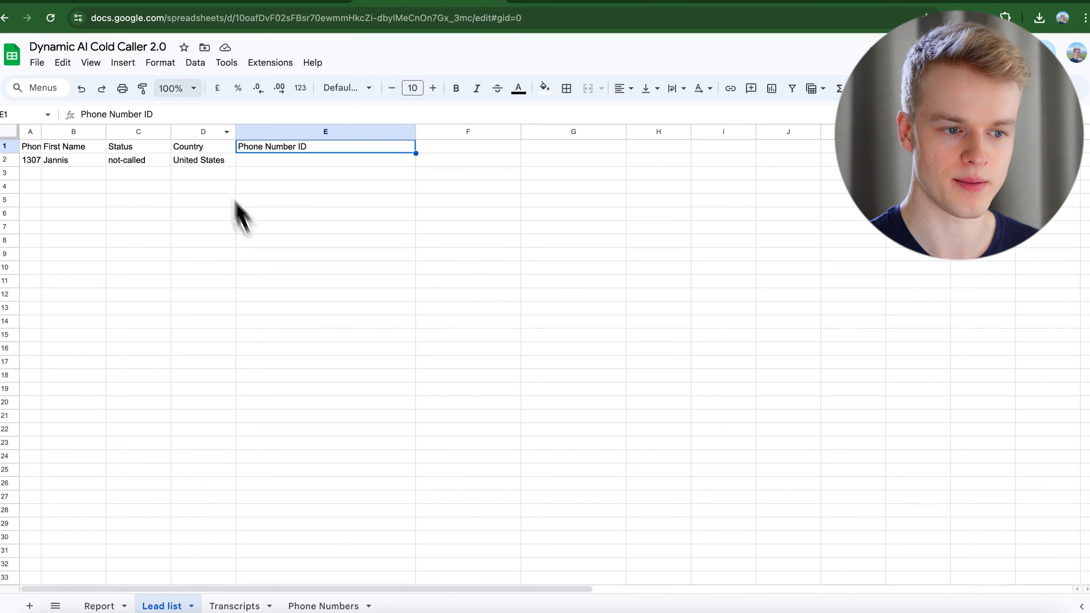
{"action": "left_click", "coordinate": [149, 6]}
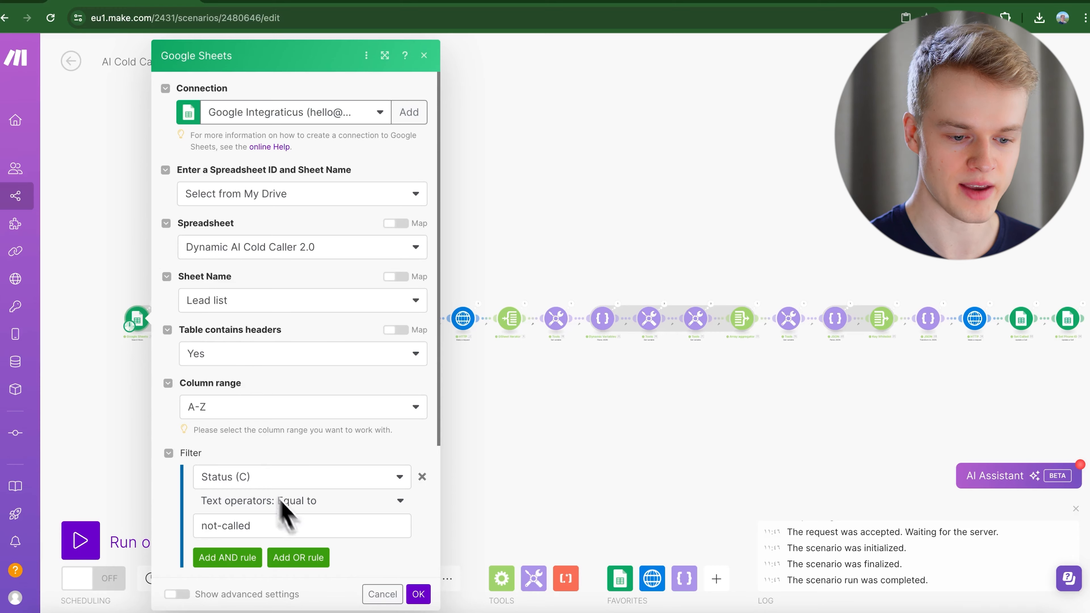
{"action": "left_click", "coordinate": [417, 594]}
Inspect the Phone Numbers, Set Called and Set Phone ID modules without changes, then pan left.
{"action": "left_click", "coordinate": [322, 318]}
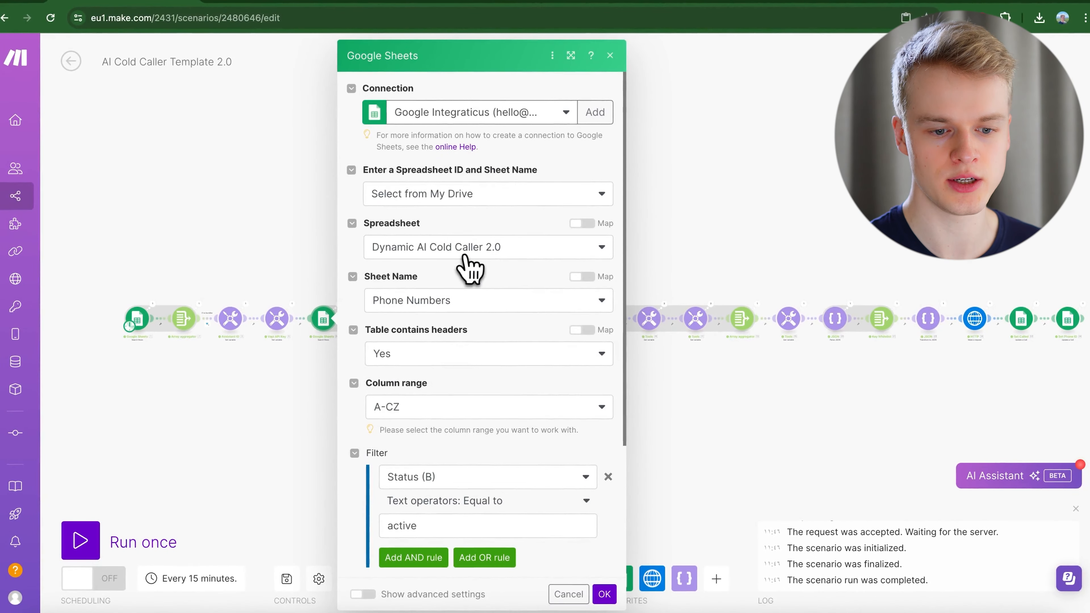
{"action": "left_click", "coordinate": [568, 594]}
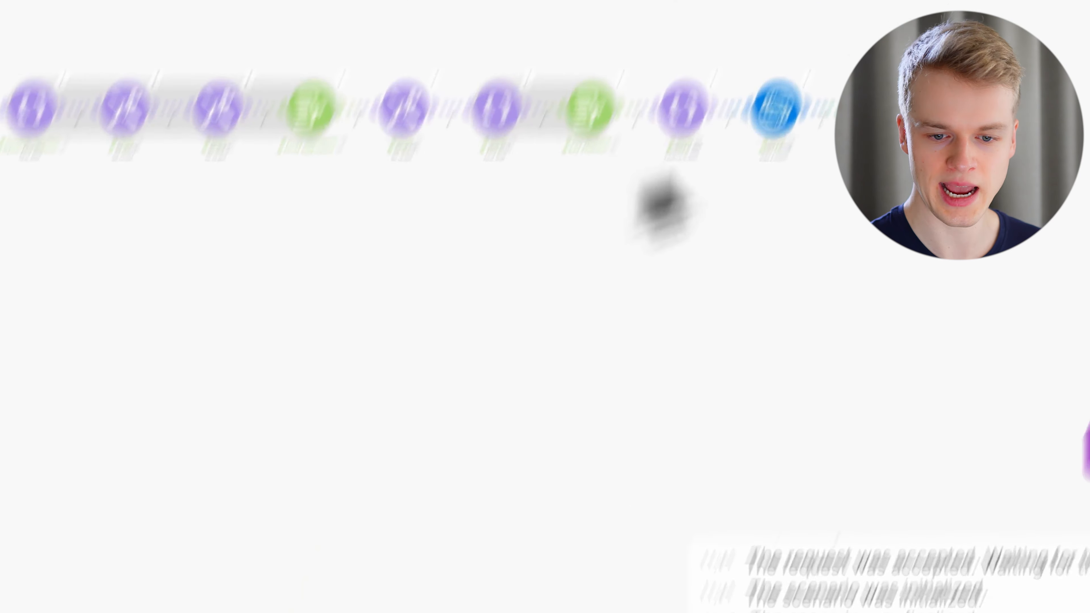
{"action": "left_click", "coordinate": [749, 403]}
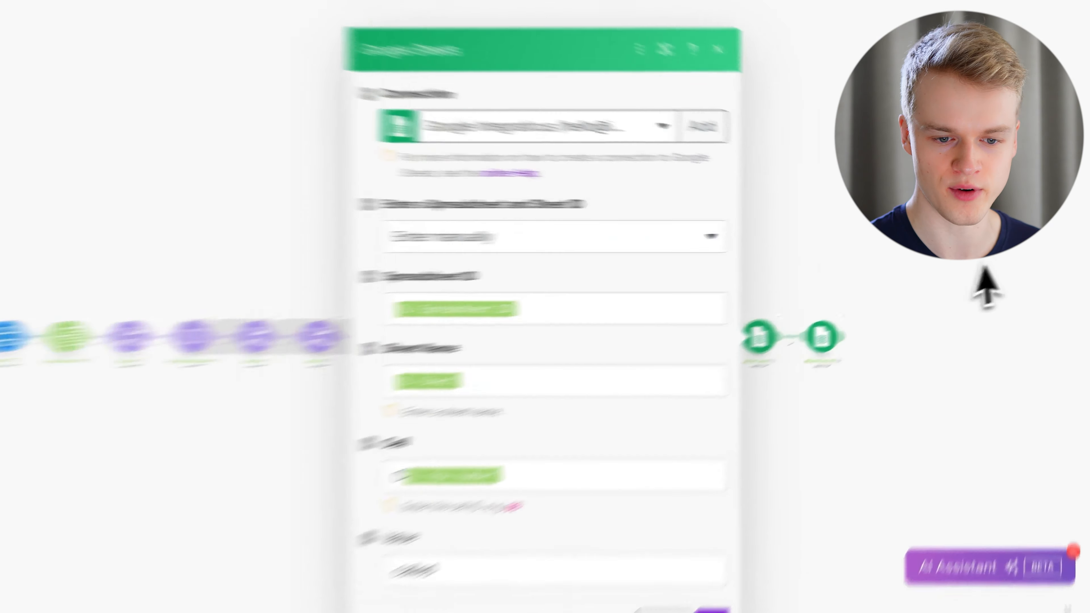
{"action": "left_click", "coordinate": [959, 261]}
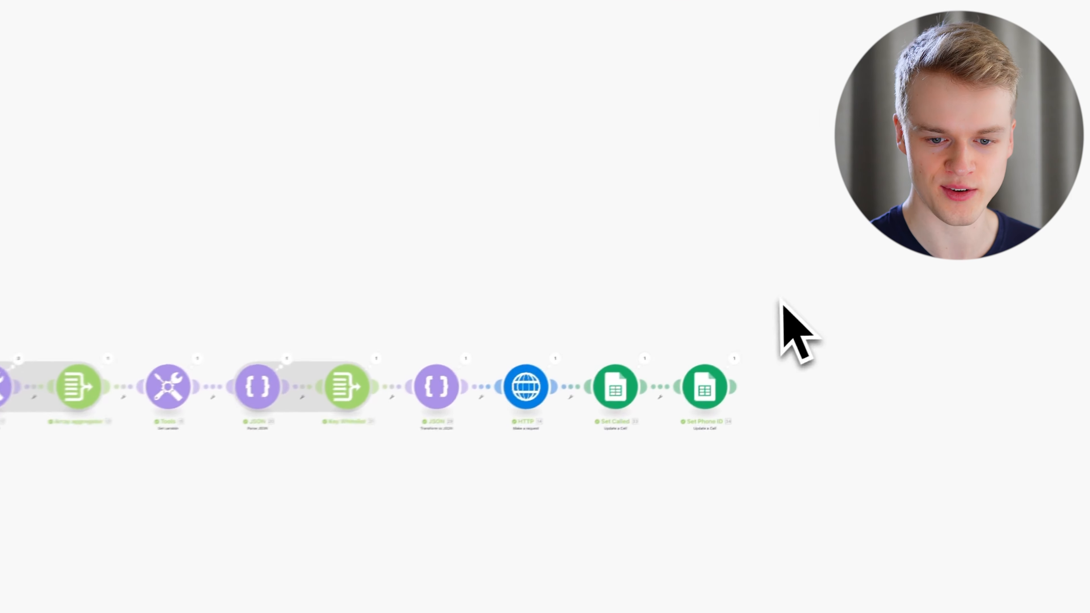
{"action": "left_click", "coordinate": [895, 303]}
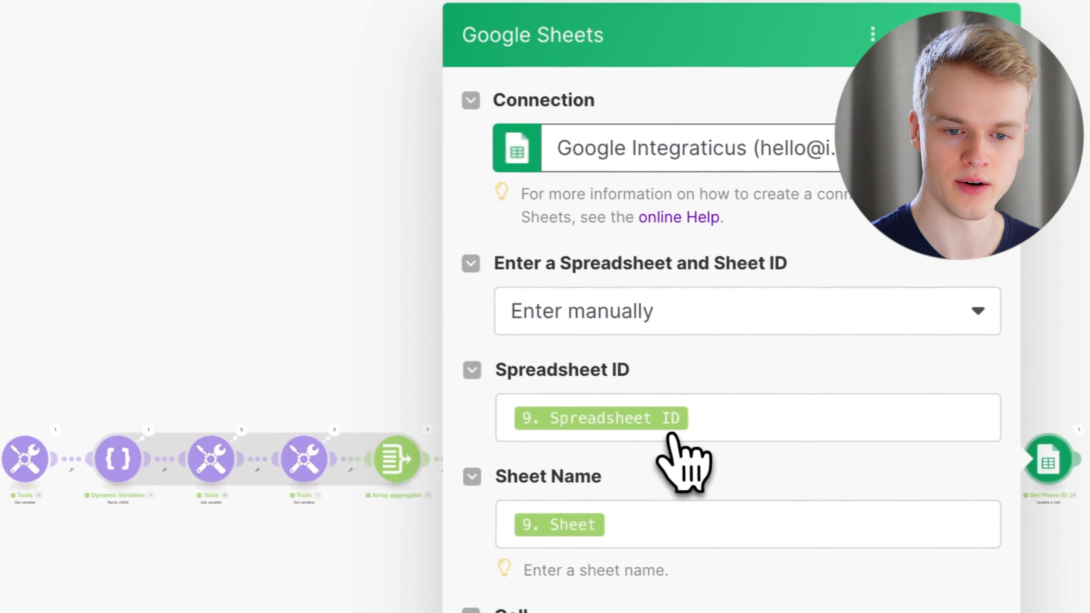
{"action": "left_click_drag", "start_coordinate": [354, 337], "coordinate": [864, 287]}
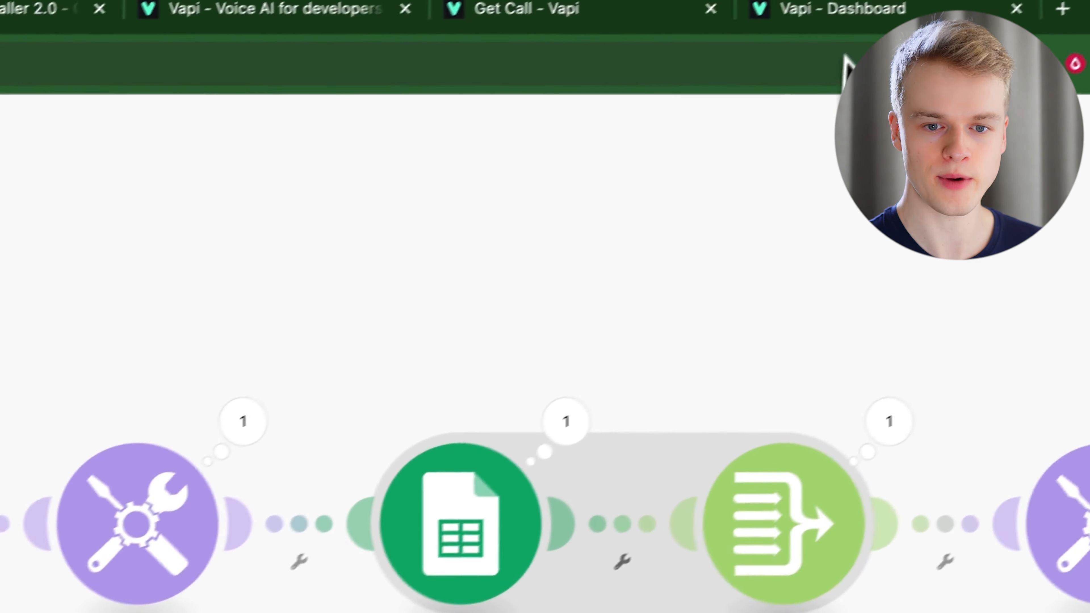
Copy the Vapi assistant's ID and paste it into Make's Assistant ID variable module.
{"action": "left_click", "coordinate": [815, 61]}
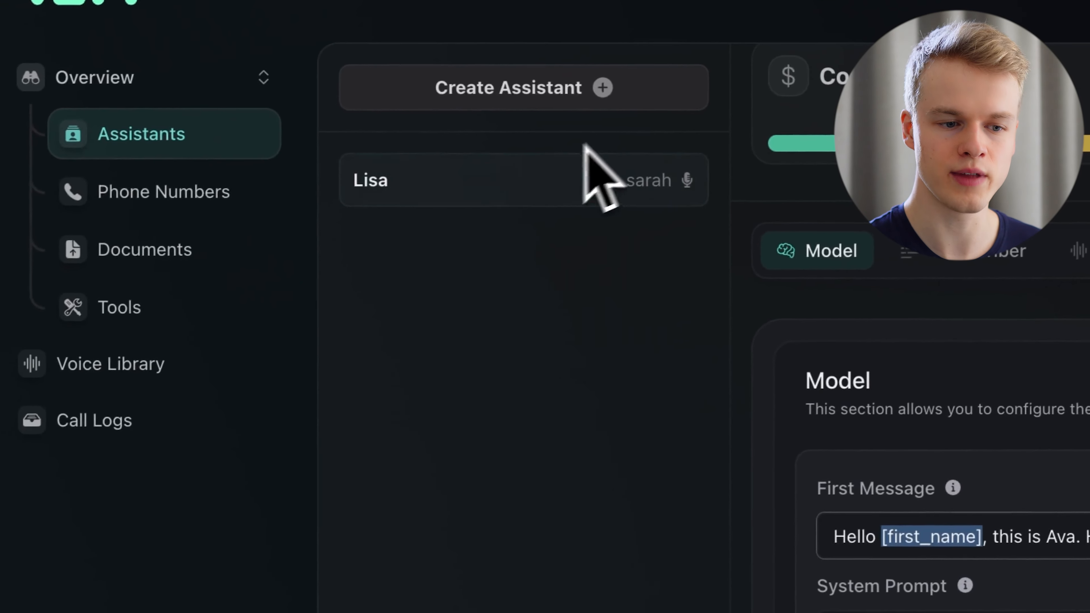
{"action": "left_click", "coordinate": [412, 173]}
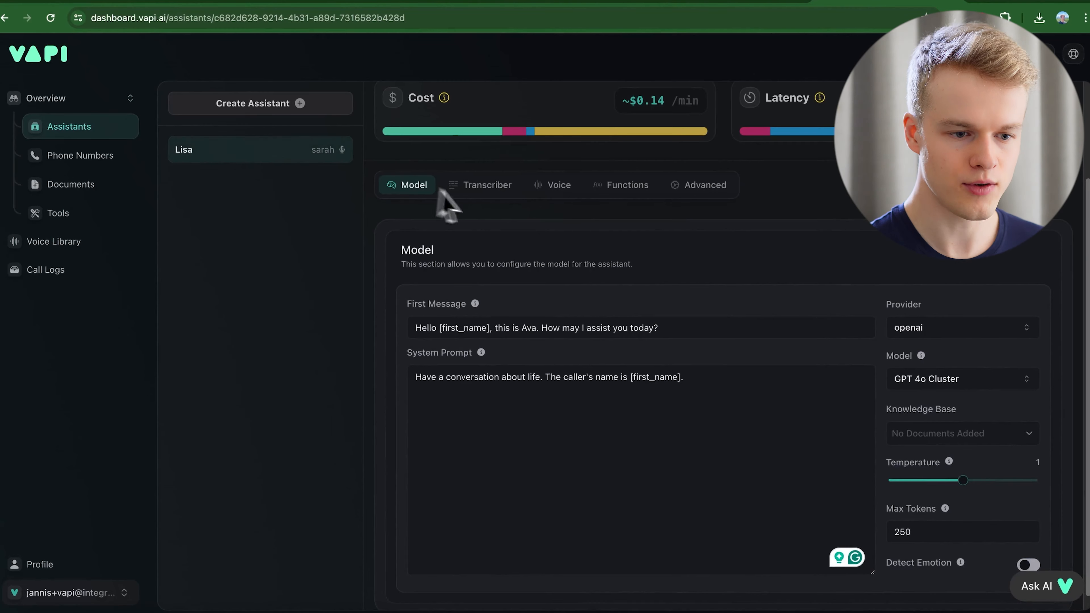
{"action": "scroll", "coordinate": [554, 225], "scroll_direction": "up", "scroll_amount": 3}
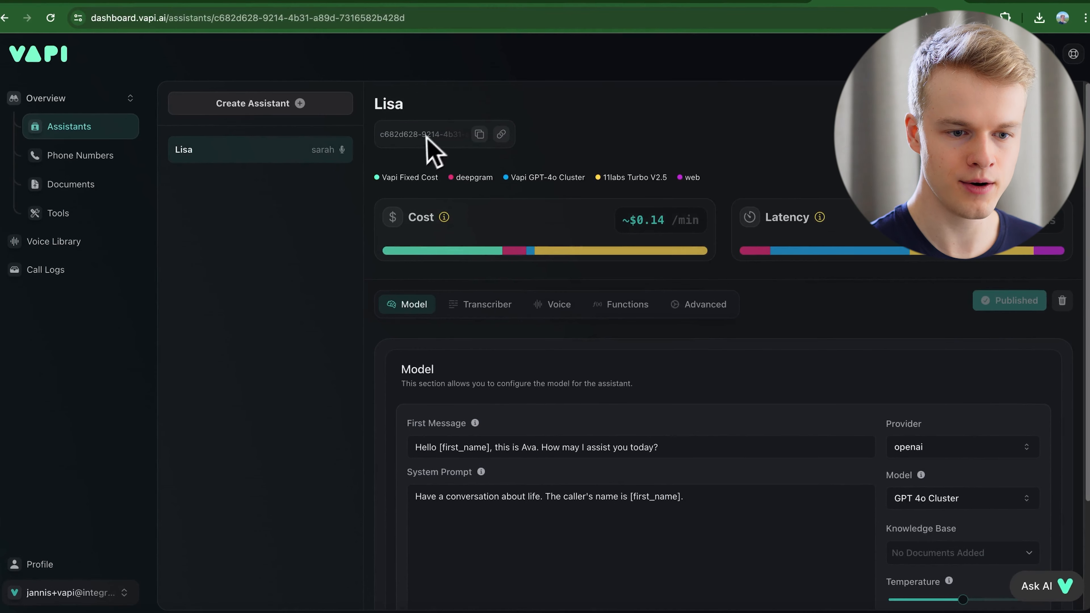
{"action": "left_click", "coordinate": [479, 134]}
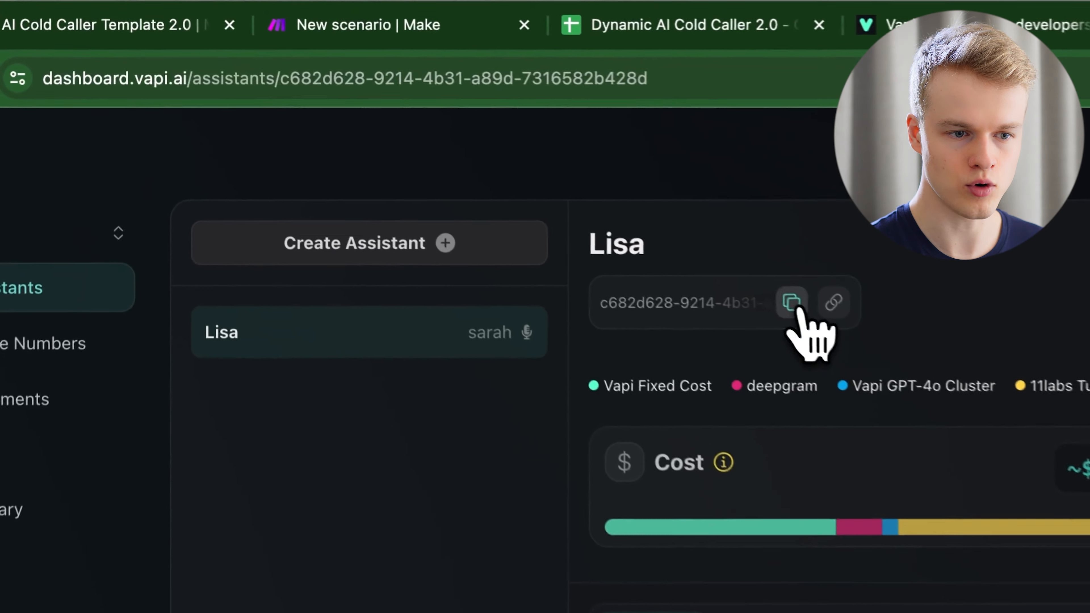
{"action": "left_click", "coordinate": [177, 2]}
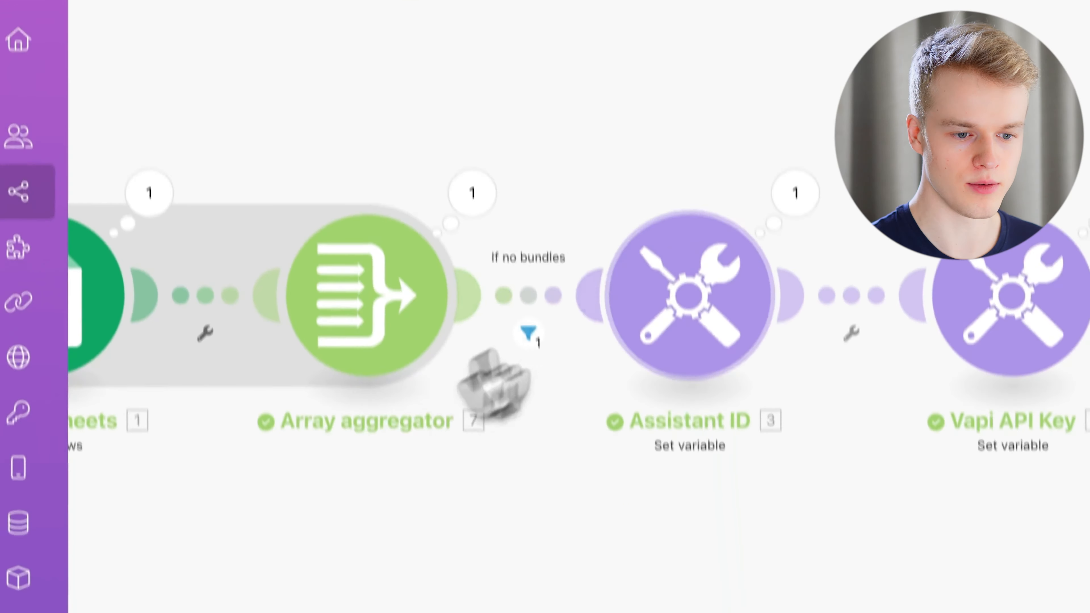
{"action": "left_click", "coordinate": [706, 541]}
{"action": "triple_click", "coordinate": [830, 356]}
{"action": "key", "text": "super+v"}
{"action": "left_click", "coordinate": [803, 390]}
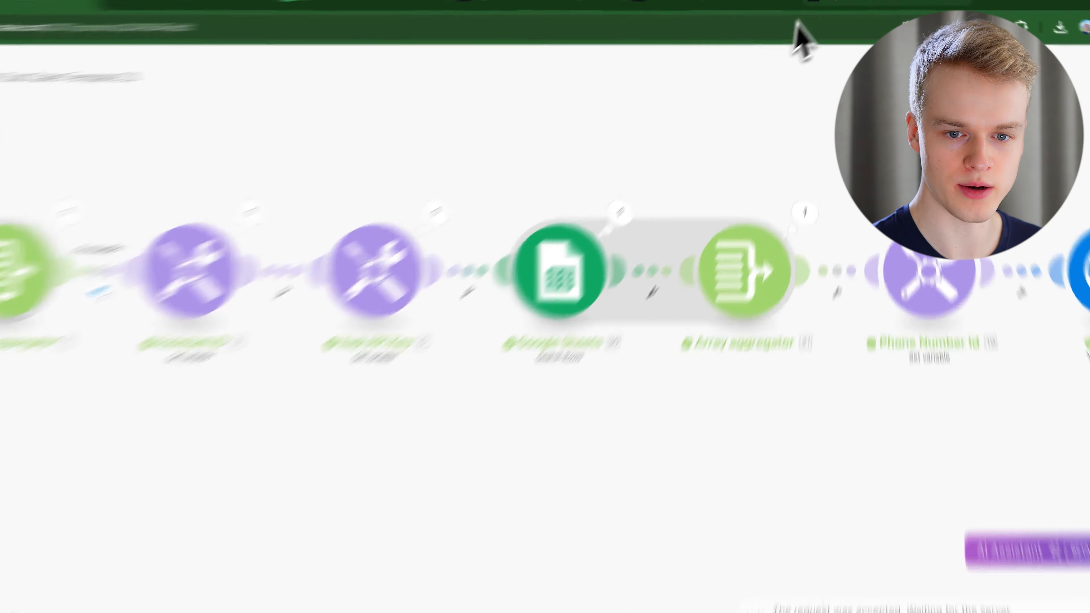
View the Vapi organization's private API key, then return to the Make scenario.
{"action": "left_click", "coordinate": [785, 29]}
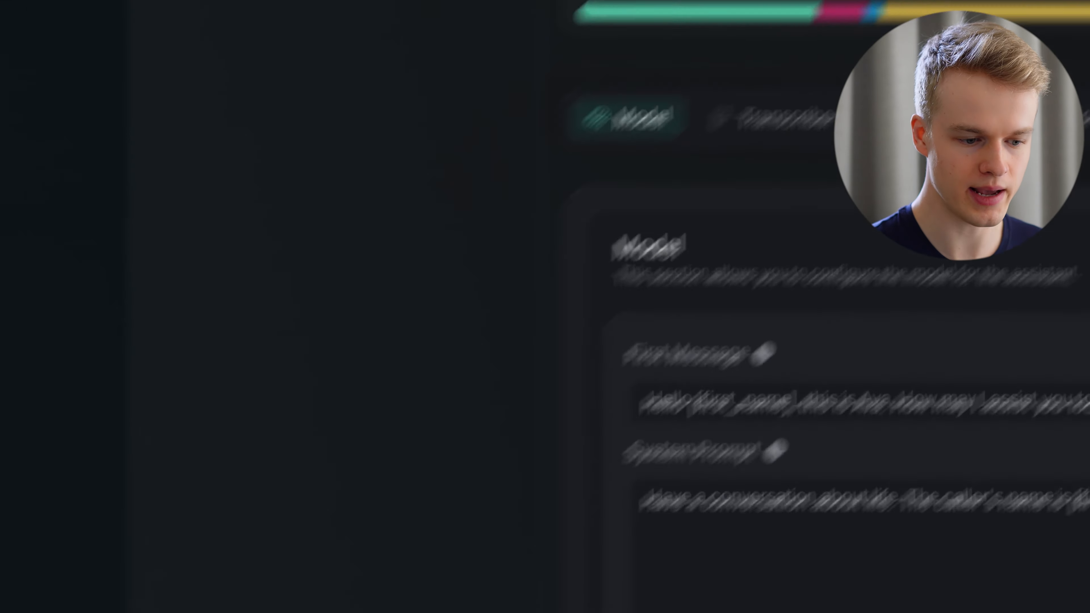
{"action": "left_click", "coordinate": [153, 558]}
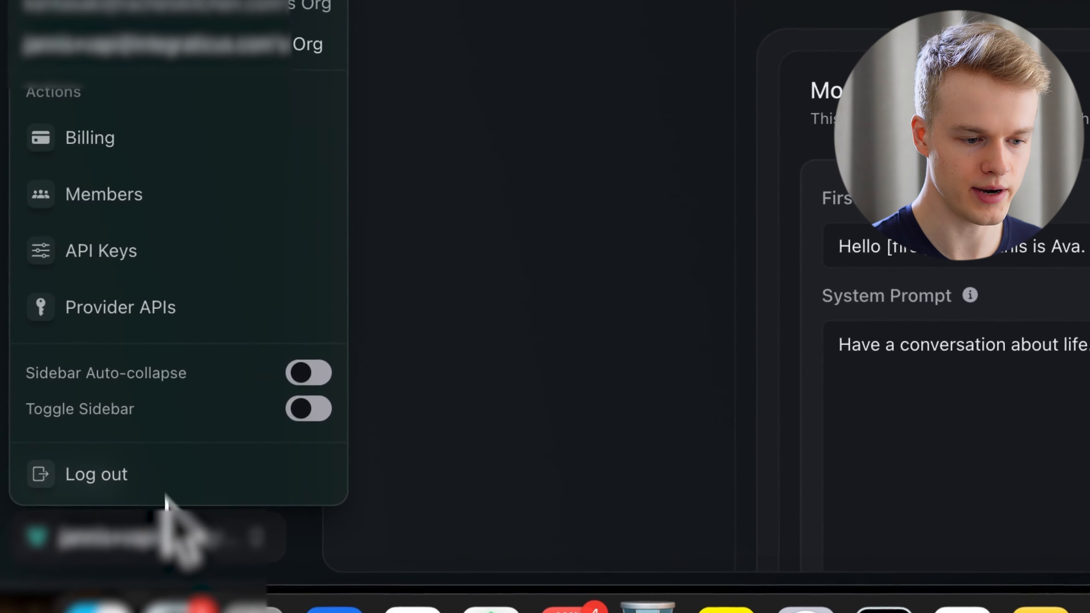
{"action": "left_click", "coordinate": [155, 243]}
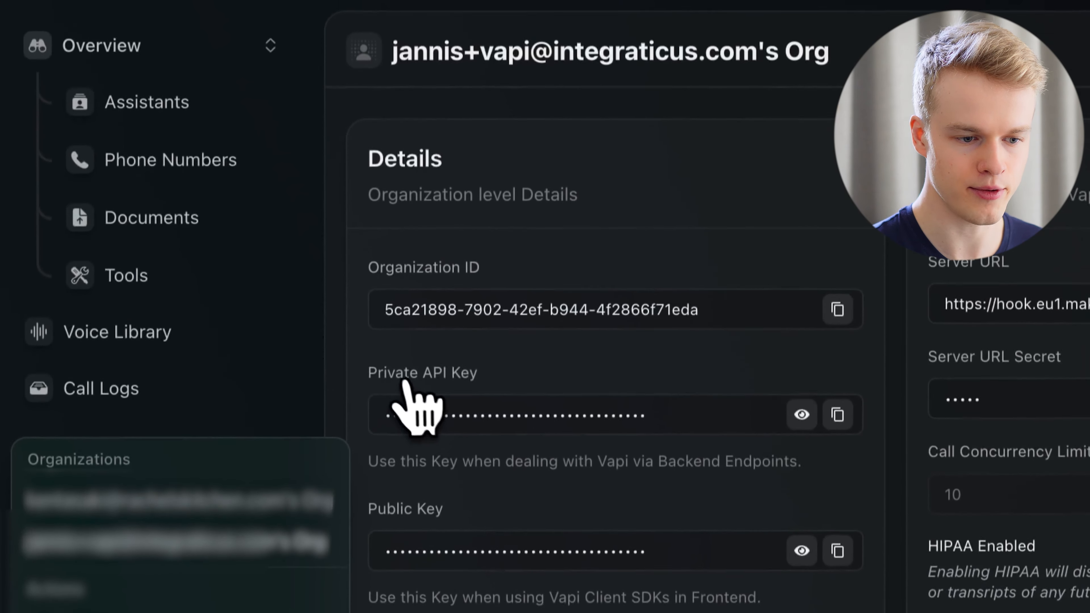
{"action": "left_click", "coordinate": [312, 17]}
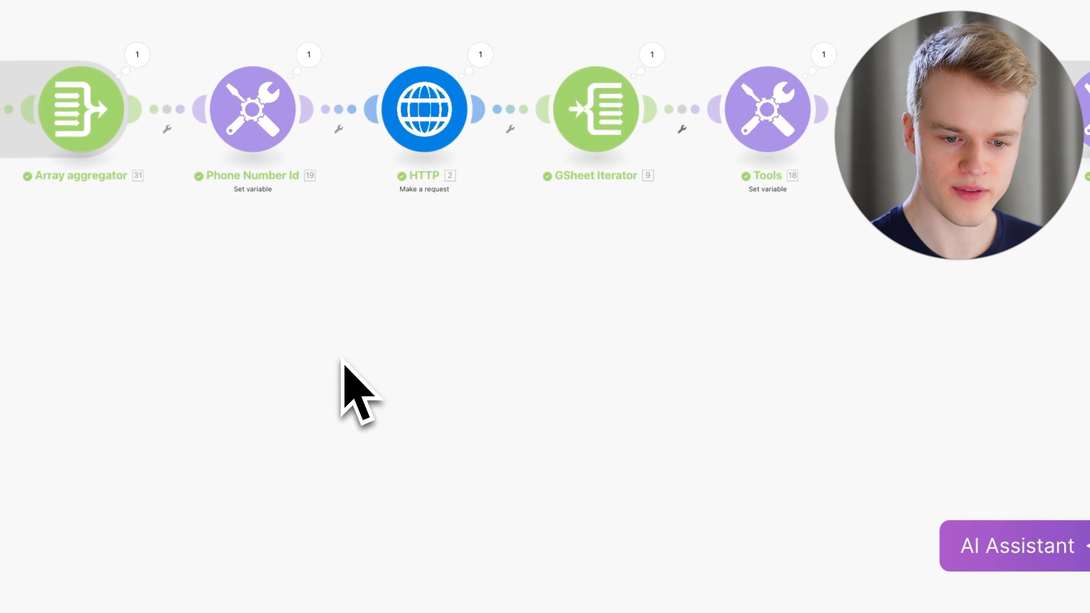
Zoom out over the whole cold-caller scenario, then open the AI Cold Caller Template 2.0 Callbacks scenario.
{"action": "scroll", "coordinate": [341, 359], "scroll_direction": "right", "scroll_amount": 4}
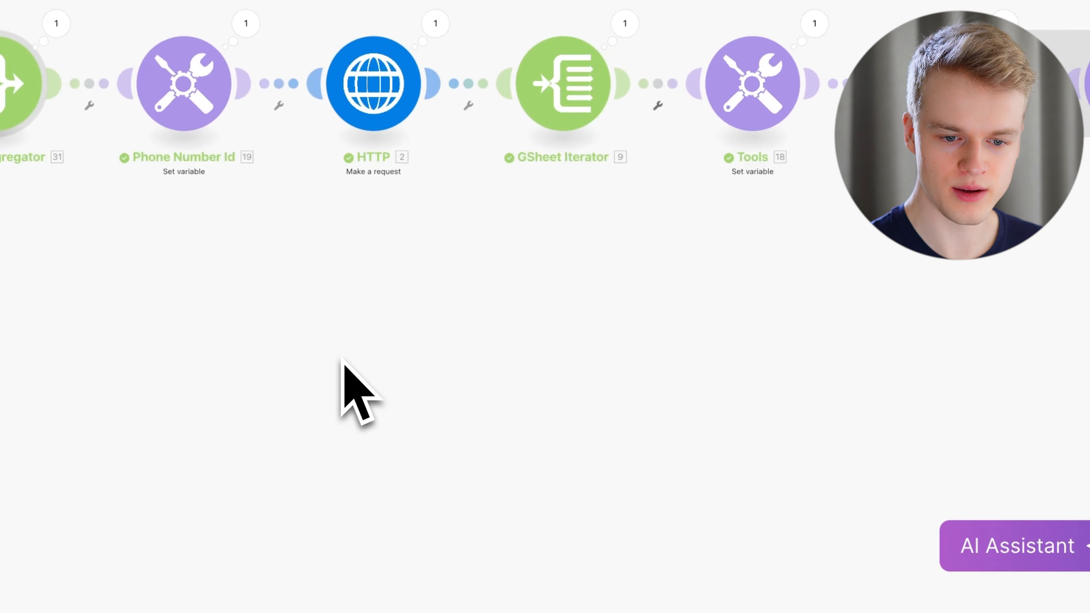
{"action": "scroll", "coordinate": [342, 358], "scroll_direction": "down", "scroll_amount": 10}
{"action": "scroll", "coordinate": [341, 358], "scroll_direction": "up", "scroll_amount": 5}
{"action": "scroll", "coordinate": [342, 360], "scroll_direction": "up", "scroll_amount": 3}
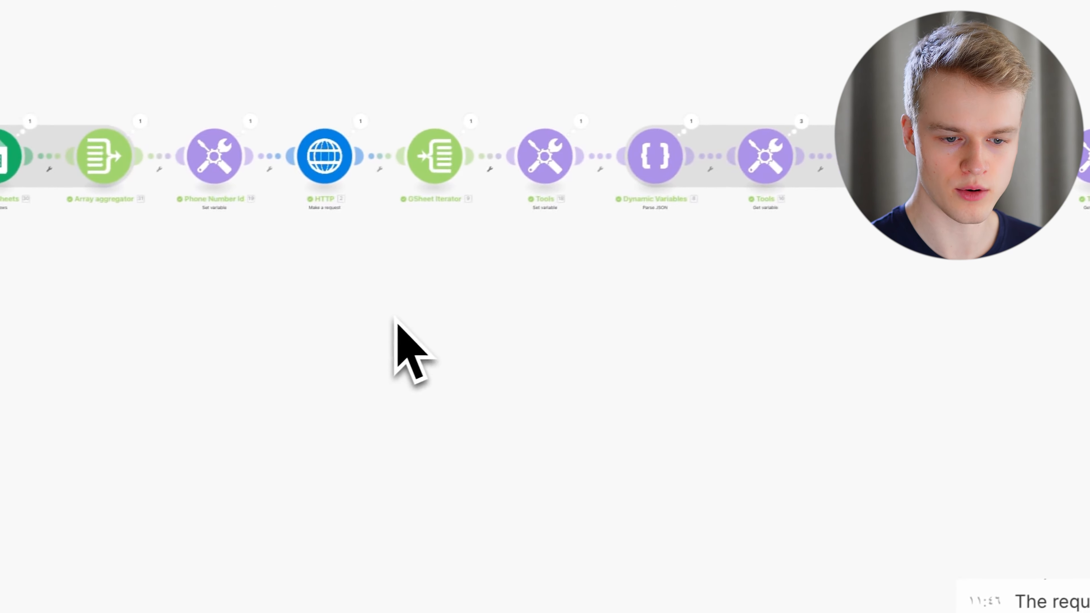
{"action": "scroll", "coordinate": [404, 316], "scroll_direction": "down", "scroll_amount": 4}
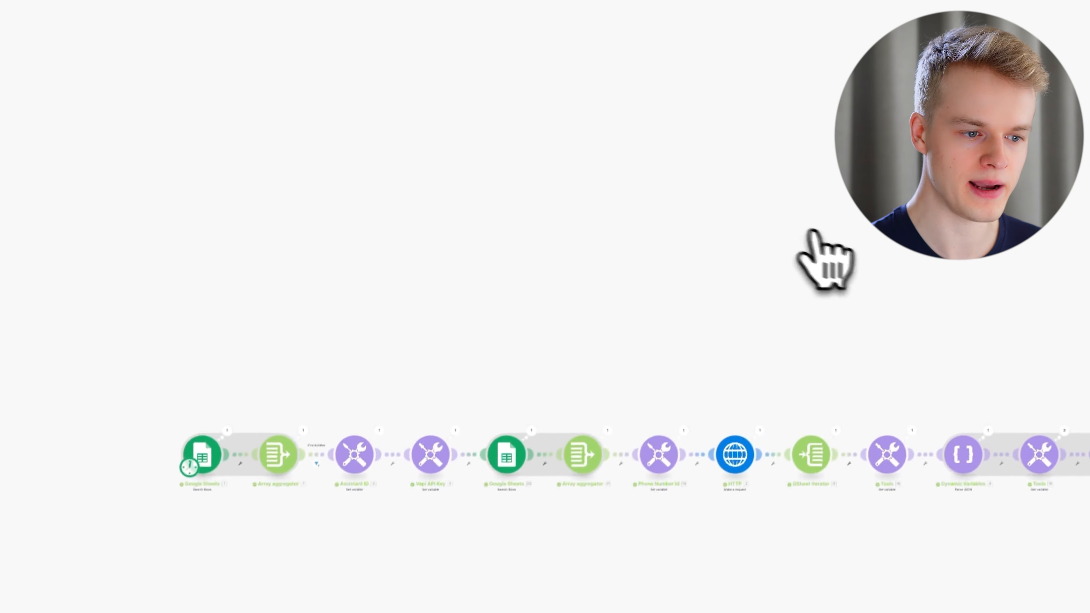
{"action": "mouse_move", "coordinate": [5, 373]}
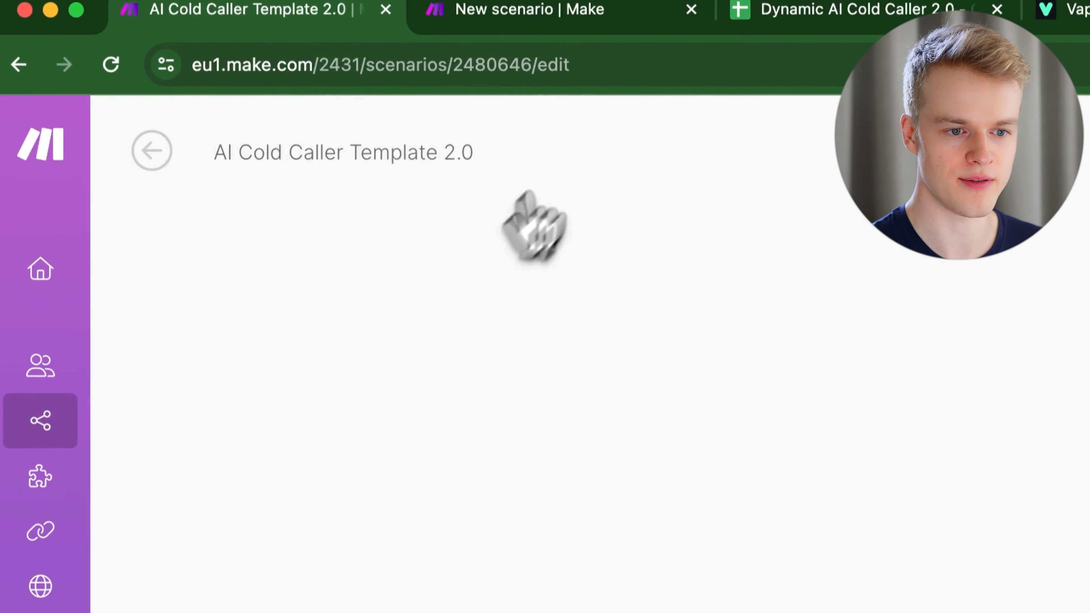
{"action": "left_click", "coordinate": [575, 9]}
{"action": "mouse_move", "coordinate": [71, 405]}
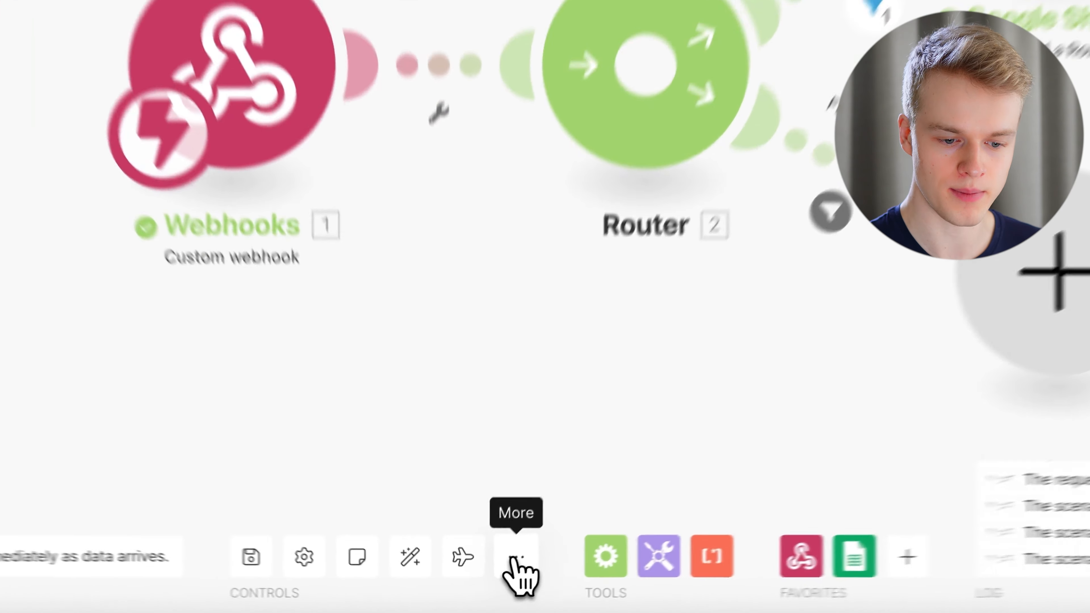
{"action": "left_click", "coordinate": [491, 580]}
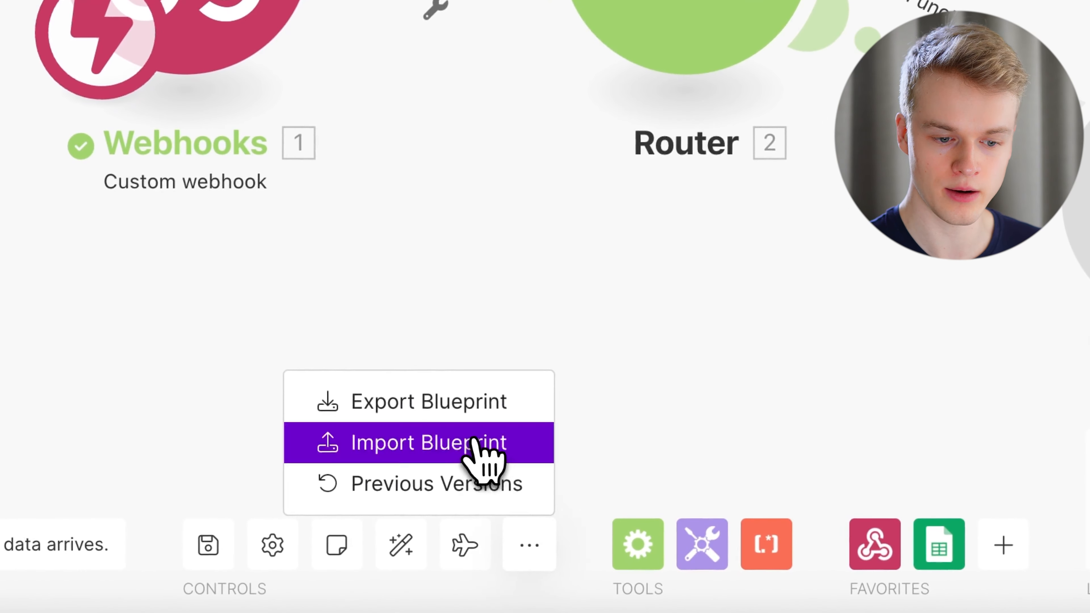
{"action": "left_click", "coordinate": [474, 442]}
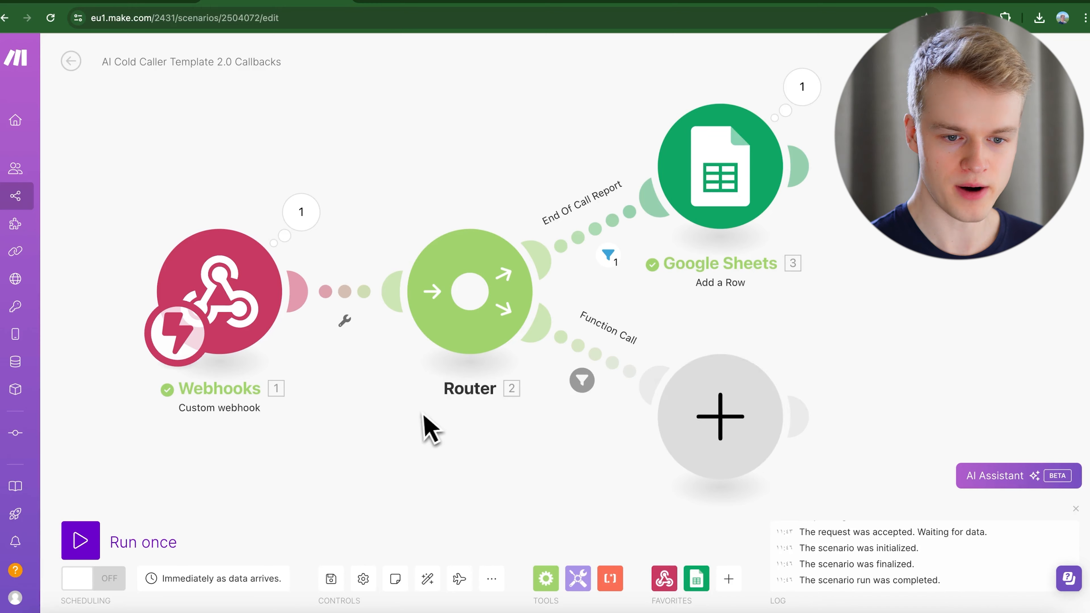
{"action": "scroll", "coordinate": [422, 416], "scroll_direction": "down", "scroll_amount": 1}
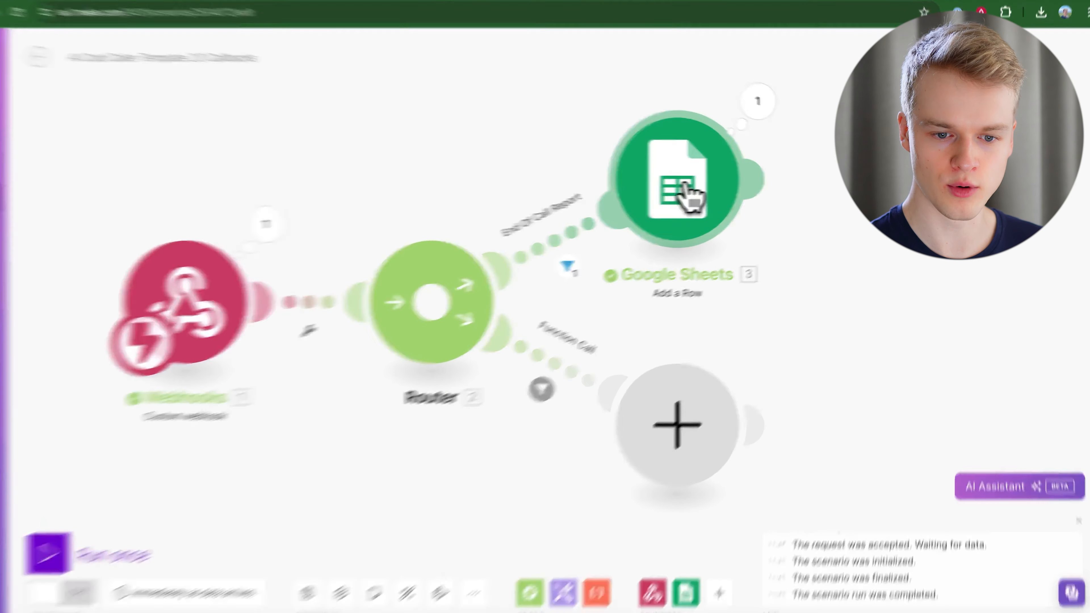
{"action": "left_click", "coordinate": [693, 186]}
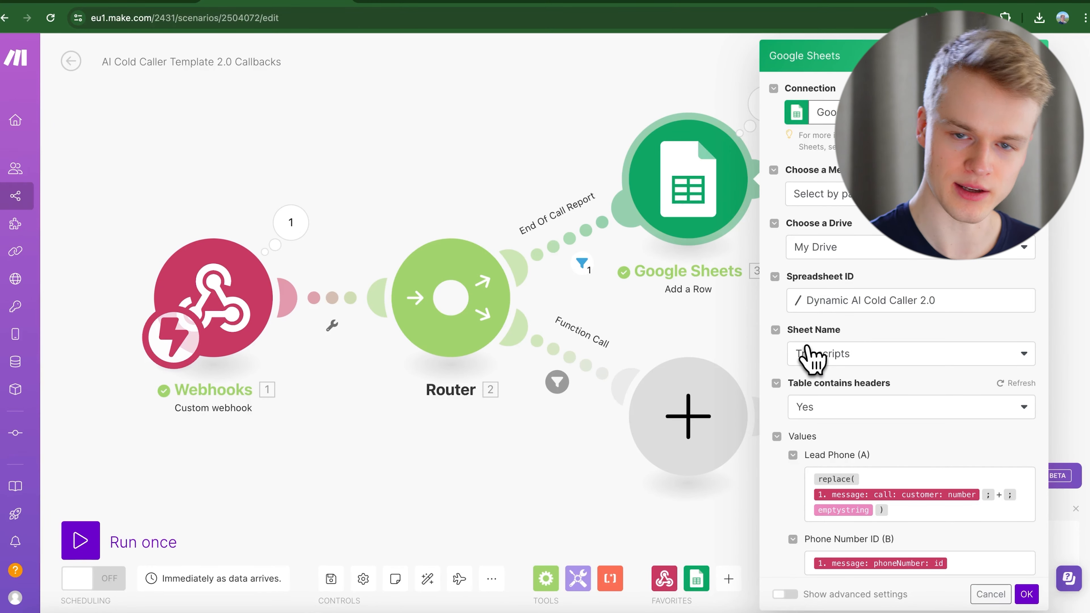
{"action": "left_click", "coordinate": [442, 4]}
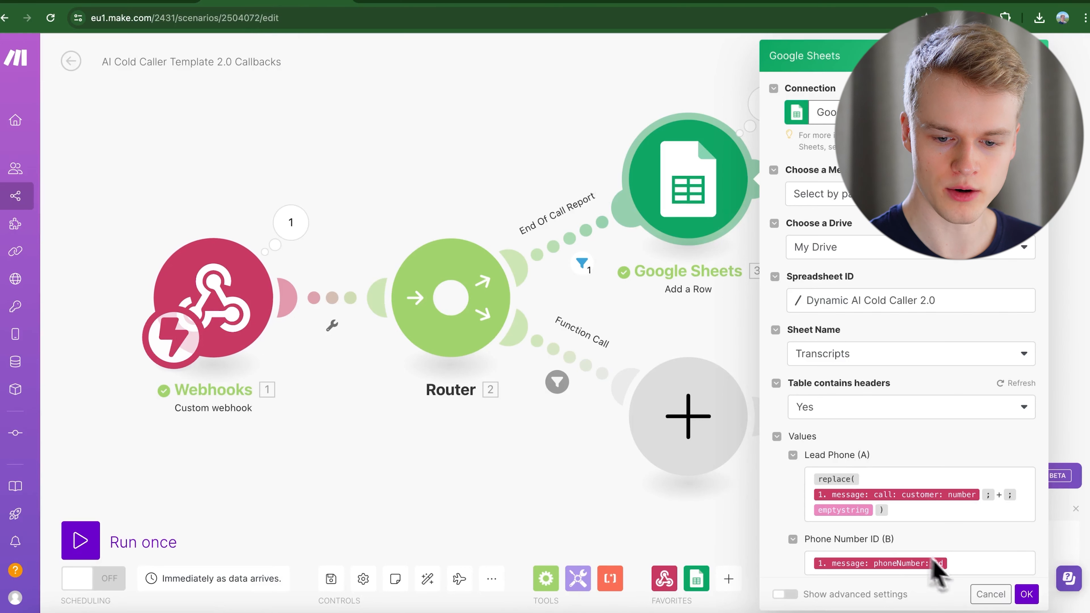
{"action": "left_click", "coordinate": [990, 595]}
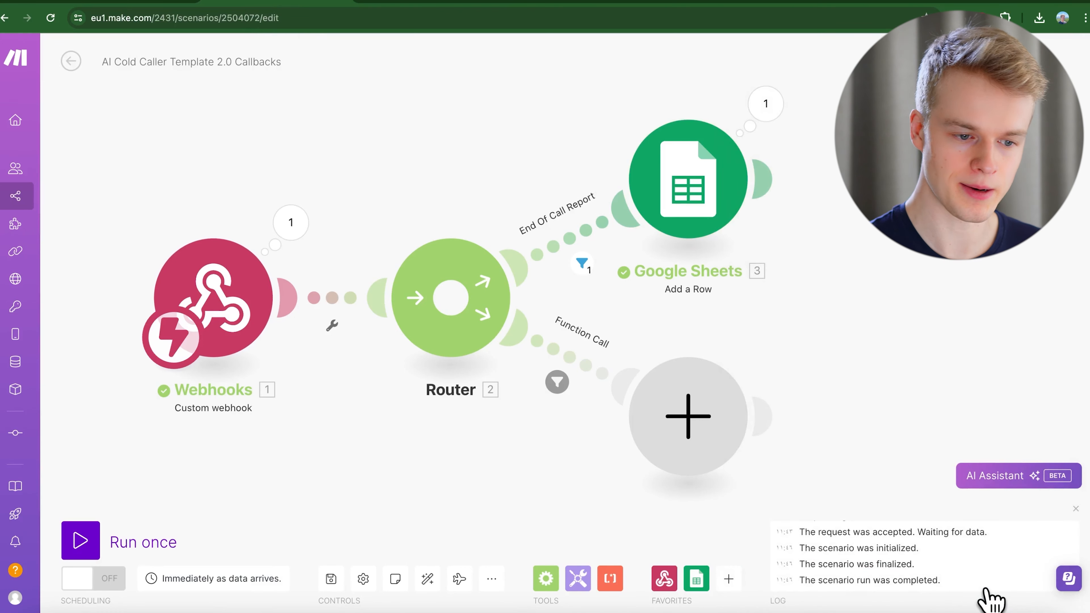
Copy the custom webhook trigger's address from the Webhooks module and close it.
{"action": "left_click", "coordinate": [234, 320]}
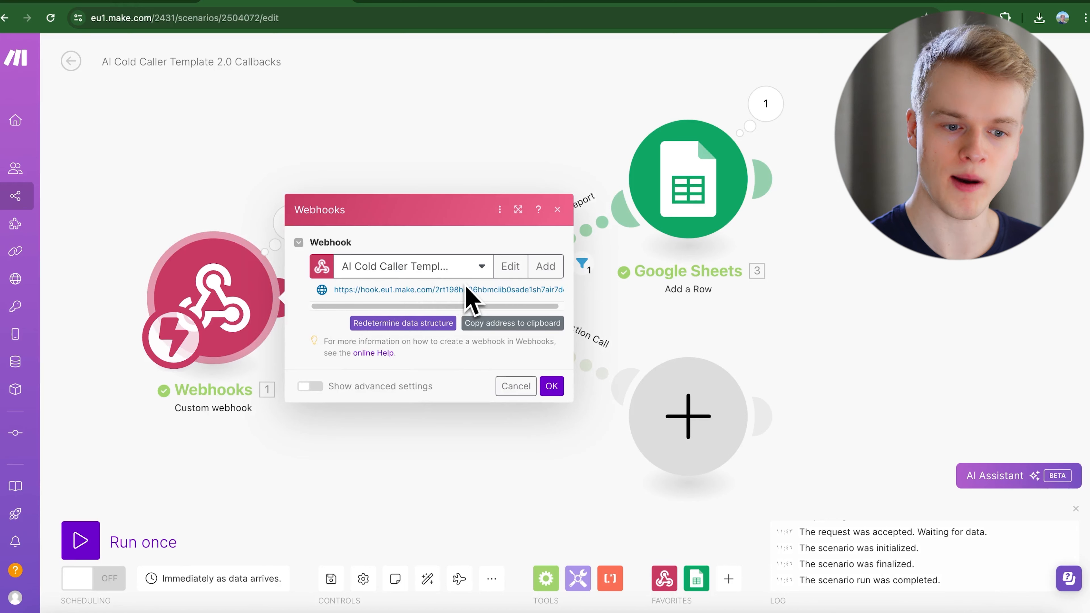
{"action": "left_click", "coordinate": [513, 336]}
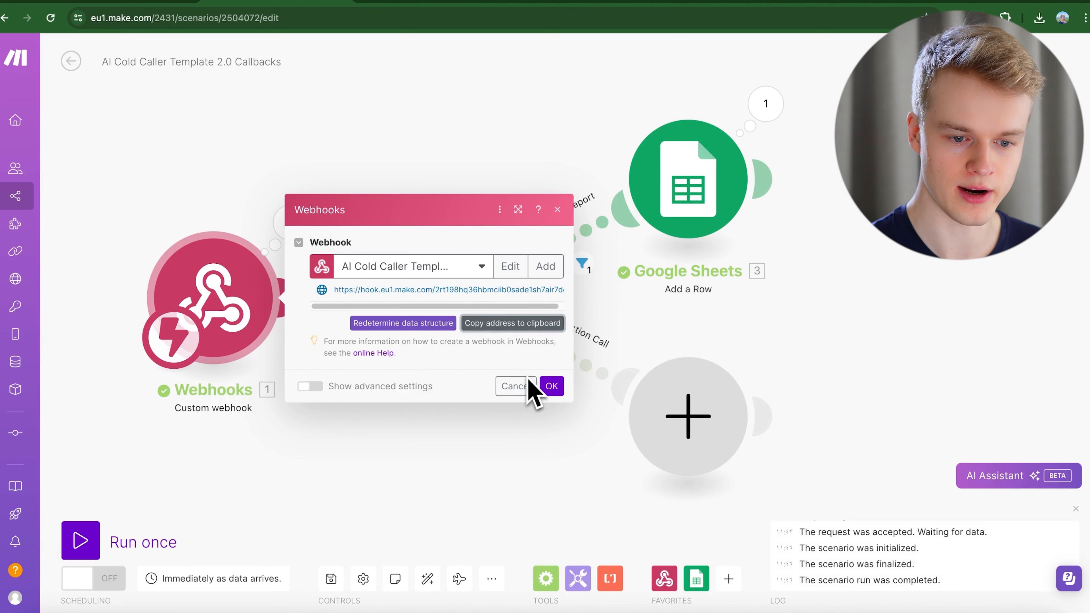
{"action": "left_click", "coordinate": [548, 387]}
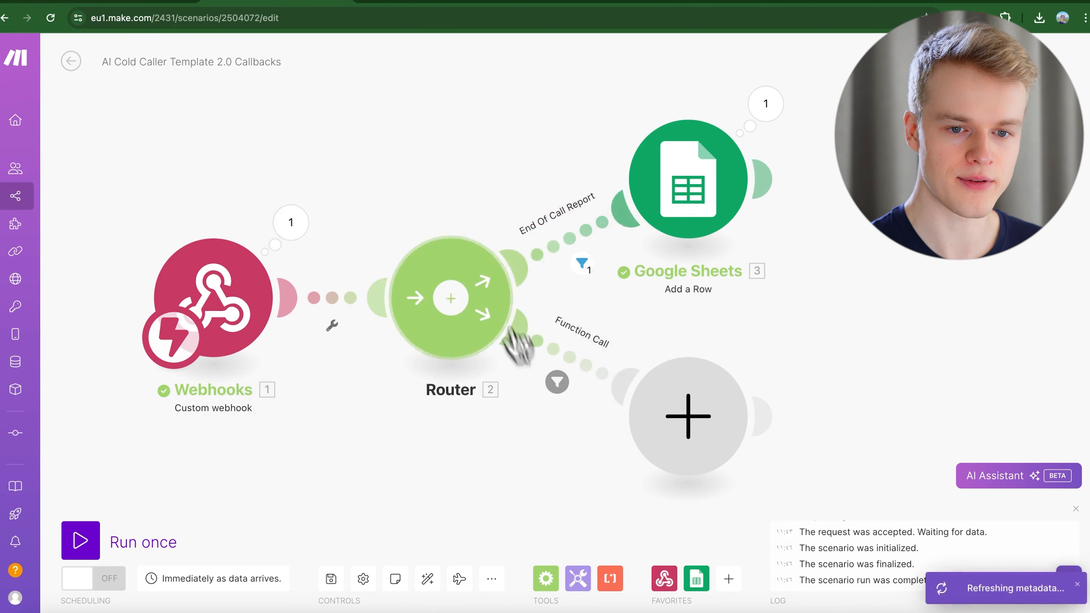
Check that the Lisa assistant's Messaging server URL under Advanced matches the Make webhook.
{"action": "left_click", "coordinate": [867, 3]}
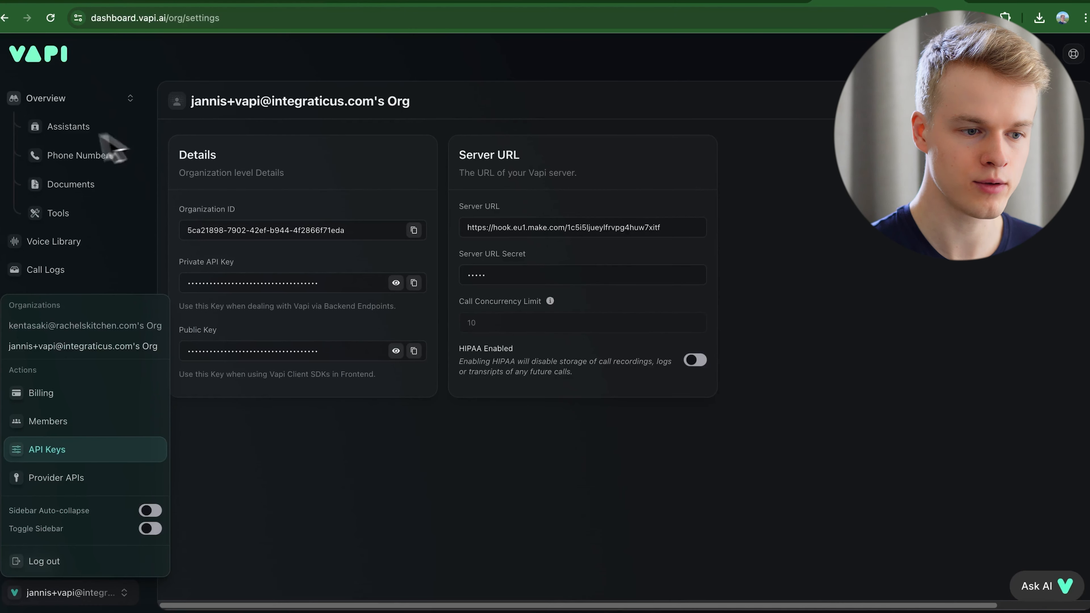
{"action": "left_click", "coordinate": [64, 129]}
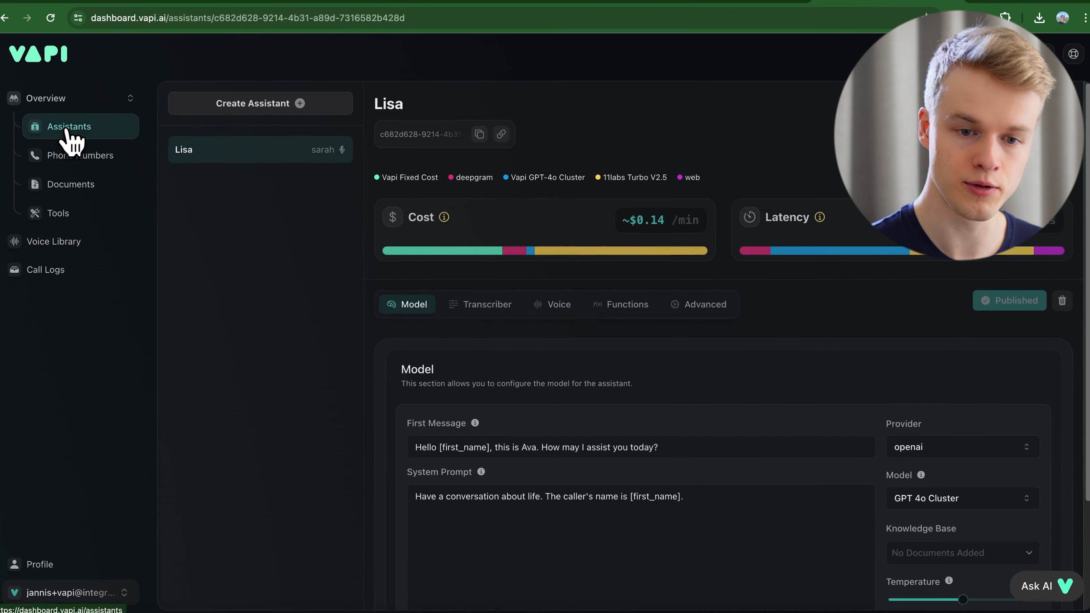
{"action": "left_click", "coordinate": [692, 308]}
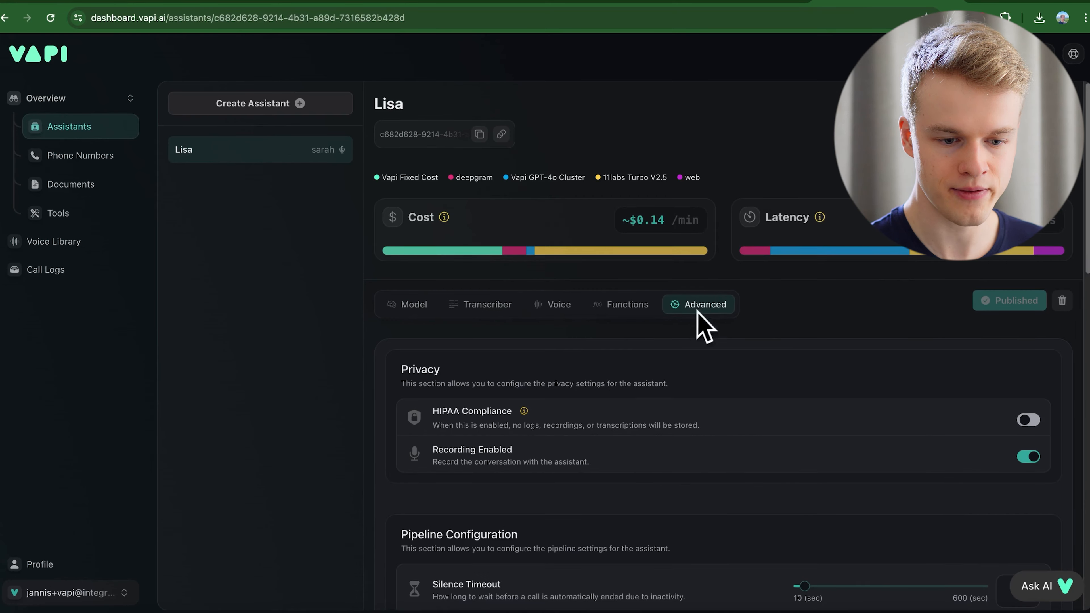
{"action": "scroll", "coordinate": [627, 466], "scroll_direction": "down", "scroll_amount": 3}
{"action": "scroll", "coordinate": [624, 464], "scroll_direction": "down", "scroll_amount": 10}
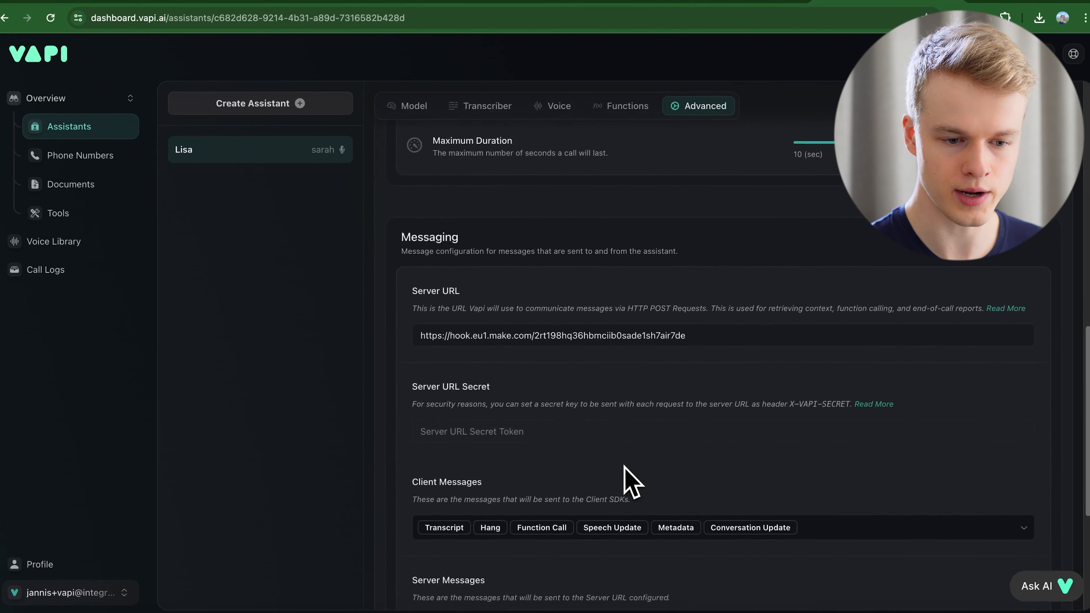
{"action": "left_click", "coordinate": [494, 314]}
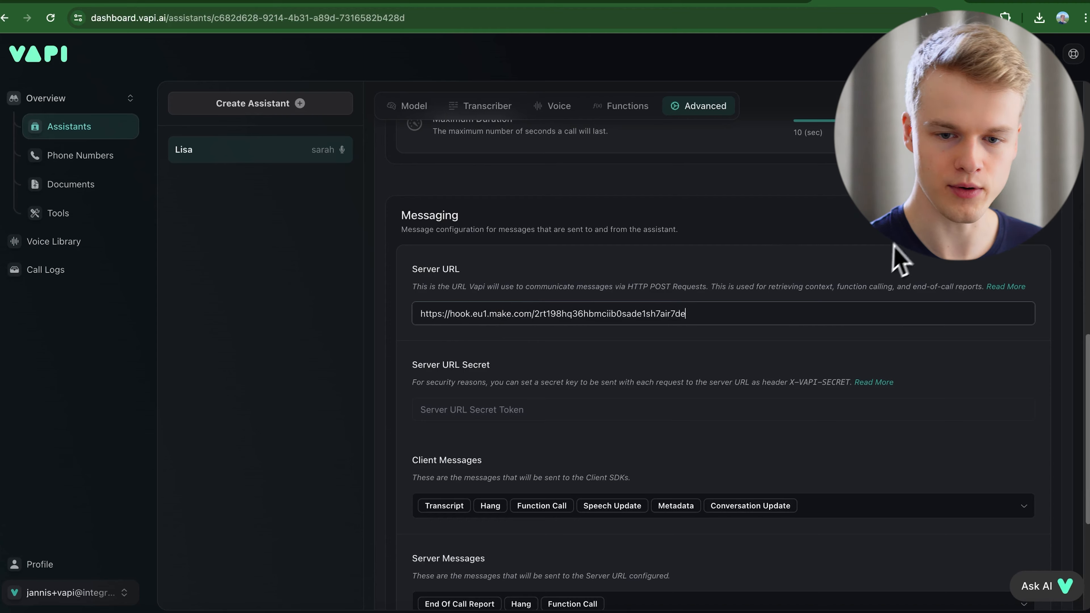
{"action": "scroll", "coordinate": [893, 247], "scroll_direction": "up", "scroll_amount": 2}
{"action": "scroll", "coordinate": [390, 328], "scroll_direction": "up", "scroll_amount": 10}
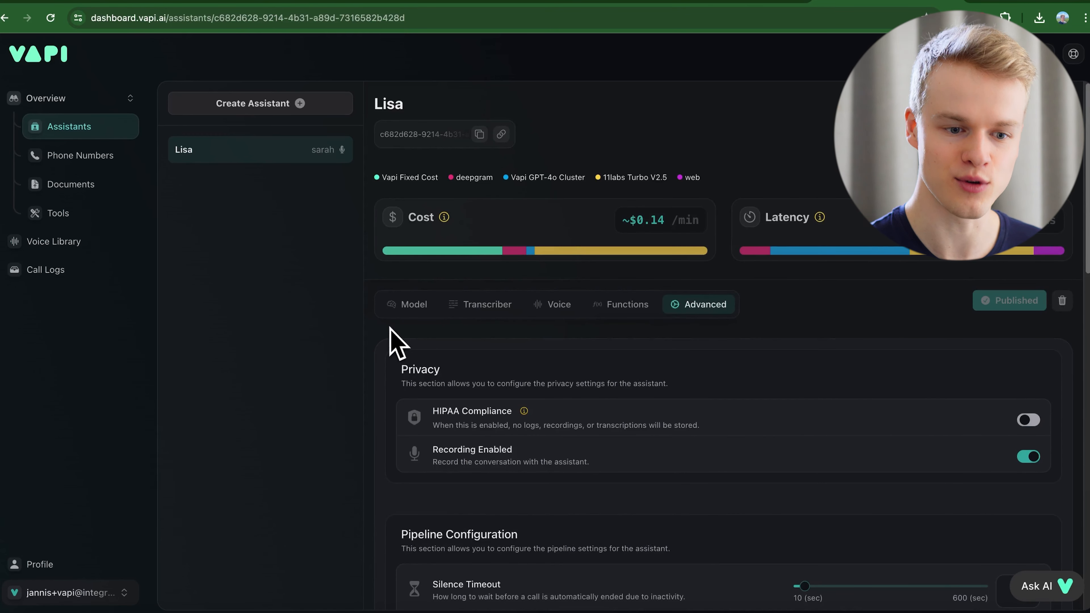
On the Model tab, point out [first_name] in the system prompt and first message, then go to the lead list.
{"action": "left_click", "coordinate": [407, 306]}
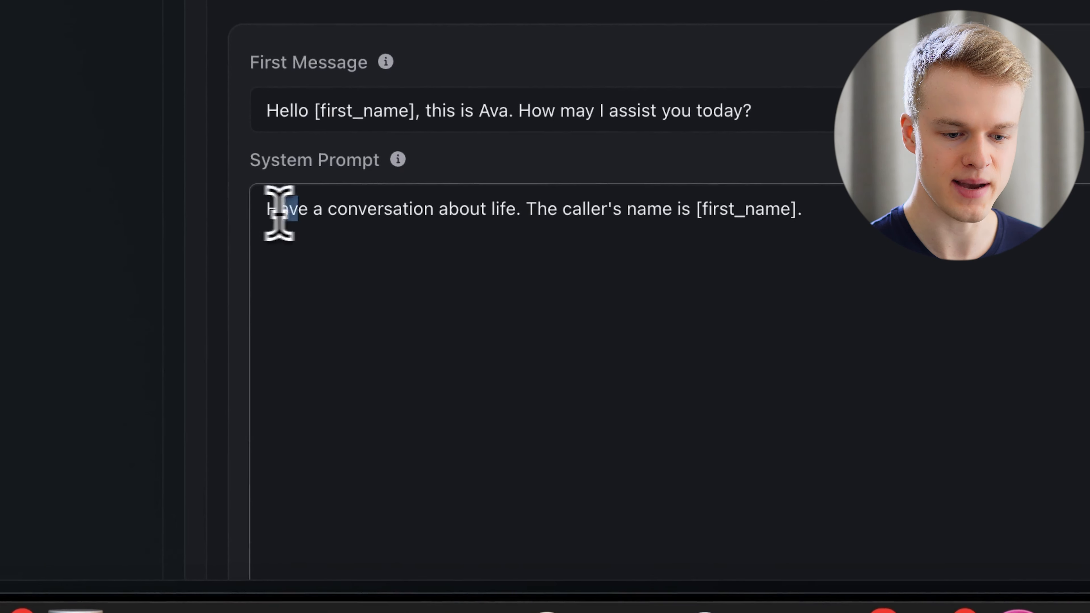
{"action": "left_click_drag", "start_coordinate": [280, 210], "coordinate": [884, 234]}
{"action": "left_click", "coordinate": [854, 280]}
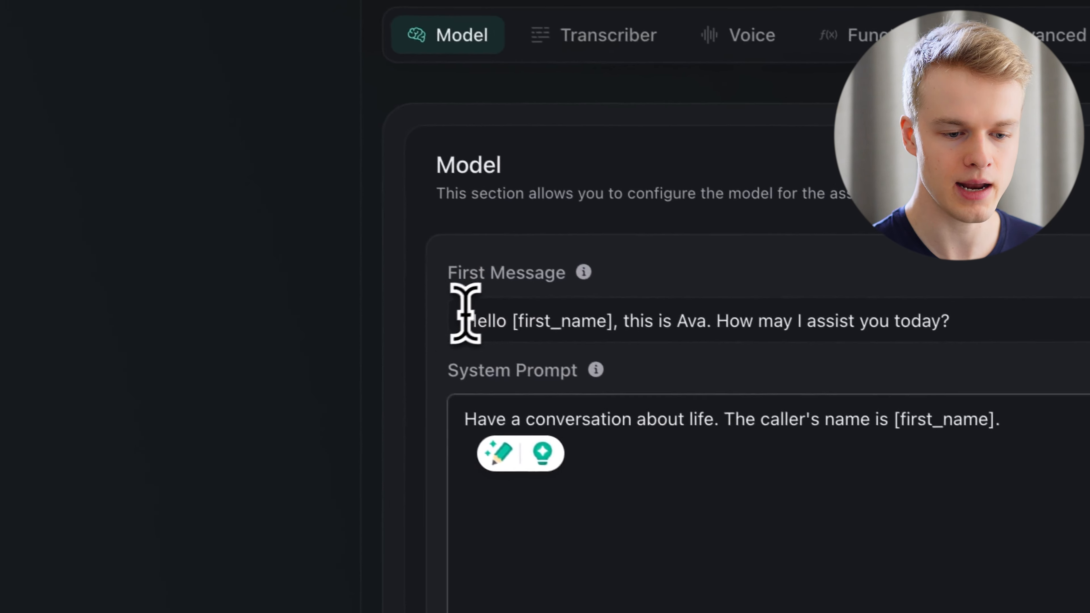
{"action": "left_click", "coordinate": [197, 202]}
{"action": "left_click_drag", "start_coordinate": [626, 326], "coordinate": [523, 330]}
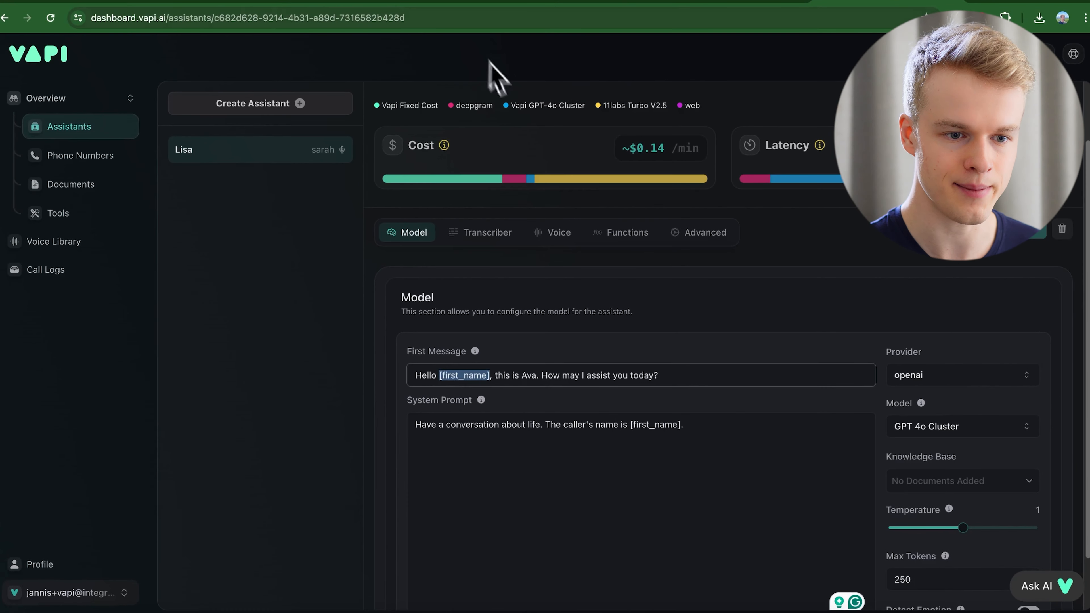
{"action": "left_click", "coordinate": [442, 2]}
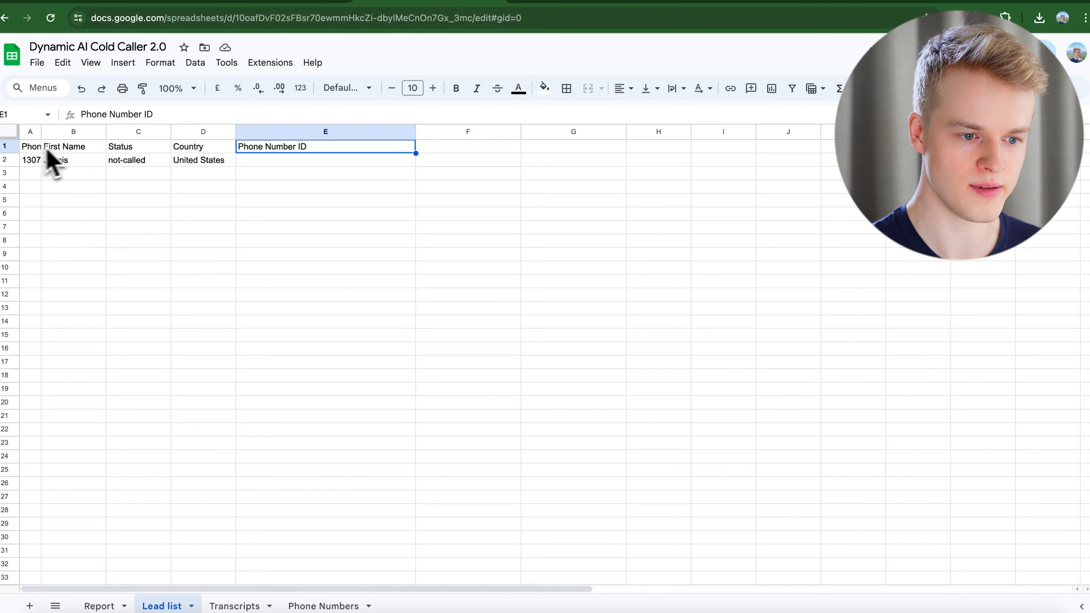
{"action": "left_click", "coordinate": [158, 3]}
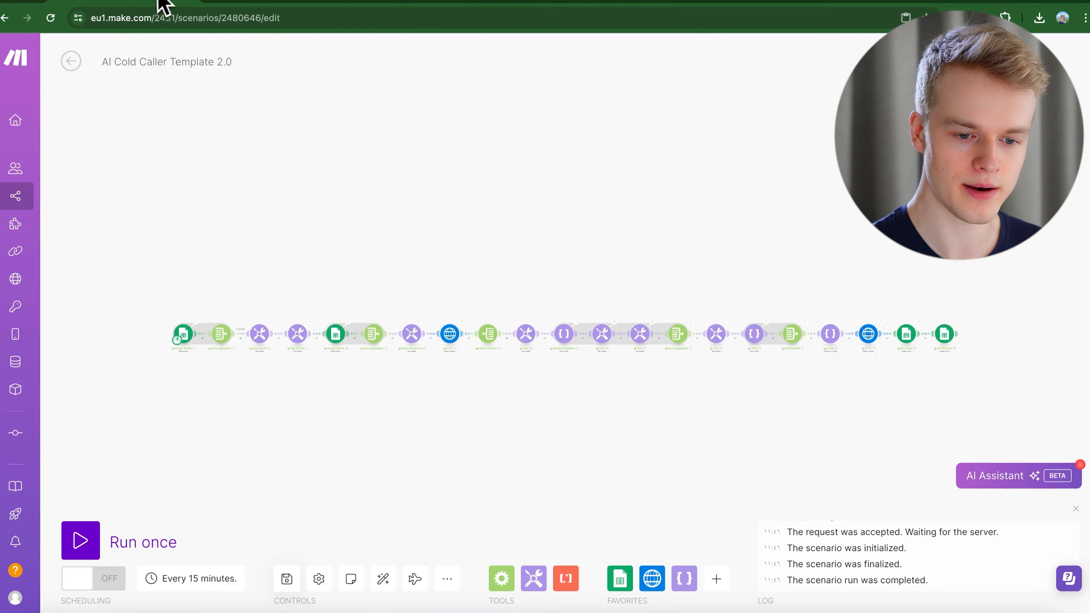
{"action": "scroll", "coordinate": [583, 363], "scroll_direction": "up", "scroll_amount": 3}
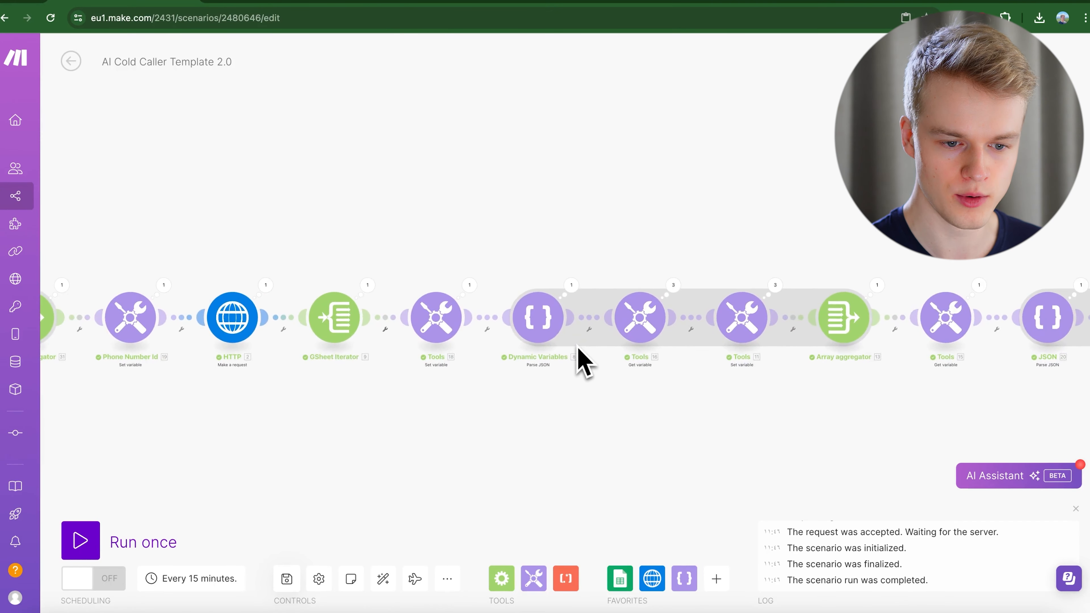
{"action": "left_click", "coordinate": [554, 322]}
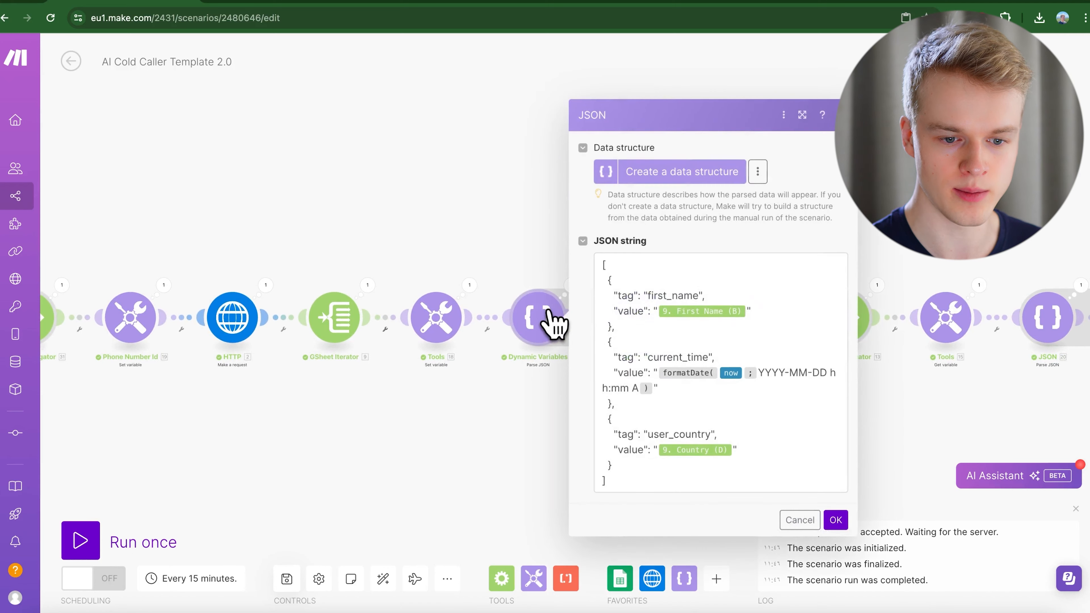
{"action": "double_click", "coordinate": [667, 433]}
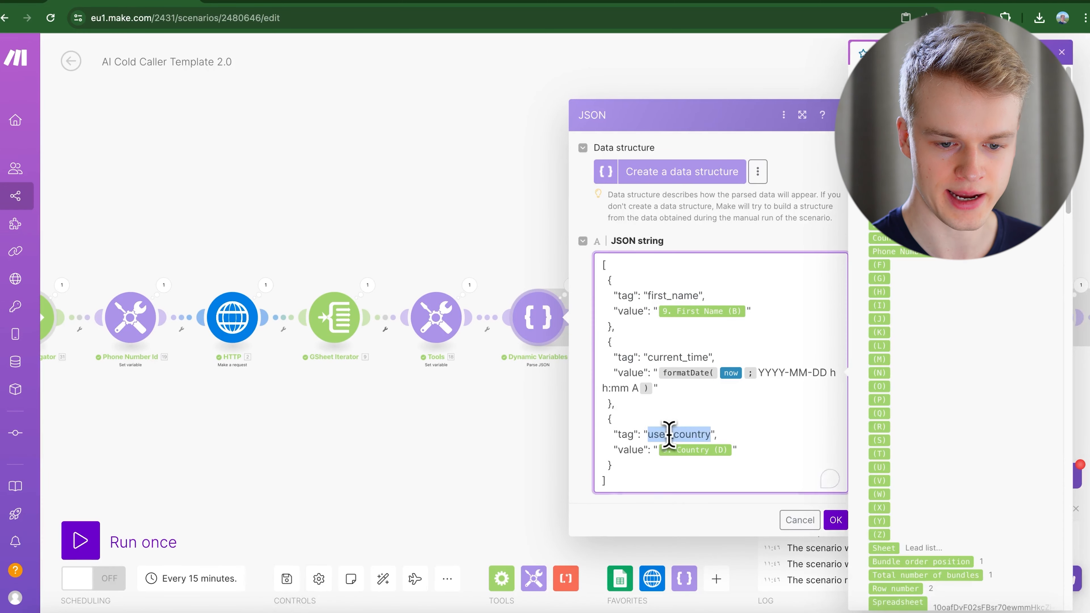
{"action": "double_click", "coordinate": [666, 357]}
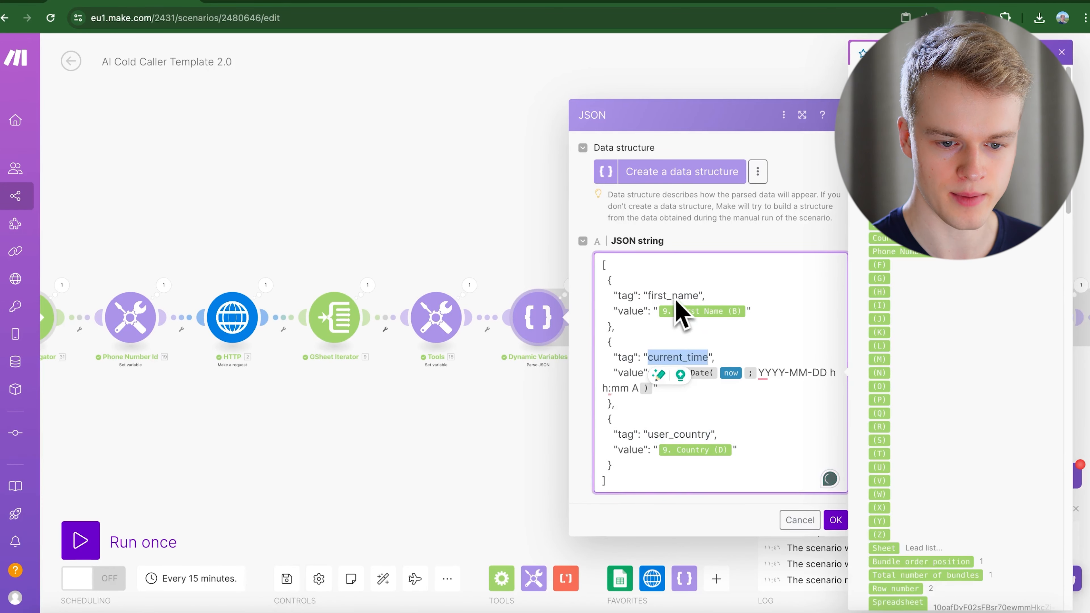
{"action": "left_click", "coordinate": [808, 519]}
Append 'The current time is: [current_time]' to the Vapi assistant's system prompt and publish it.
{"action": "left_click", "coordinate": [895, 2]}
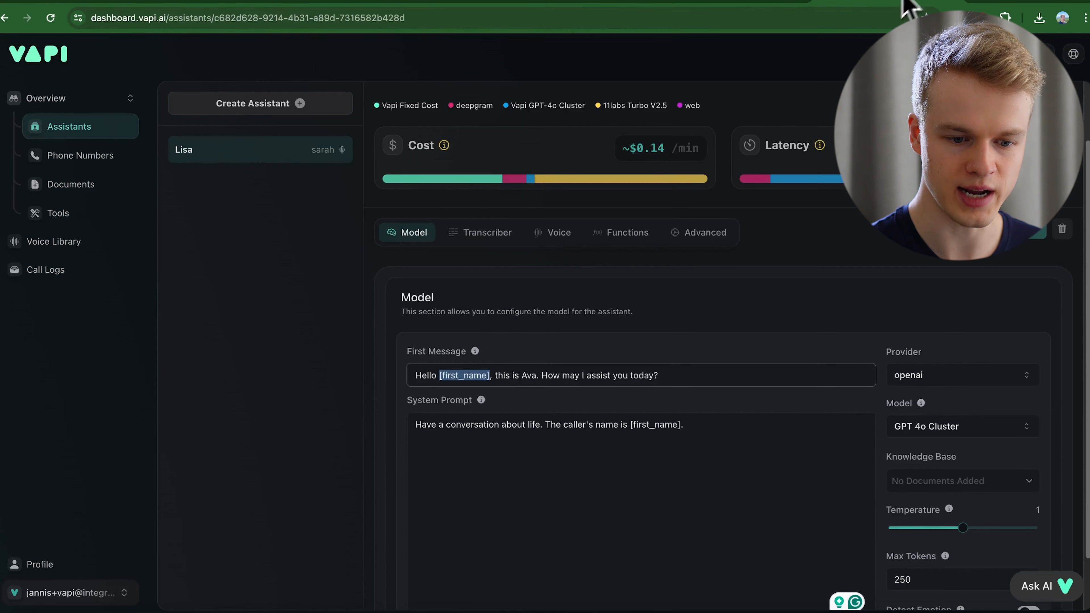
{"action": "left_click", "coordinate": [714, 436]}
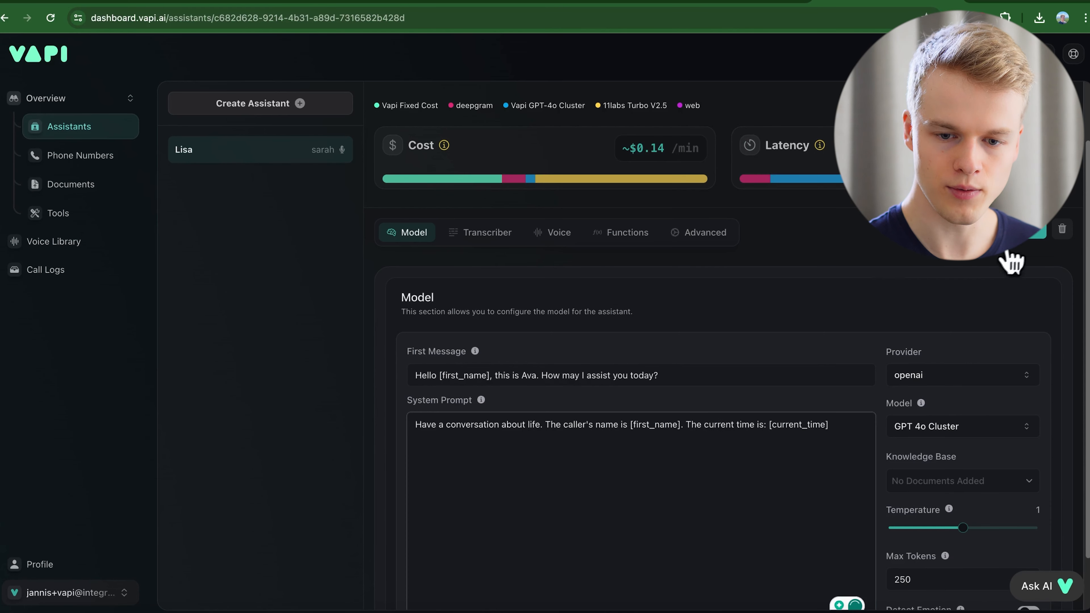
{"action": "left_click", "coordinate": [1012, 241]}
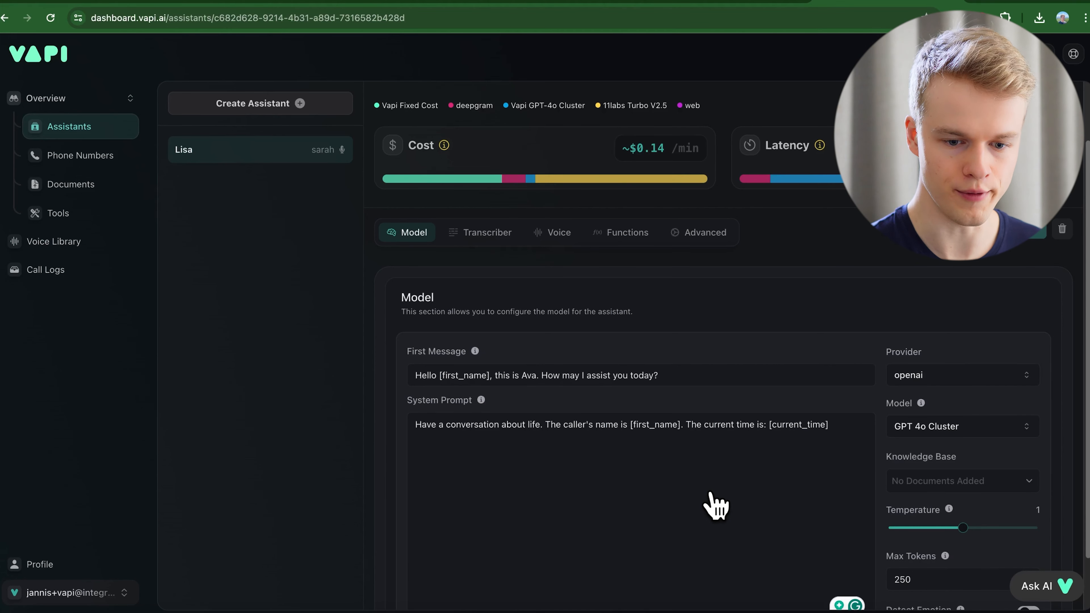
{"action": "left_click", "coordinate": [254, 5]}
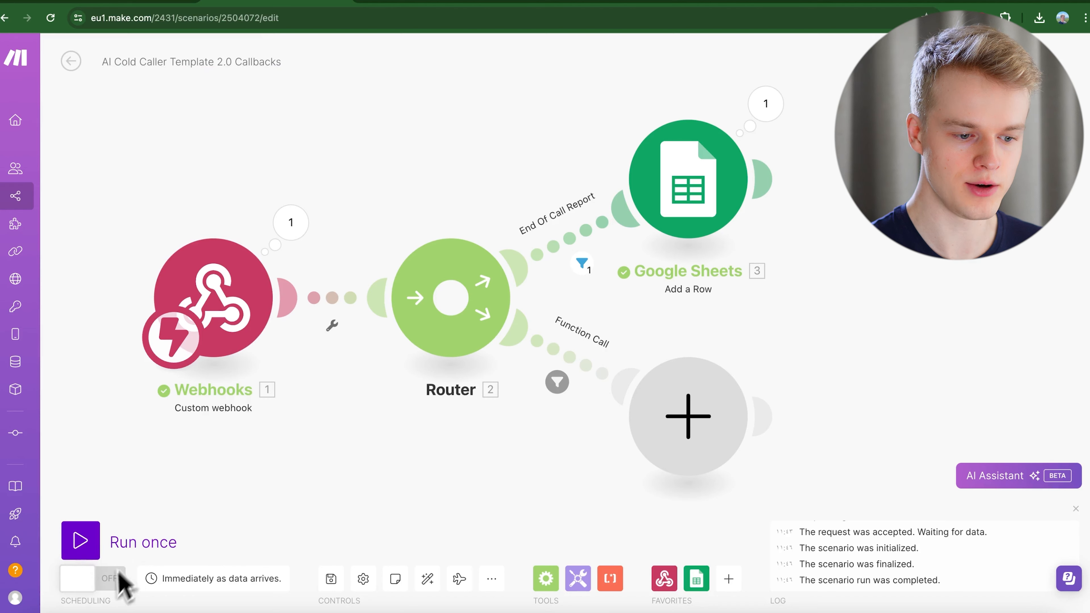
Turn on the Callbacks scenario, deleting its old queued webhook data.
{"action": "left_click", "coordinate": [94, 580]}
{"action": "left_click", "coordinate": [107, 148]}
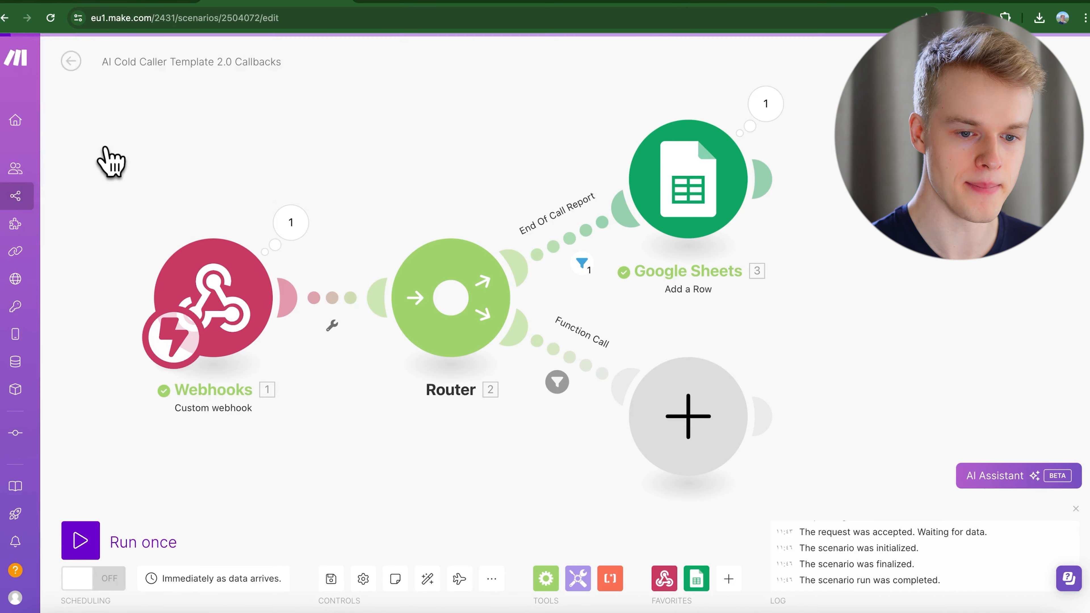
{"action": "left_click", "coordinate": [677, 169]}
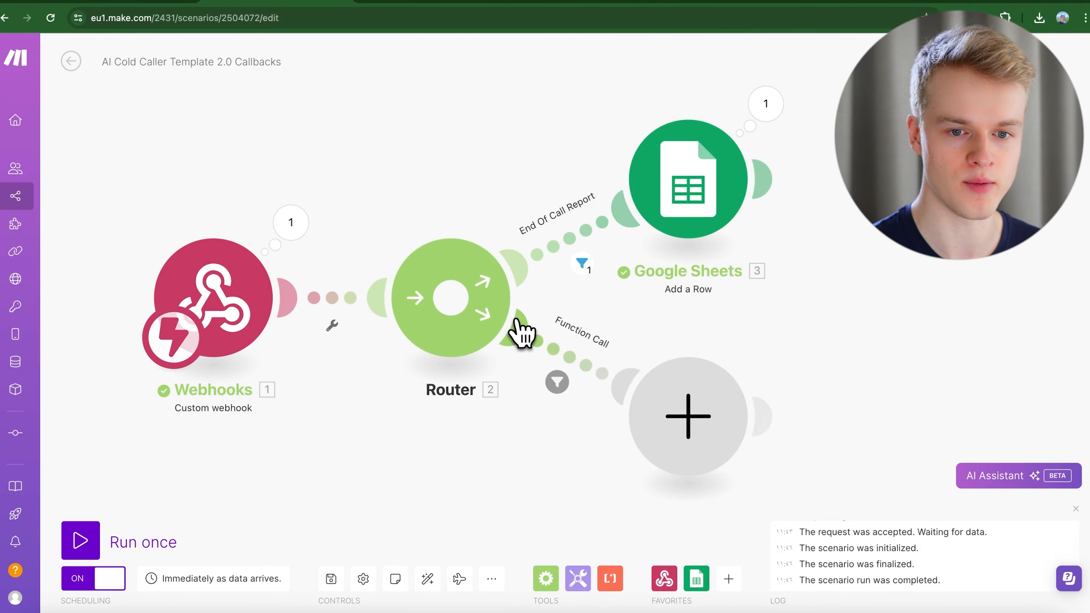
Open the AI Cold Caller Template 2.0 scenario and bring its module chain into view.
{"action": "left_click", "coordinate": [987, 2]}
{"action": "left_click", "coordinate": [112, 2]}
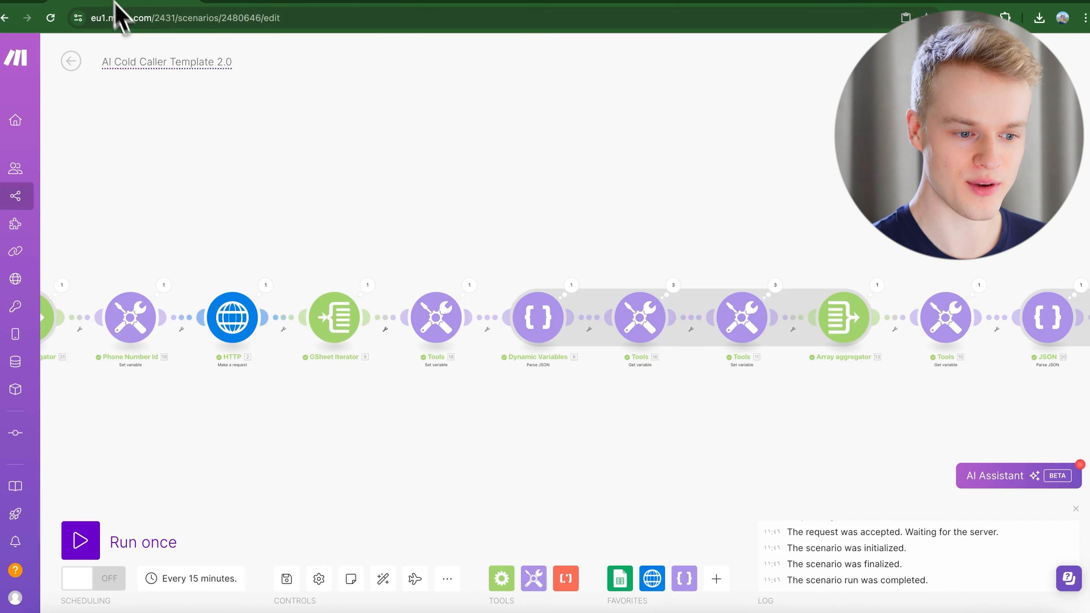
{"action": "scroll", "coordinate": [318, 470], "scroll_direction": "down", "scroll_amount": 3}
{"action": "left_click_drag", "start_coordinate": [320, 479], "coordinate": [544, 401]}
{"action": "scroll", "coordinate": [540, 404], "scroll_direction": "down", "scroll_amount": 2}
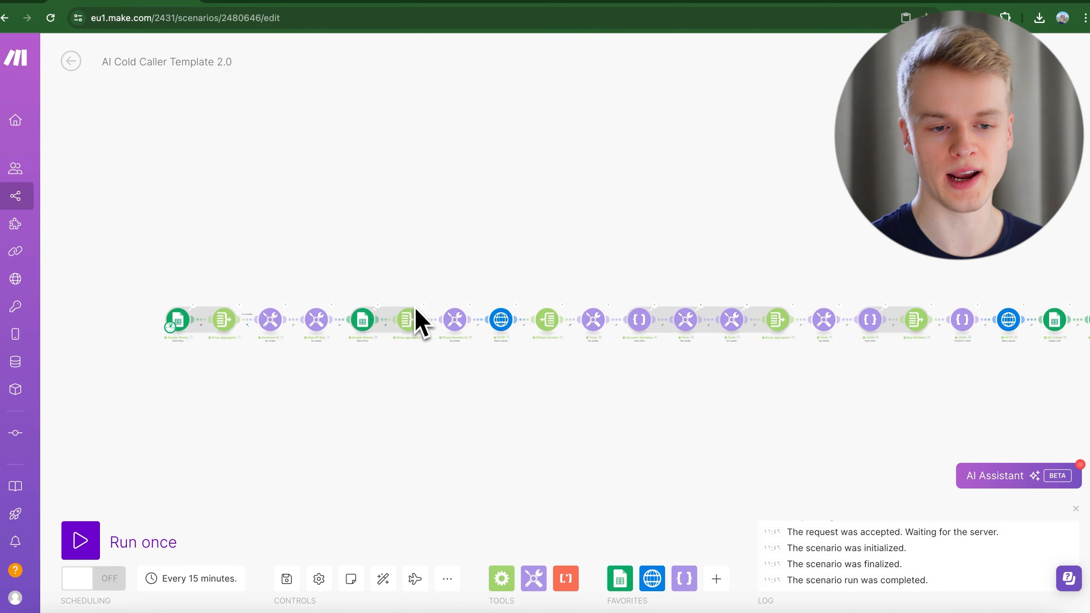
Open the Phone Numbers sheet and check the phone numbers page in Vapi.
{"action": "left_click", "coordinate": [425, 7]}
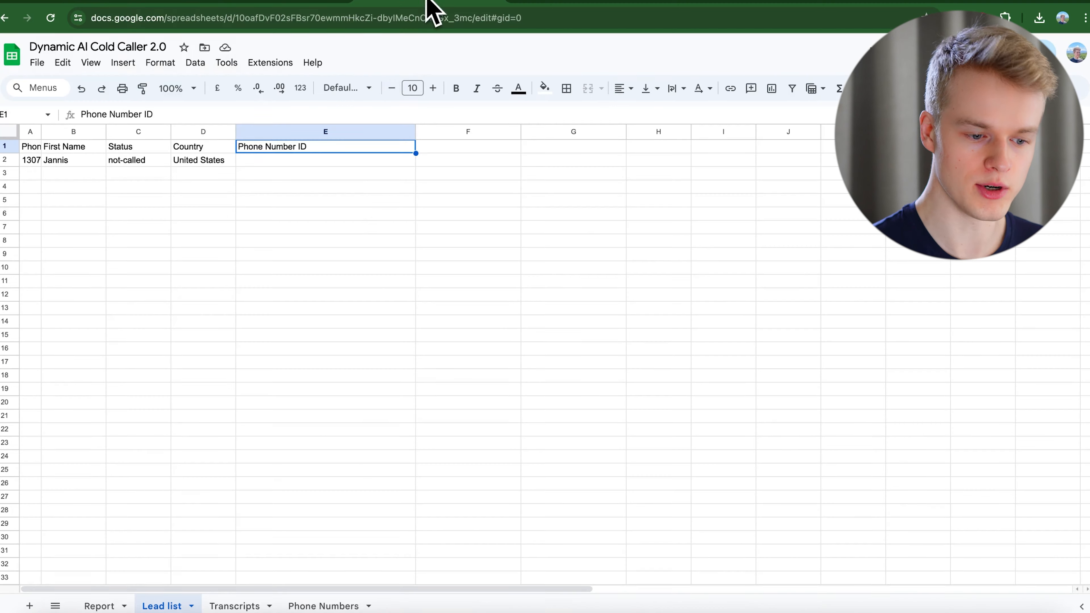
{"action": "left_click", "coordinate": [325, 605]}
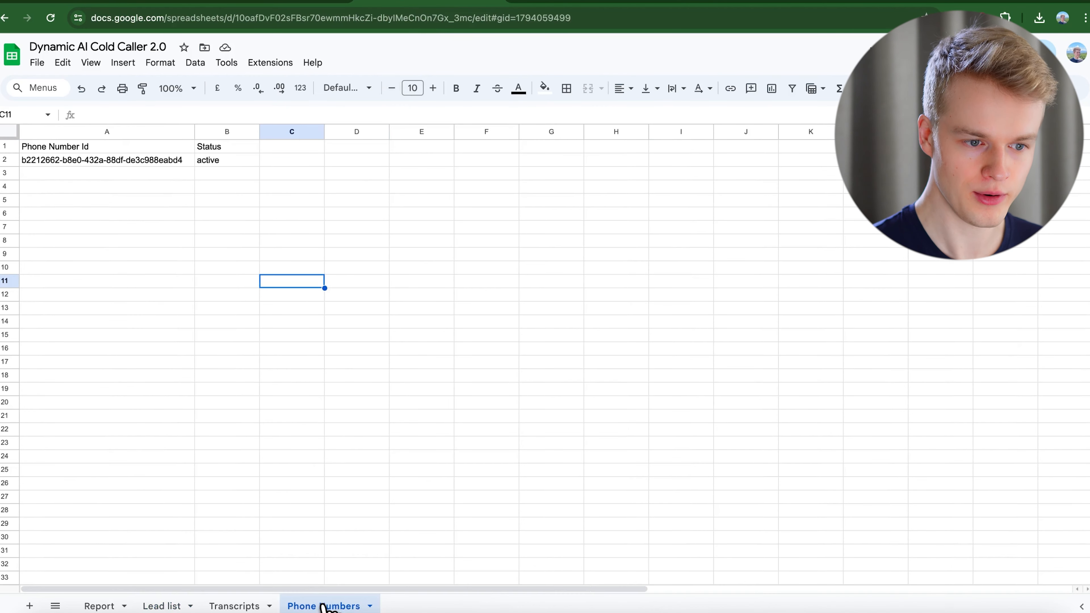
{"action": "left_click", "coordinate": [873, 7]}
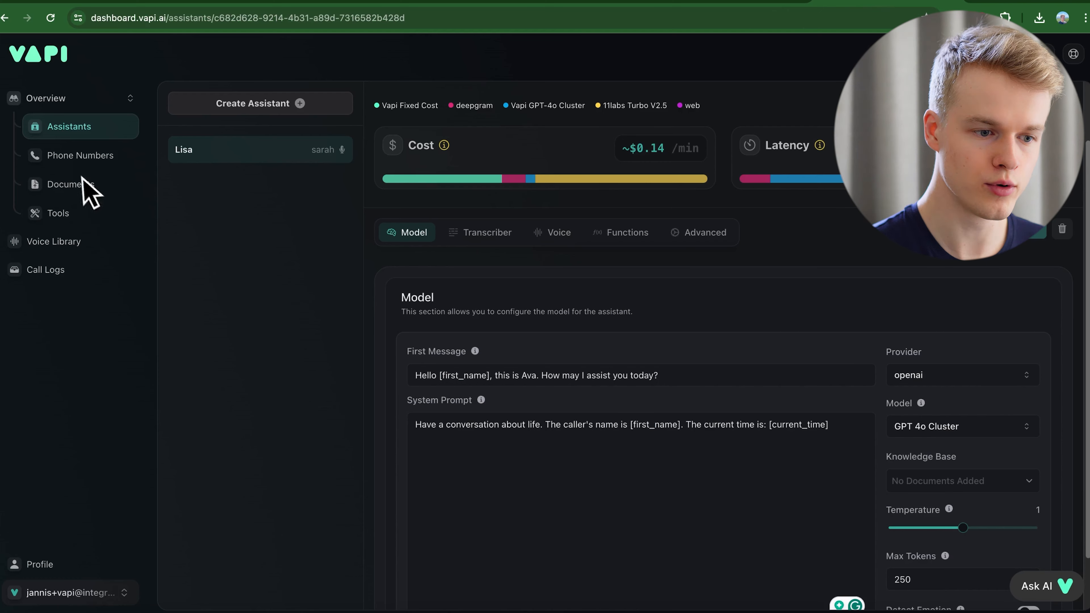
{"action": "left_click", "coordinate": [76, 157]}
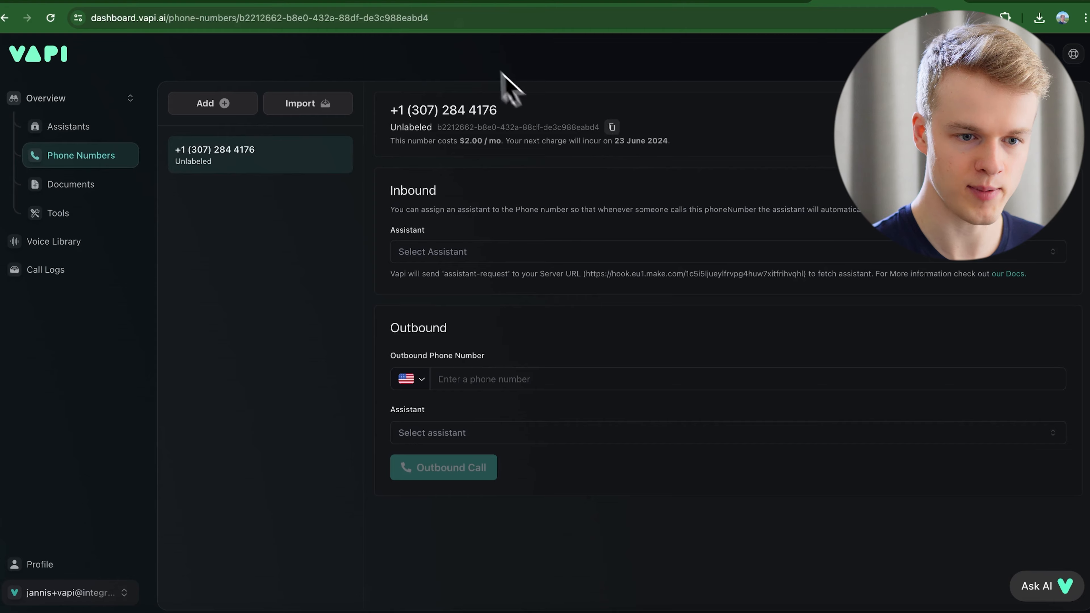
{"action": "left_click", "coordinate": [450, 4]}
Copy the phone number ID from A2 into cells A3 through A6.
{"action": "left_click", "coordinate": [115, 164]}
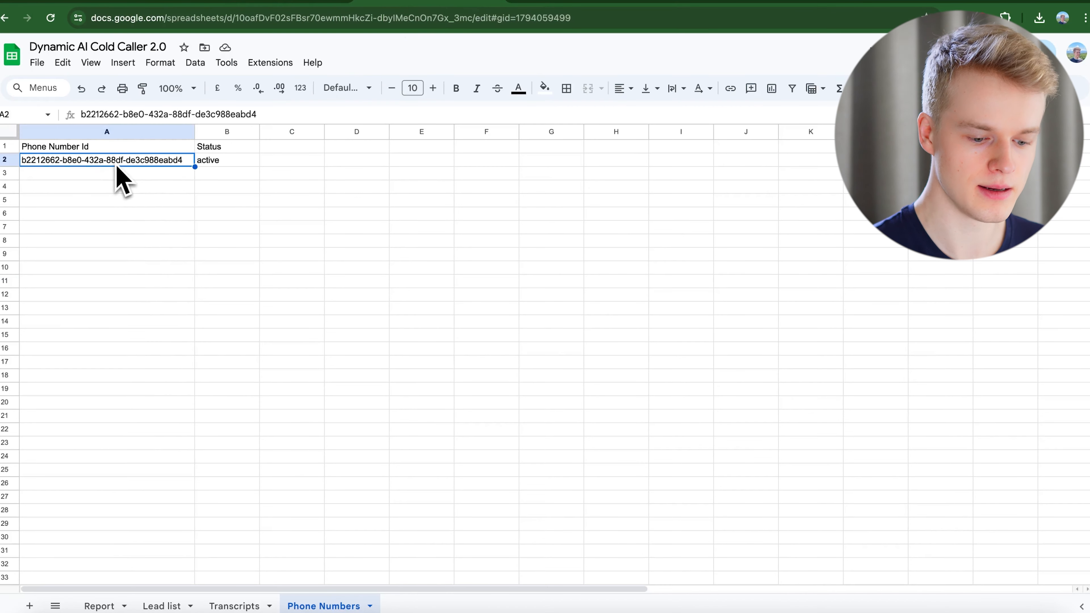
{"action": "left_click", "coordinate": [121, 174]}
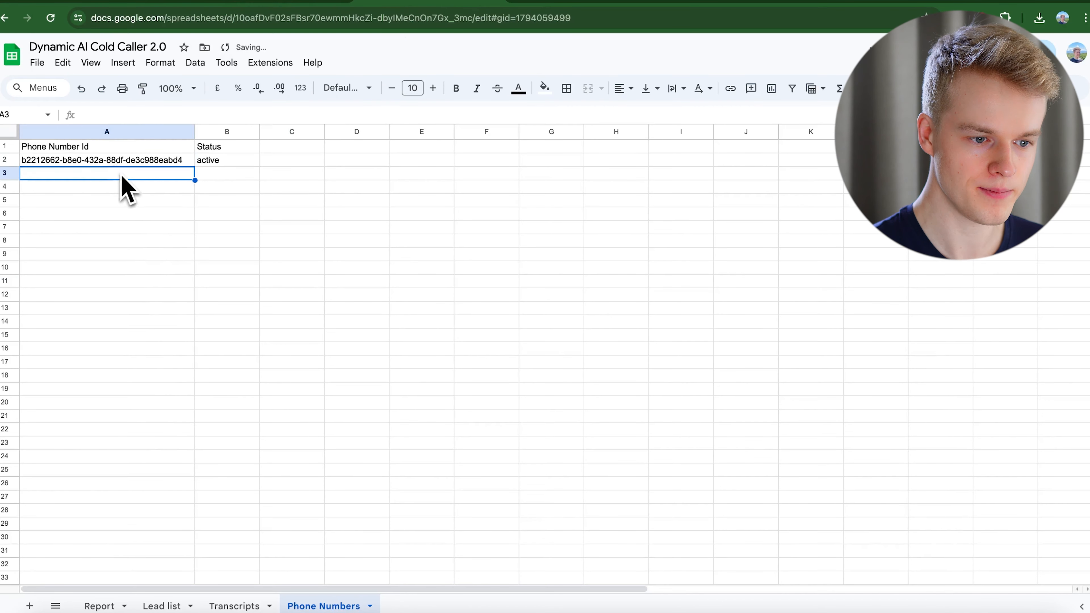
{"action": "type", "text": "b2212662-b8e0-432a-88df-de3c988eabd4"}
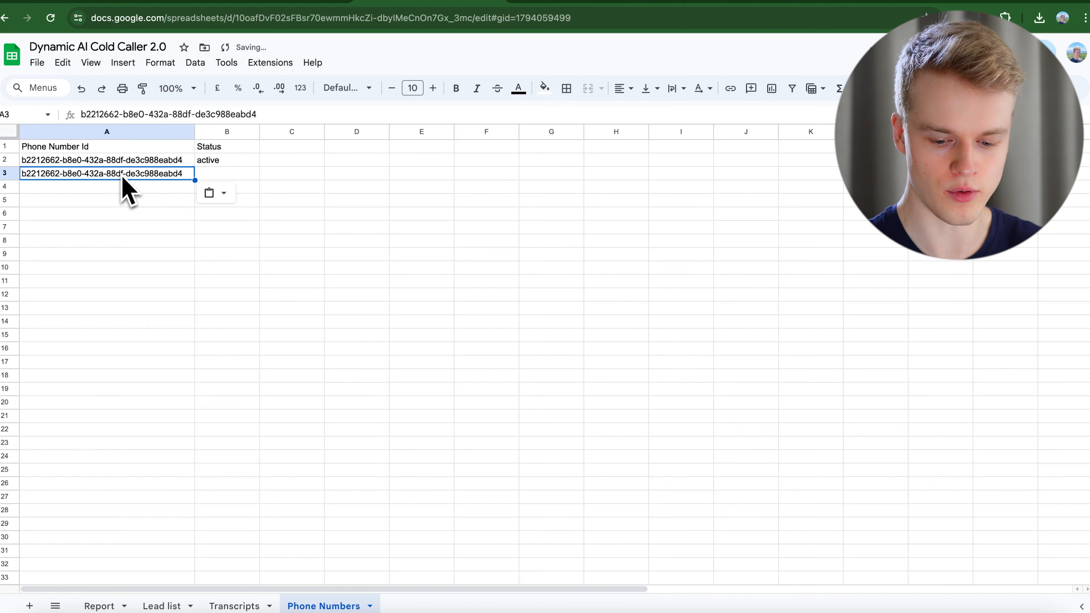
{"action": "key", "text": "Down"}
{"action": "type", "text": "b2212662-b8e0-432a-88df-de3c988eabd4"}
{"action": "key", "text": "Down"}
{"action": "type", "text": "b2212662-b8e0-432a-88df-de3c988eabd4"}
{"action": "key", "text": "Down"}
{"action": "type", "text": "b2212662-b8e0-432a-88df-de3c988eabd4"}
{"action": "key", "text": "Up"}
{"action": "key", "text": "Up"}
{"action": "key", "text": "Up"}
{"action": "key", "text": "Up"}
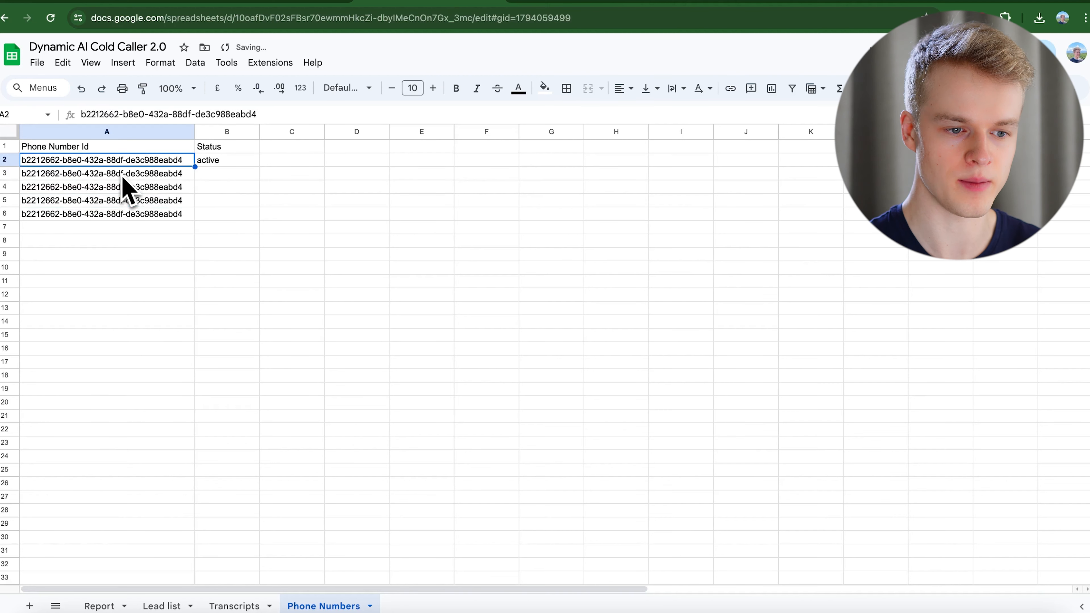
{"action": "key", "text": "Right"}
{"action": "key", "text": "ctrl+c"}
Fill B3:B6 with 'active', then change B4 to 'inactive'.
{"action": "key", "text": "Down"}
{"action": "key", "text": "ctrl+v"}
{"action": "key", "text": "Down"}
{"action": "key", "text": "ctrl+v"}
{"action": "key", "text": "Down"}
{"action": "key", "text": "ctrl+v"}
{"action": "key", "text": "Down"}
{"action": "key", "text": "ctrl+v"}
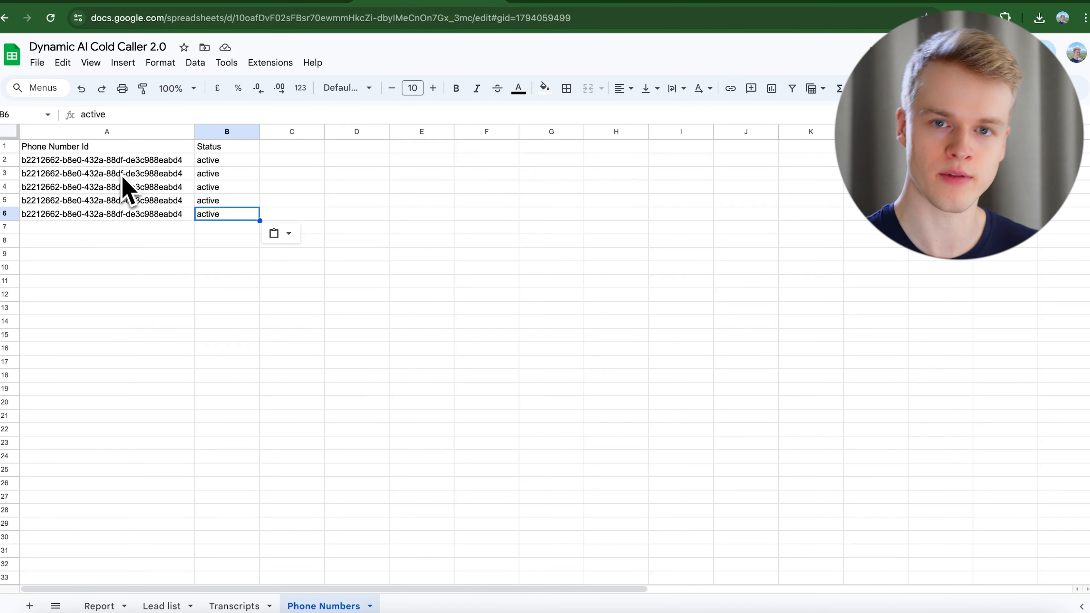
{"action": "key", "text": "Up"}
{"action": "key", "text": "Up"}
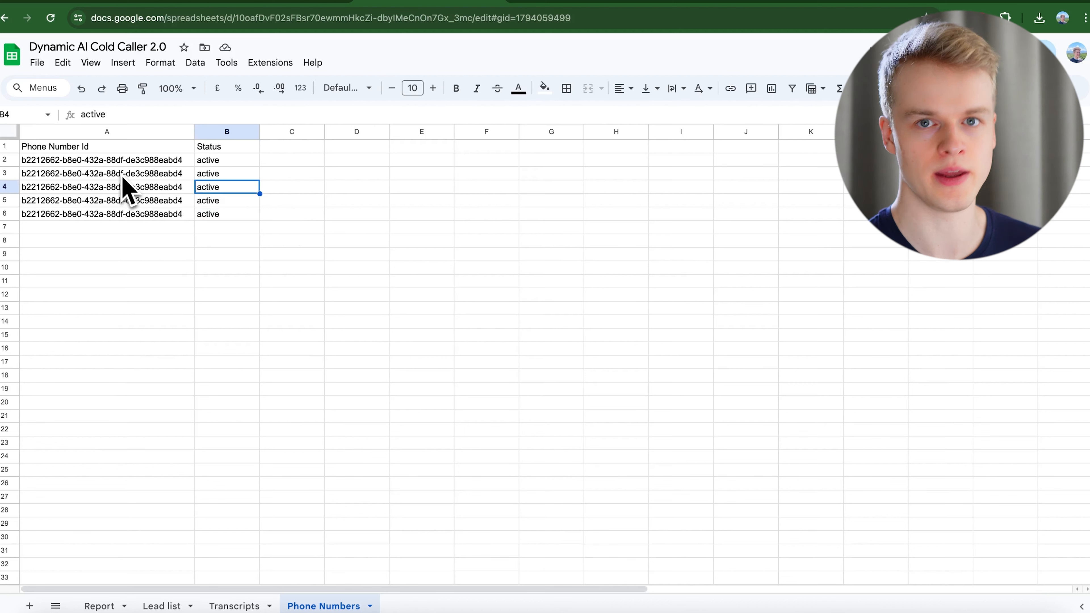
{"action": "type", "text": "in"}
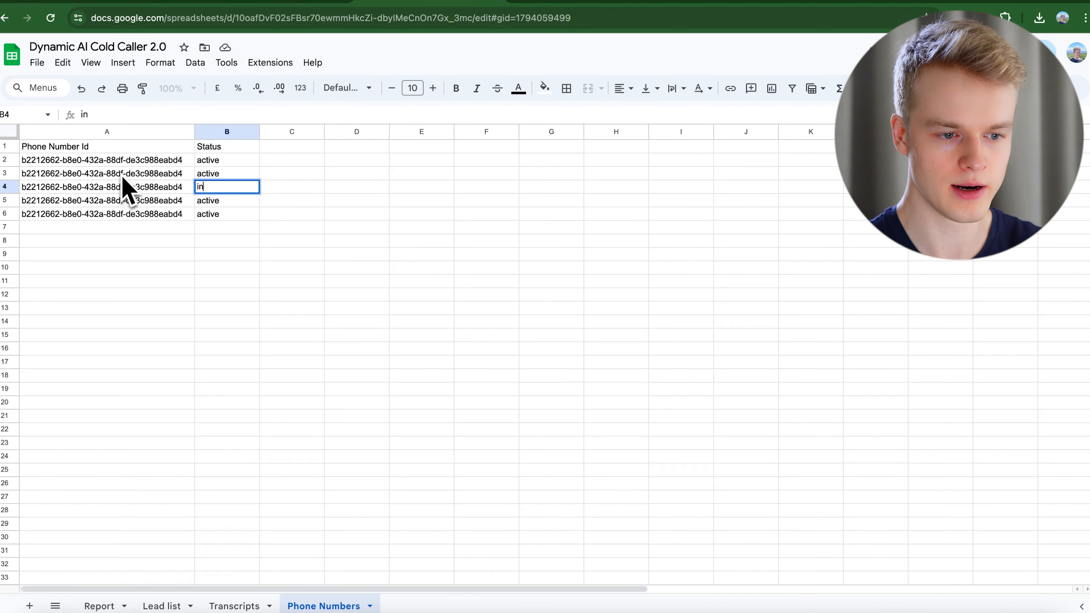
{"action": "type", "text": "active"}
{"action": "key", "text": "Tab"}
{"action": "key", "text": "Left"}
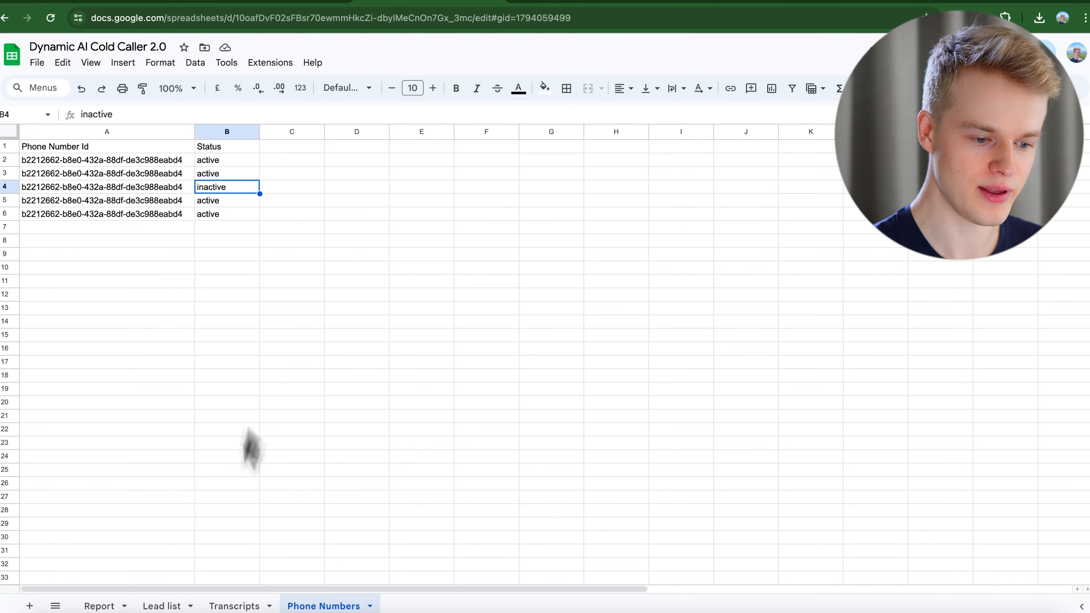
Look over the Lead list and Report sheets, then go back to the Make scenario.
{"action": "left_click", "coordinate": [162, 605]}
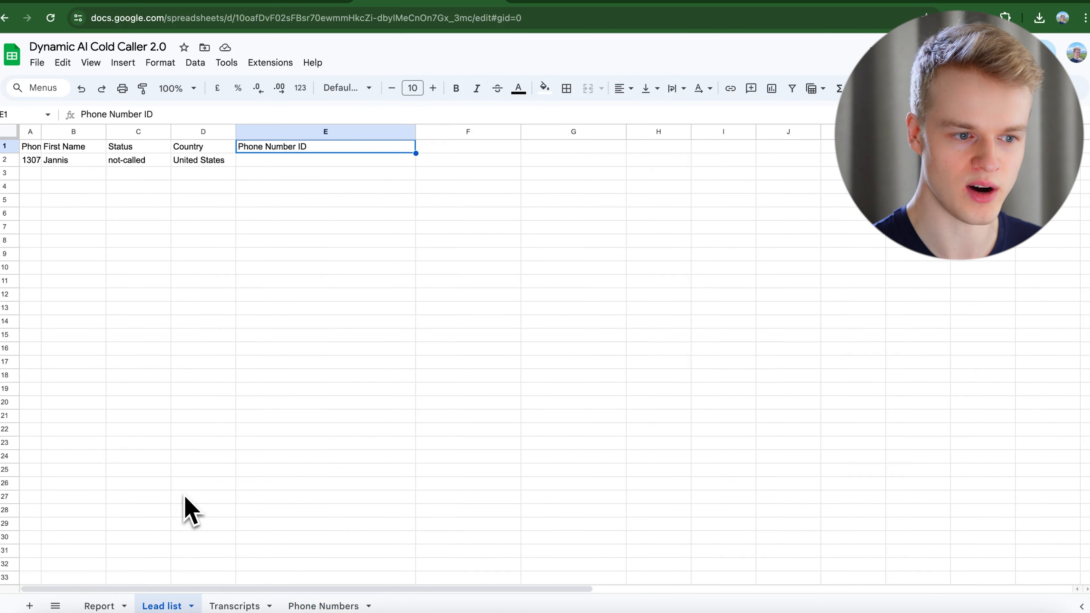
{"action": "left_click", "coordinate": [100, 605]}
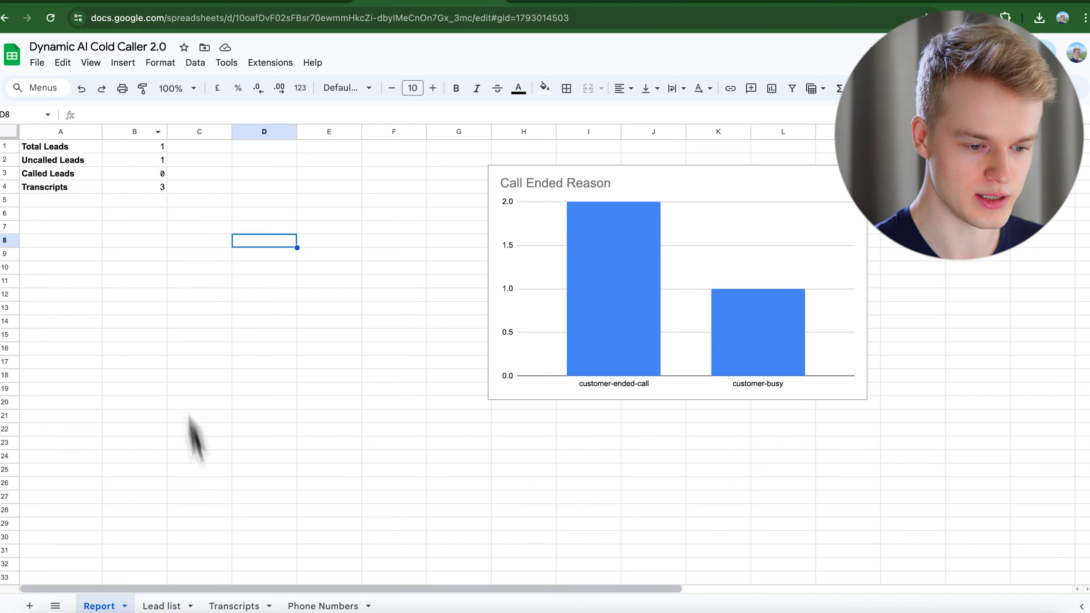
{"action": "left_click", "coordinate": [177, 605]}
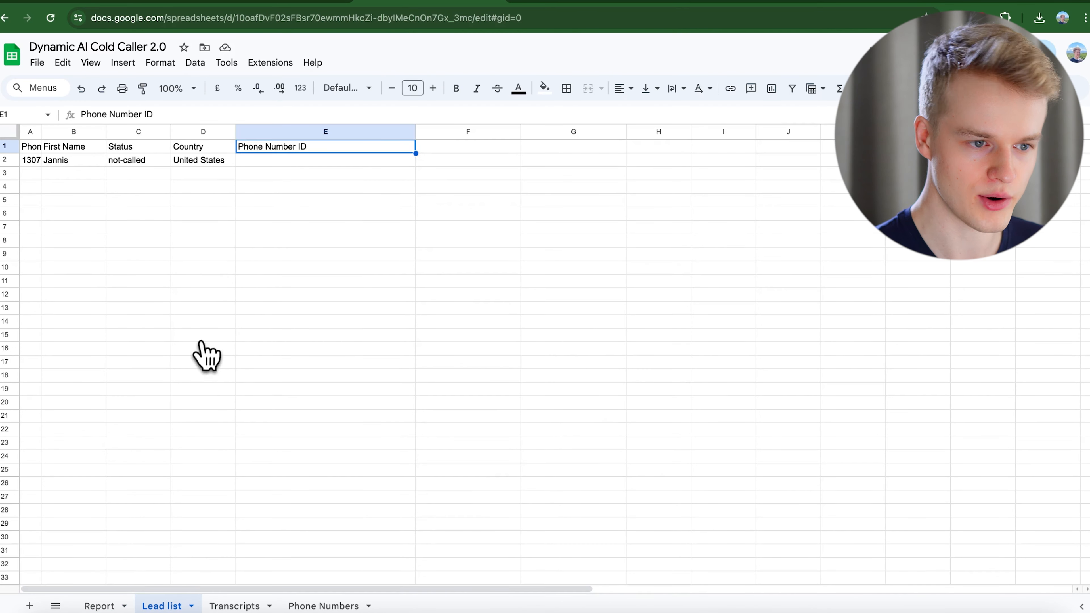
{"action": "left_click", "coordinate": [142, 4]}
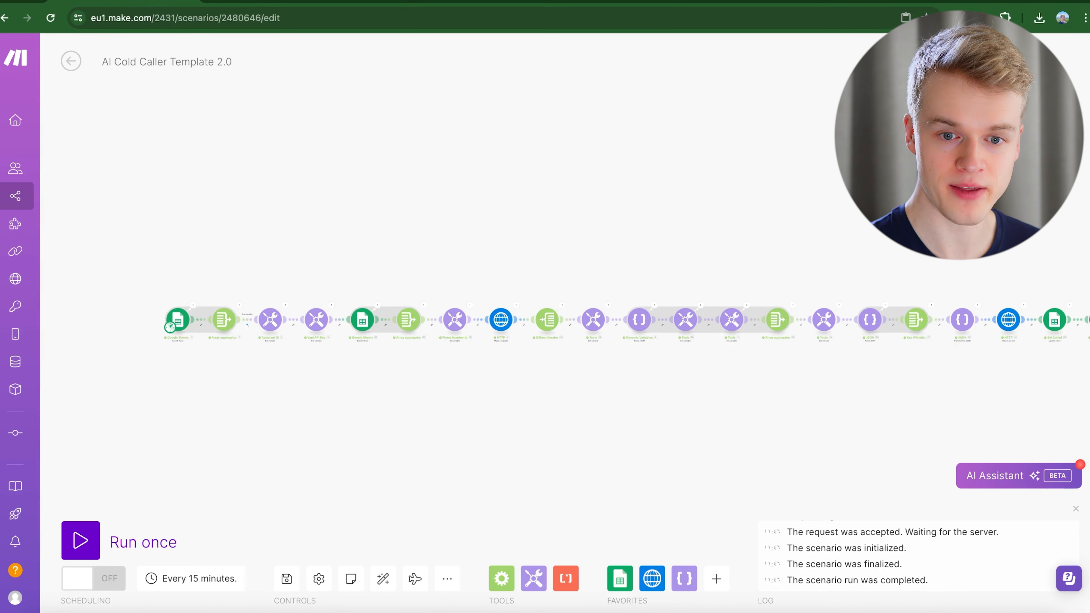
Open the Lisa assistant in Vapi and look through its Transcriber, Voice and Model settings.
{"action": "left_click", "coordinate": [851, 4]}
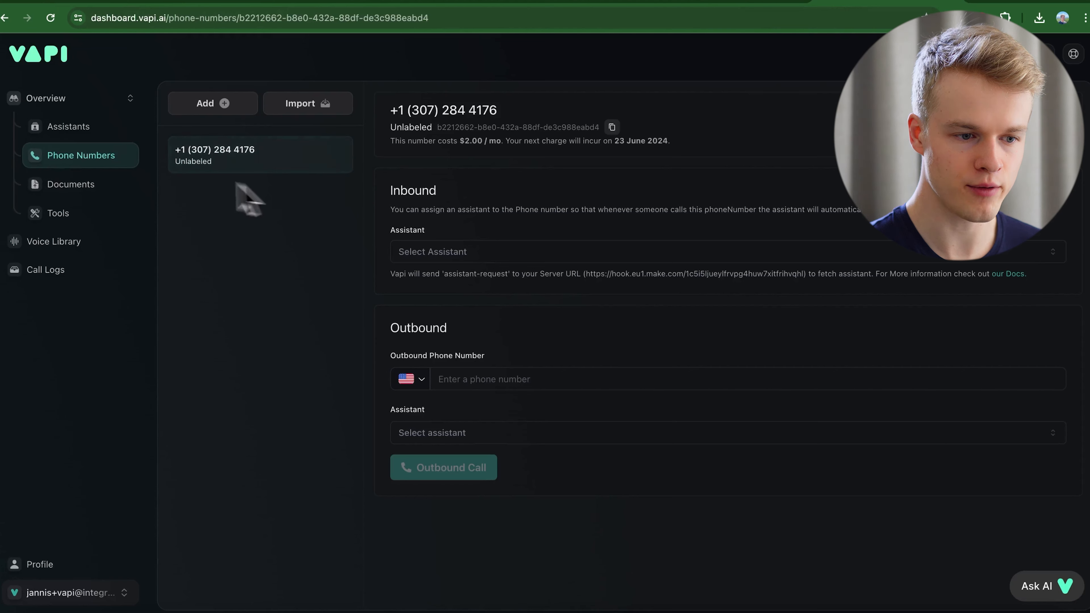
{"action": "left_click", "coordinate": [70, 127]}
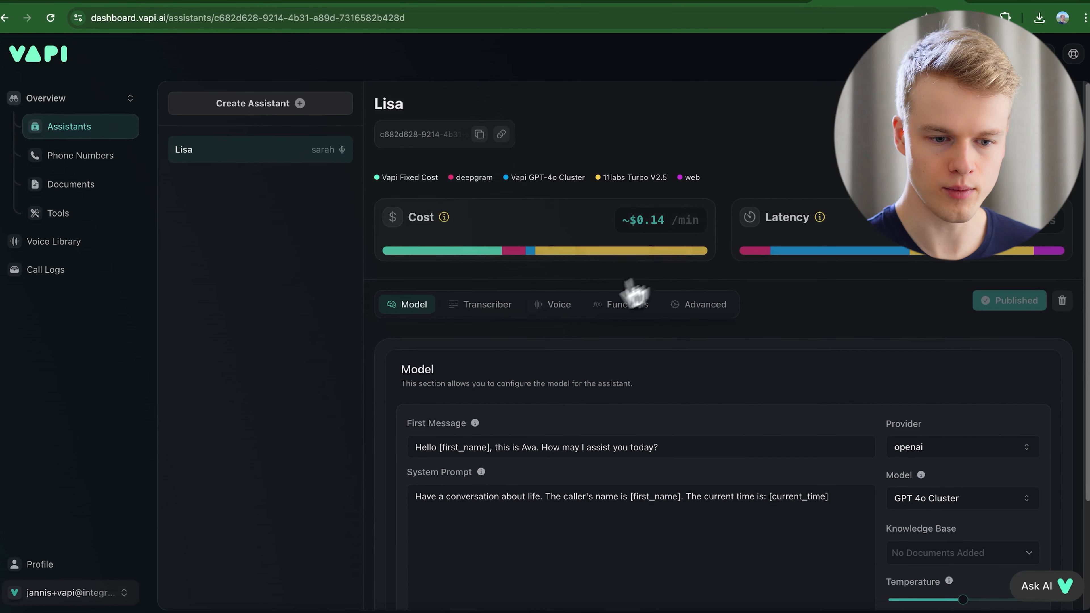
{"action": "left_click", "coordinate": [493, 310]}
{"action": "left_click", "coordinate": [561, 308]}
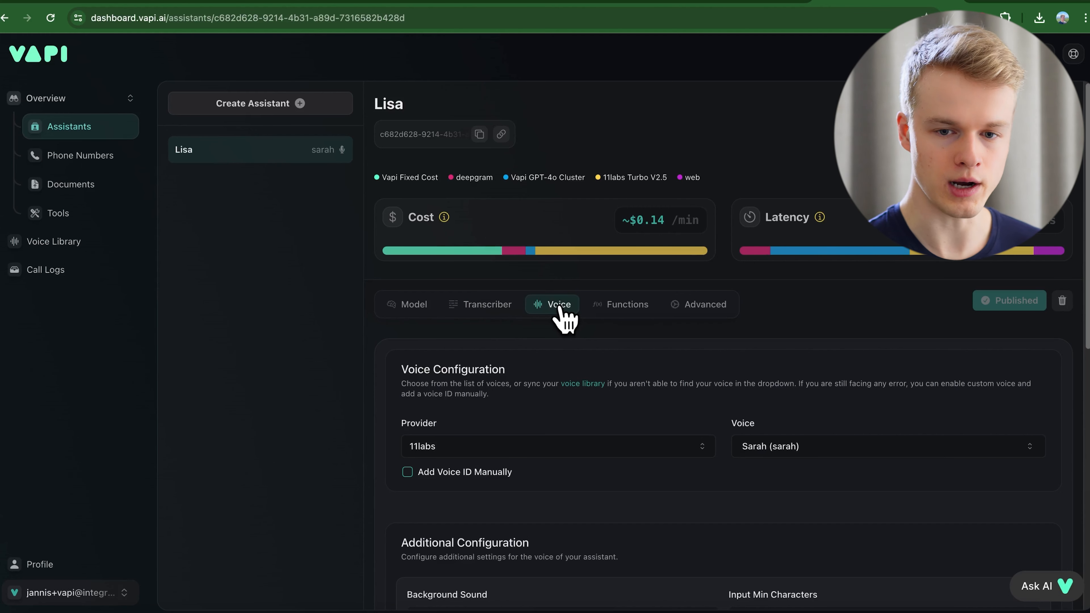
{"action": "left_click", "coordinate": [410, 306]}
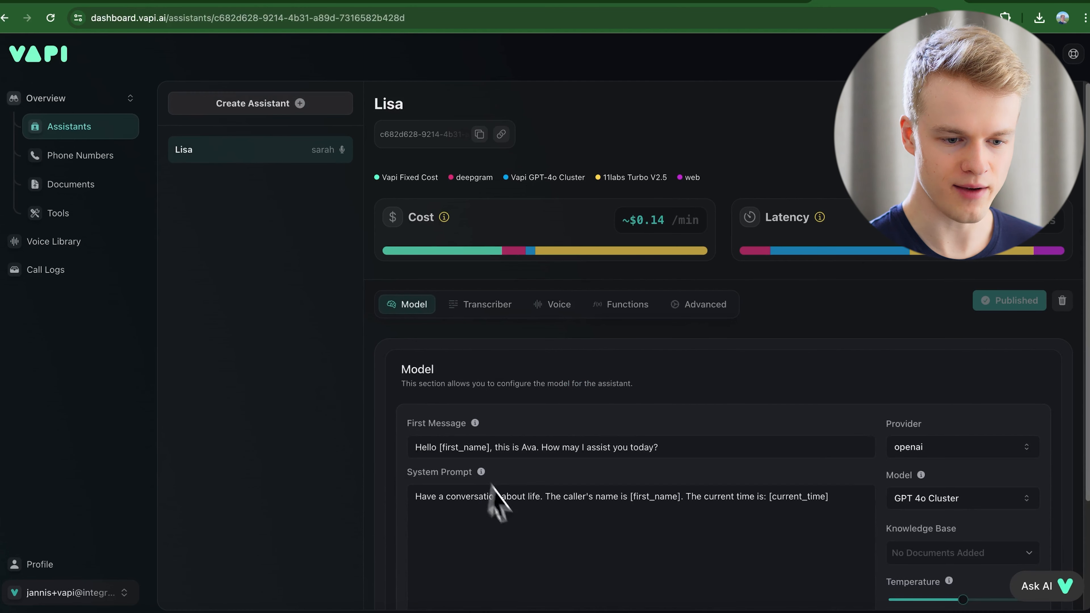
Check the first message 'Hello [first_name], this is Ava. How may I assist you today?', then return to Make.
{"action": "left_click_drag", "start_coordinate": [419, 448], "coordinate": [508, 448]}
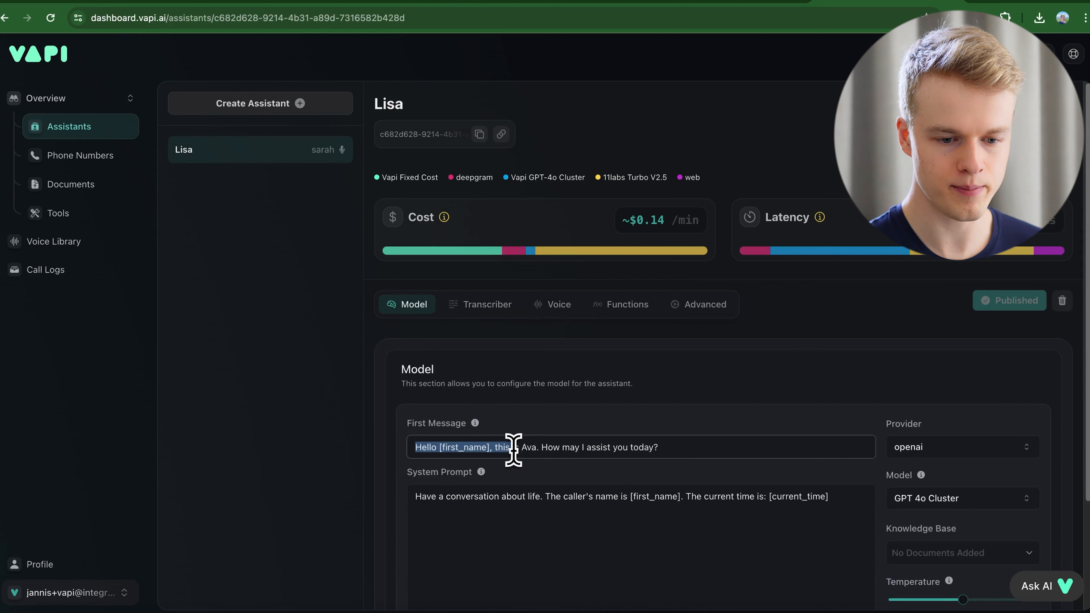
{"action": "left_click", "coordinate": [514, 449]}
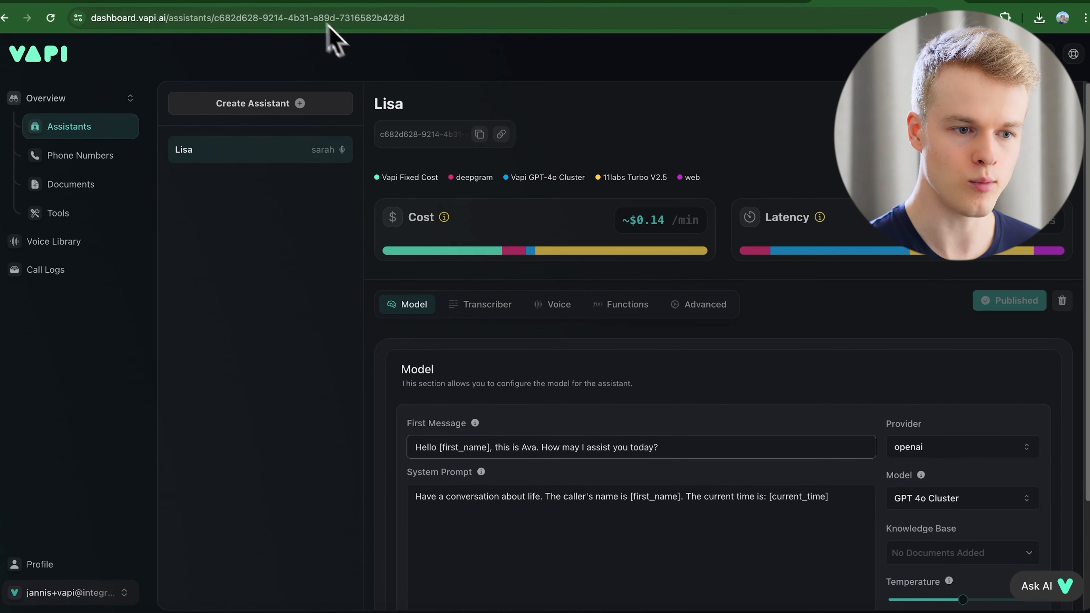
{"action": "left_click", "coordinate": [149, 6]}
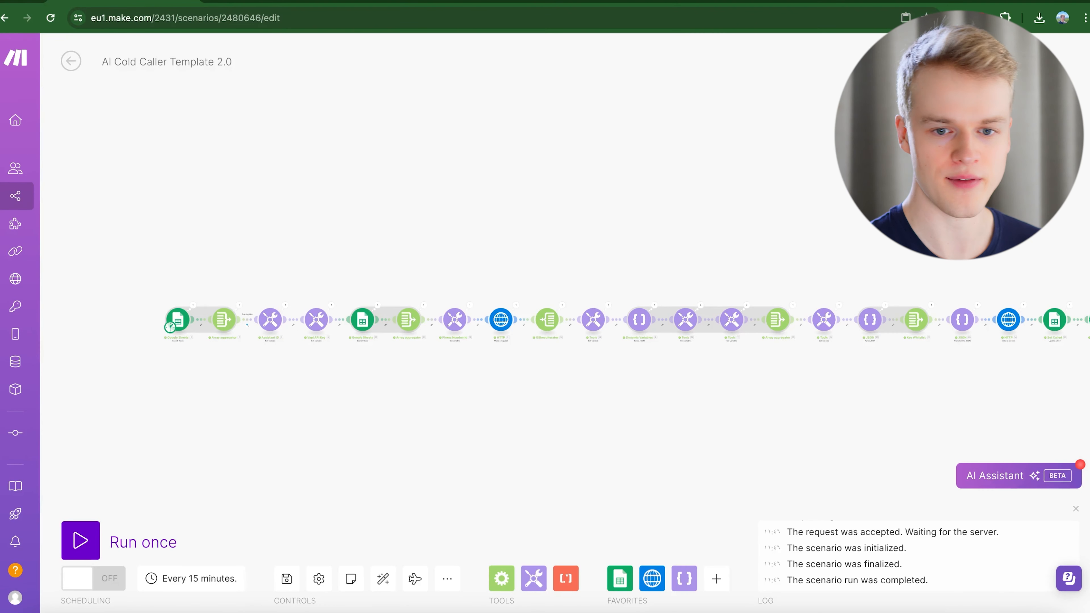
{"action": "left_click", "coordinate": [898, 1]}
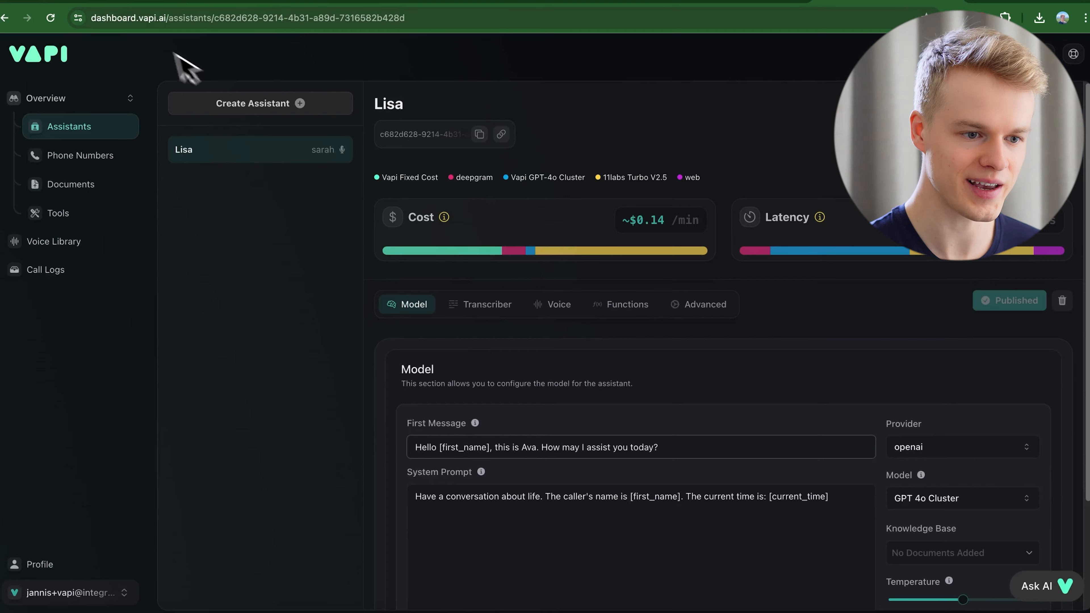
{"action": "left_click", "coordinate": [146, 8]}
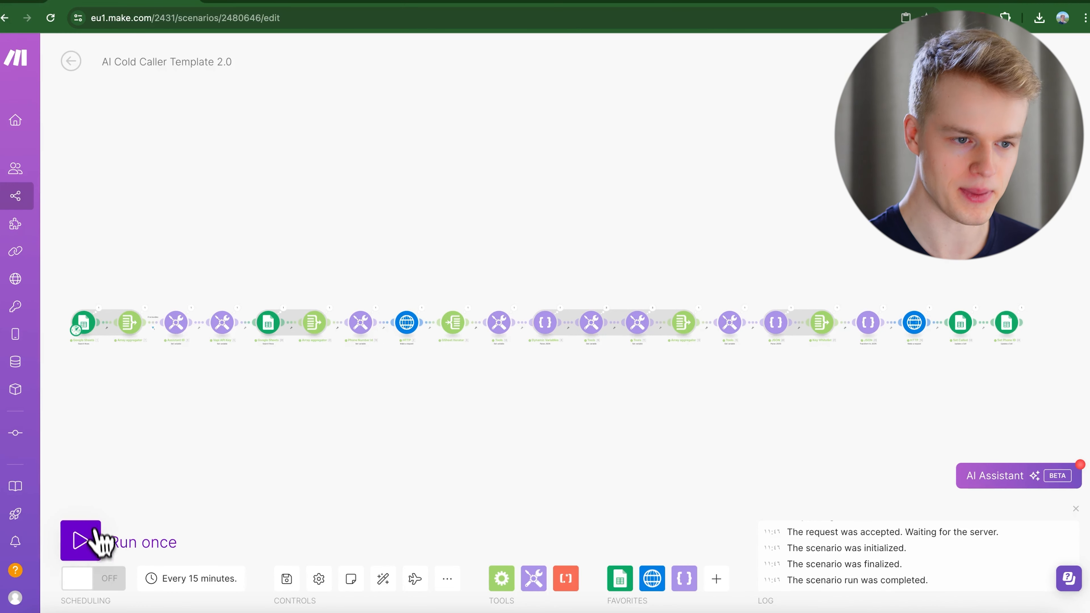
Run the AI Cold Caller Template 2.0 scenario once, then bring up the lead spreadsheet.
{"action": "left_click", "coordinate": [98, 546]}
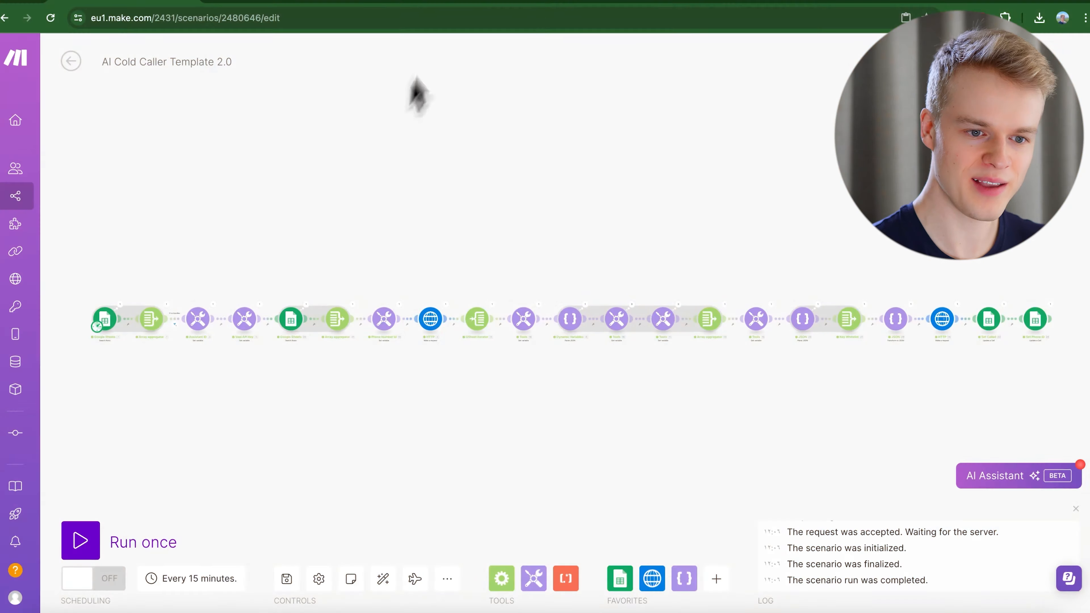
{"action": "left_click", "coordinate": [679, 43]}
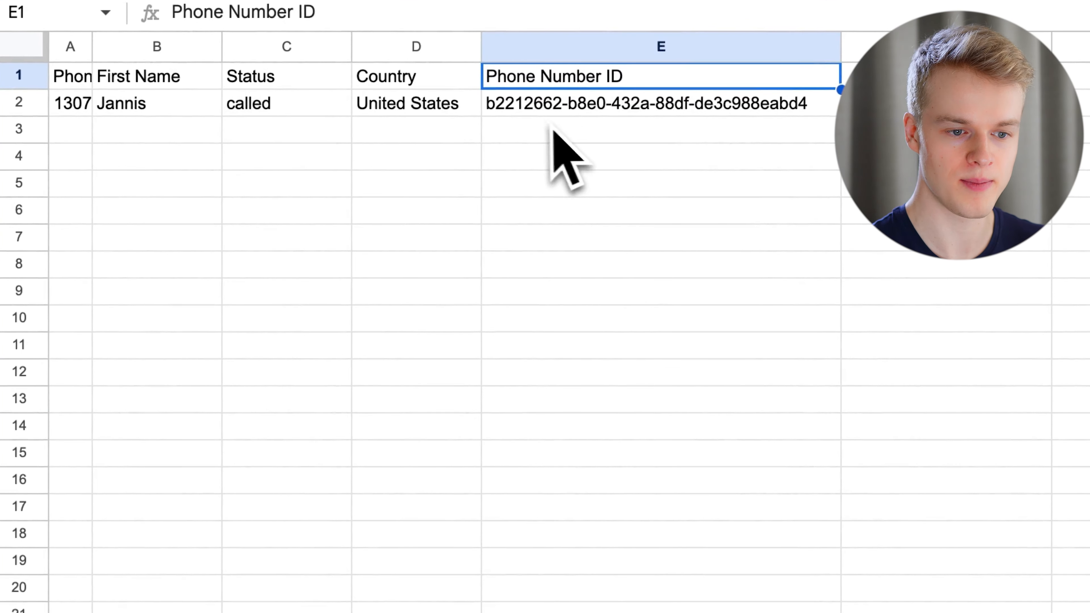
Inspect the phone number ID in E2, then browse the Phone Numbers, Lead list and Transcripts sheets.
{"action": "left_click", "coordinate": [574, 111]}
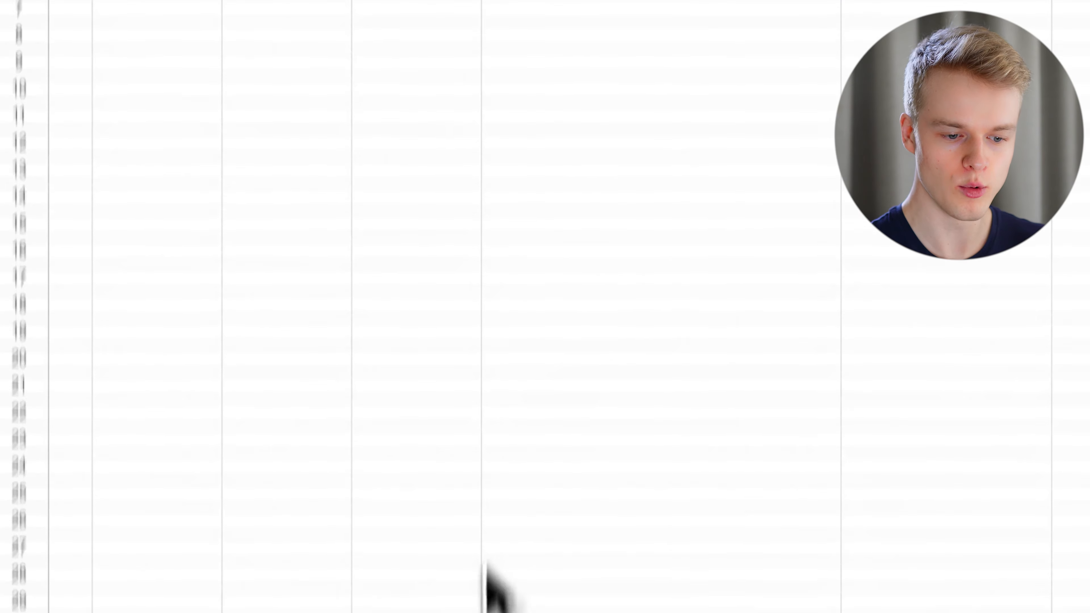
{"action": "left_click", "coordinate": [622, 568]}
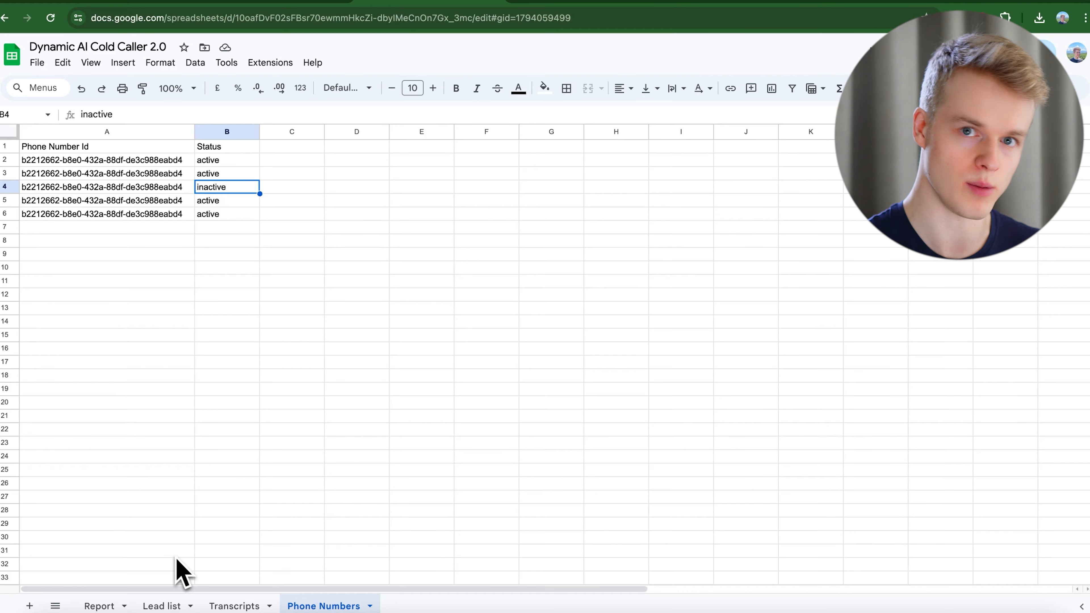
{"action": "left_click", "coordinate": [162, 606]}
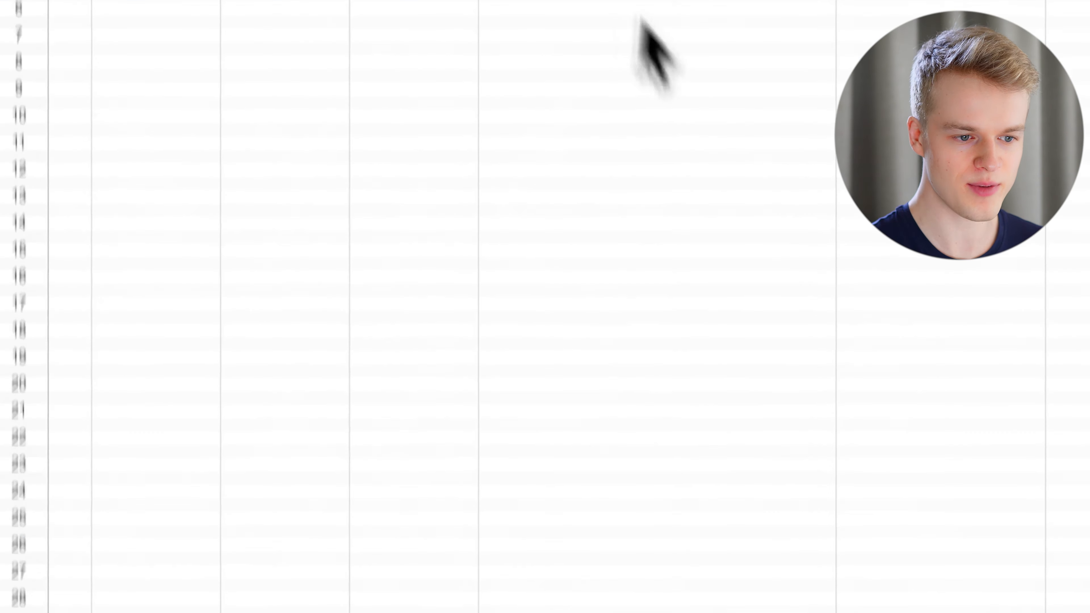
{"action": "left_click", "coordinate": [331, 606]}
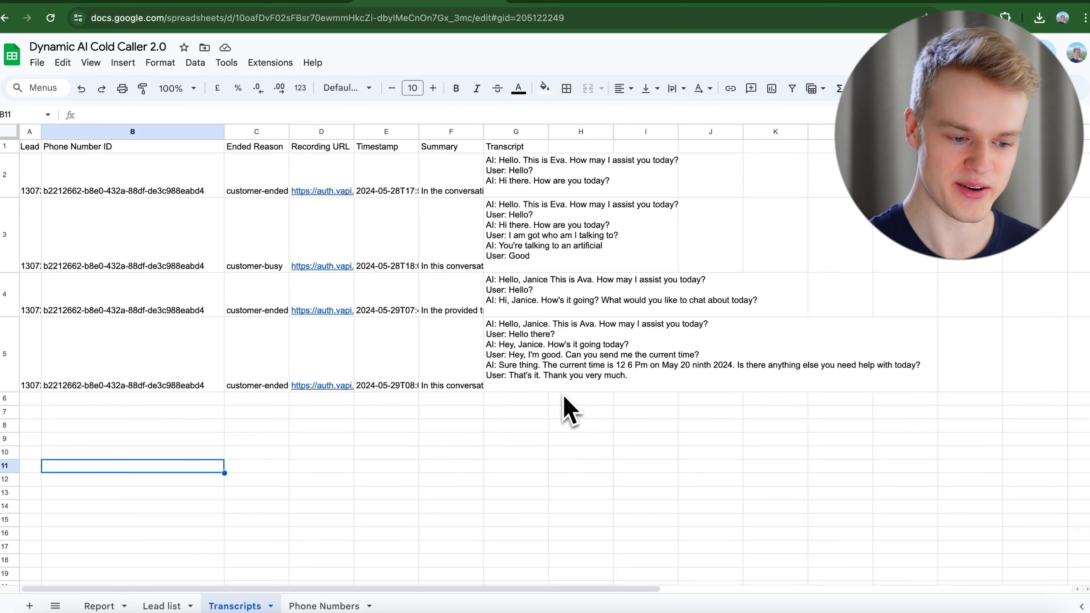
Look at the Report sheet's lead counts and Call Ended Reason chart, then go back to Make.
{"action": "left_click", "coordinate": [99, 605]}
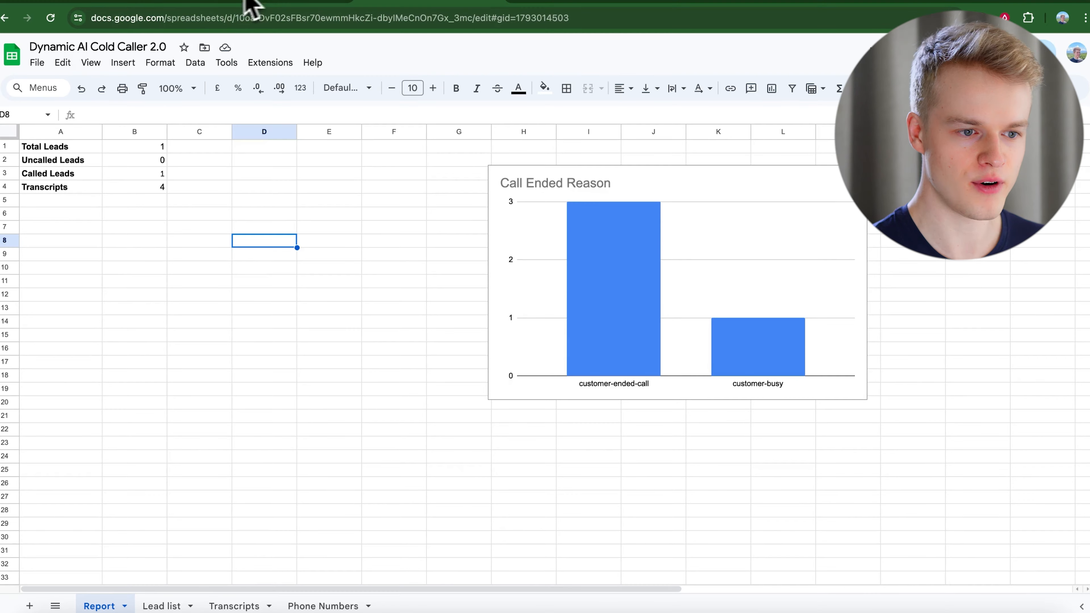
{"action": "left_click", "coordinate": [113, 4]}
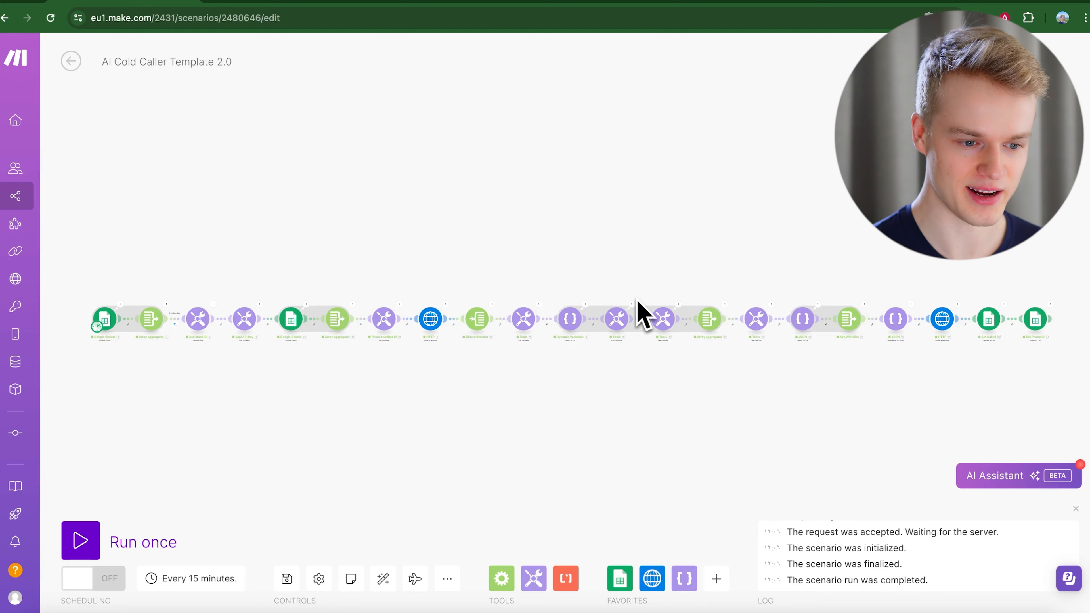
Check the Lead list sheet in the spreadsheet, then go back to the cold caller scenario.
{"action": "scroll", "coordinate": [108, 336], "scroll_direction": "up", "scroll_amount": 3}
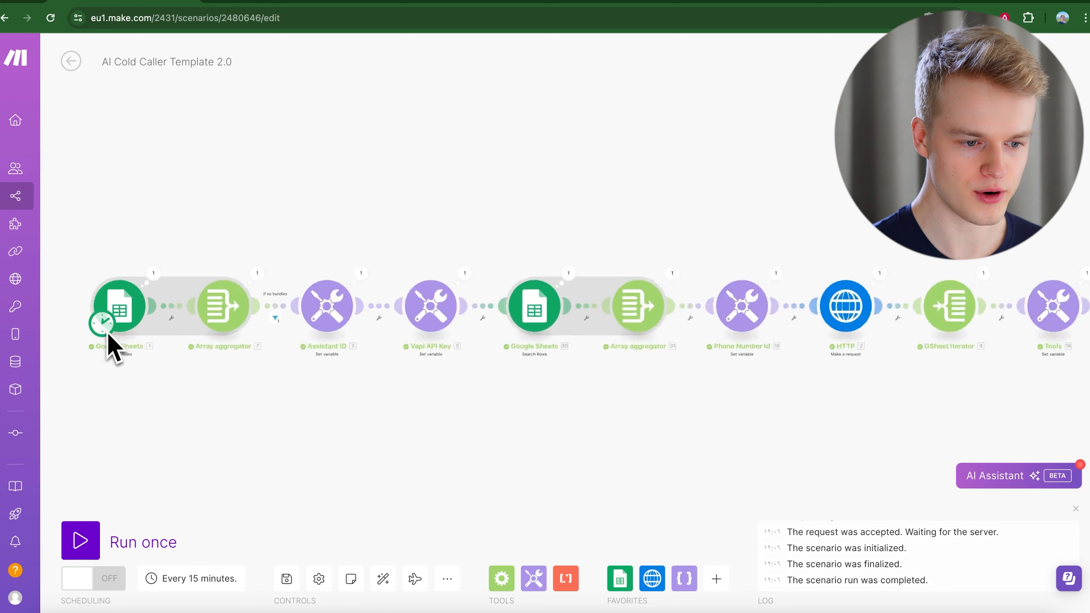
{"action": "scroll", "coordinate": [108, 336], "scroll_direction": "up", "scroll_amount": 2}
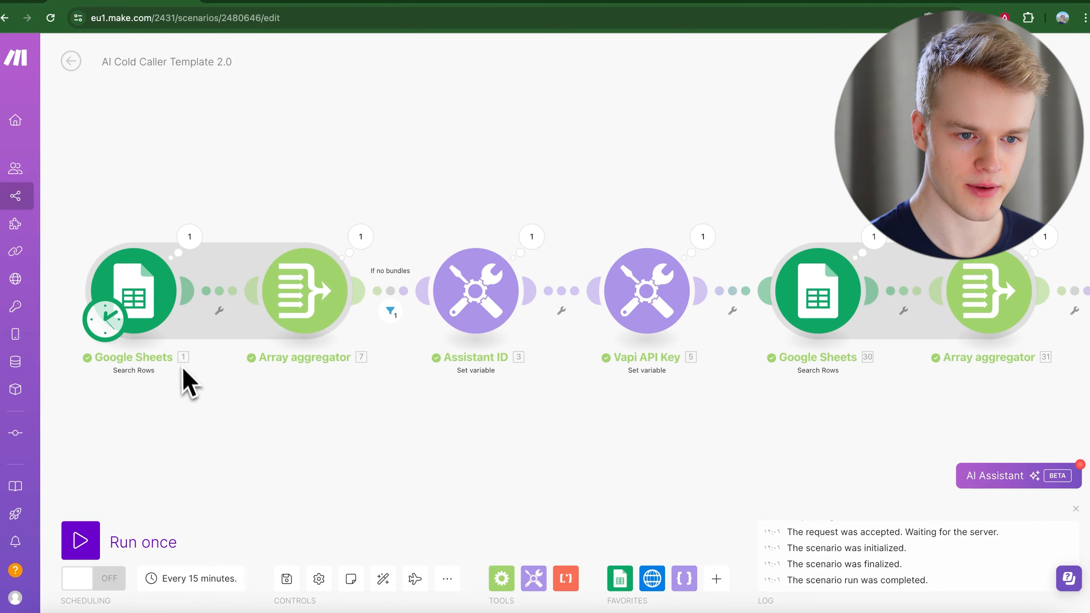
{"action": "left_click", "coordinate": [695, 34]}
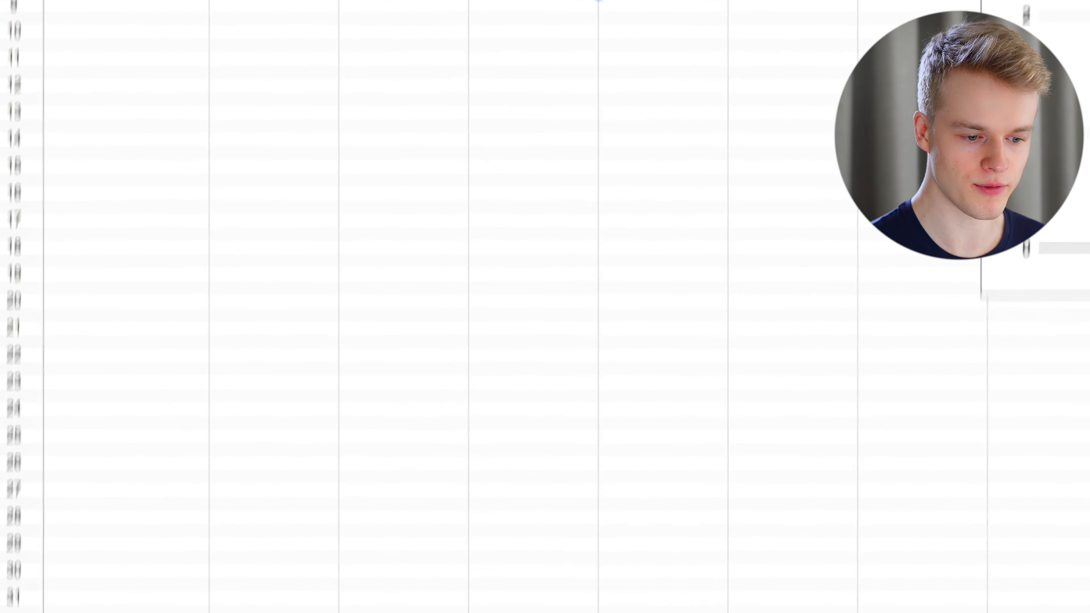
{"action": "left_click", "coordinate": [336, 566]}
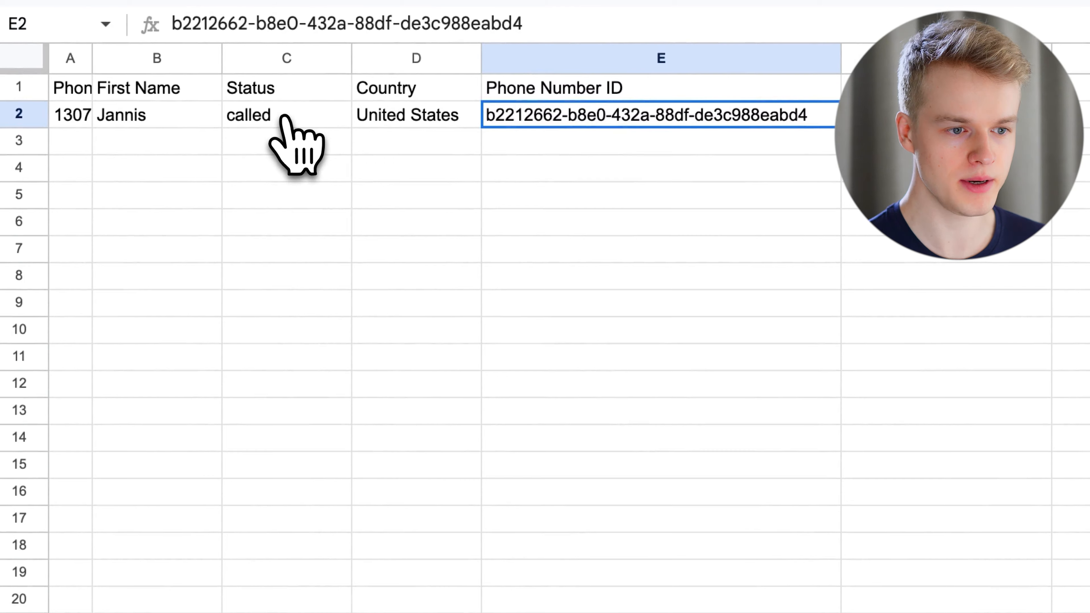
{"action": "left_click", "coordinate": [279, 21]}
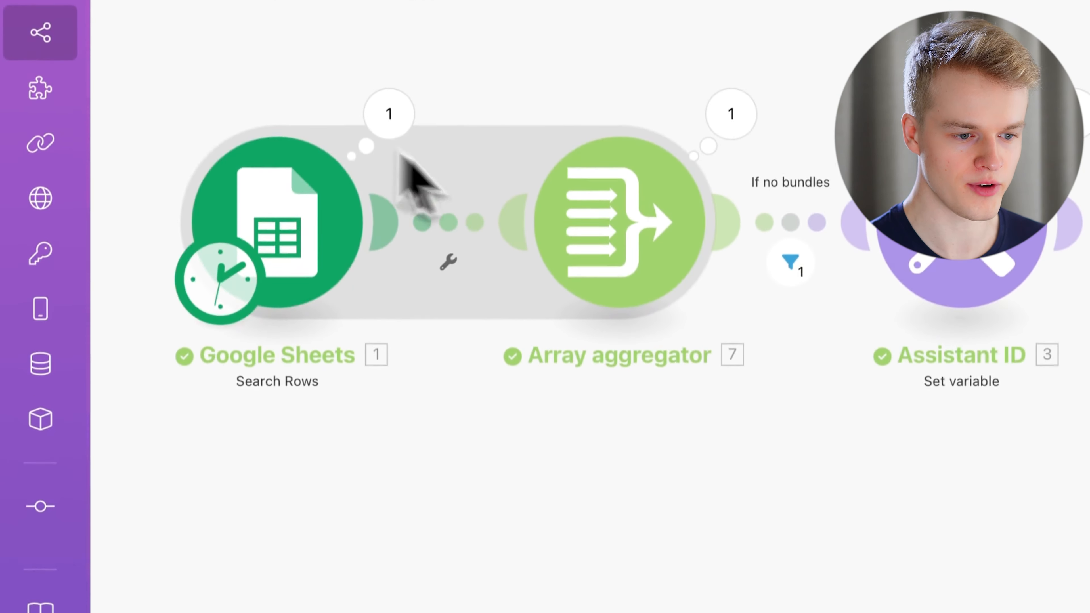
Change the first Google Sheets search's maximum returned rows from 1000 to 10.
{"action": "left_click", "coordinate": [302, 238]}
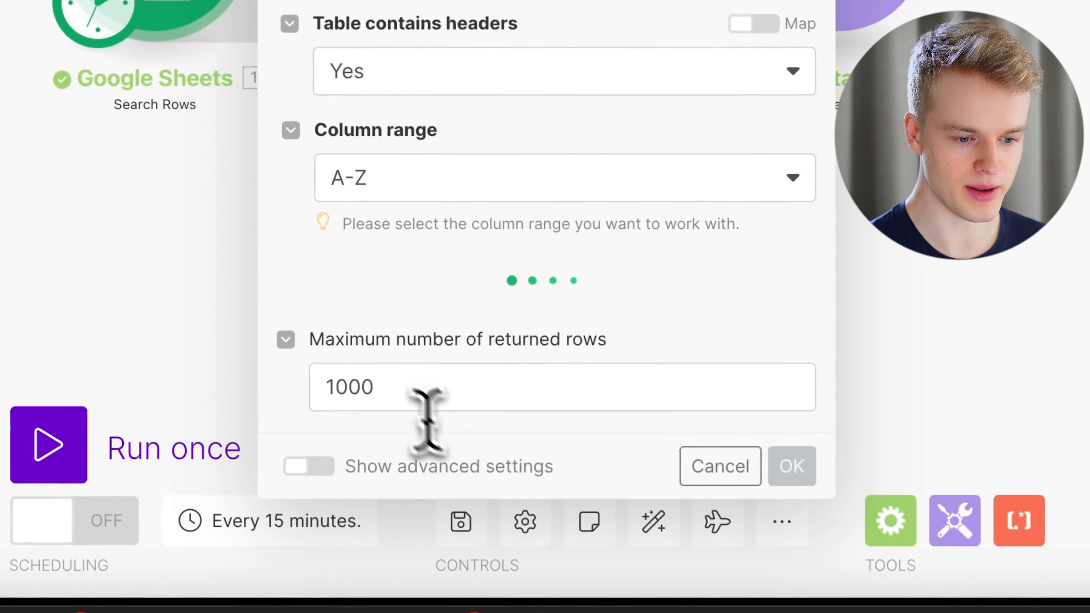
{"action": "double_click", "coordinate": [349, 383]}
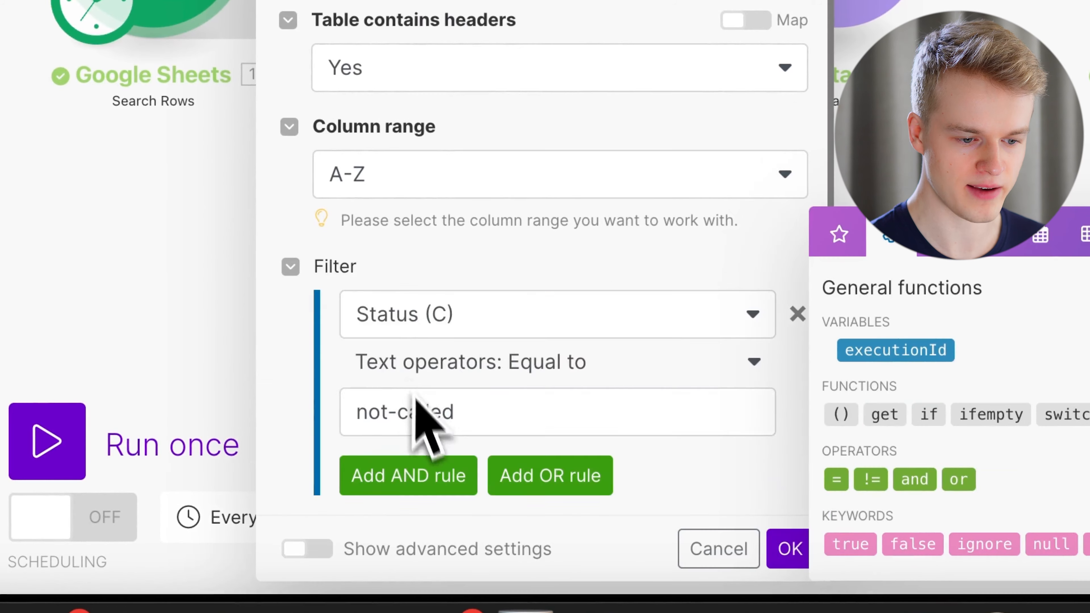
{"action": "scroll", "coordinate": [423, 451], "scroll_direction": "down", "scroll_amount": 5}
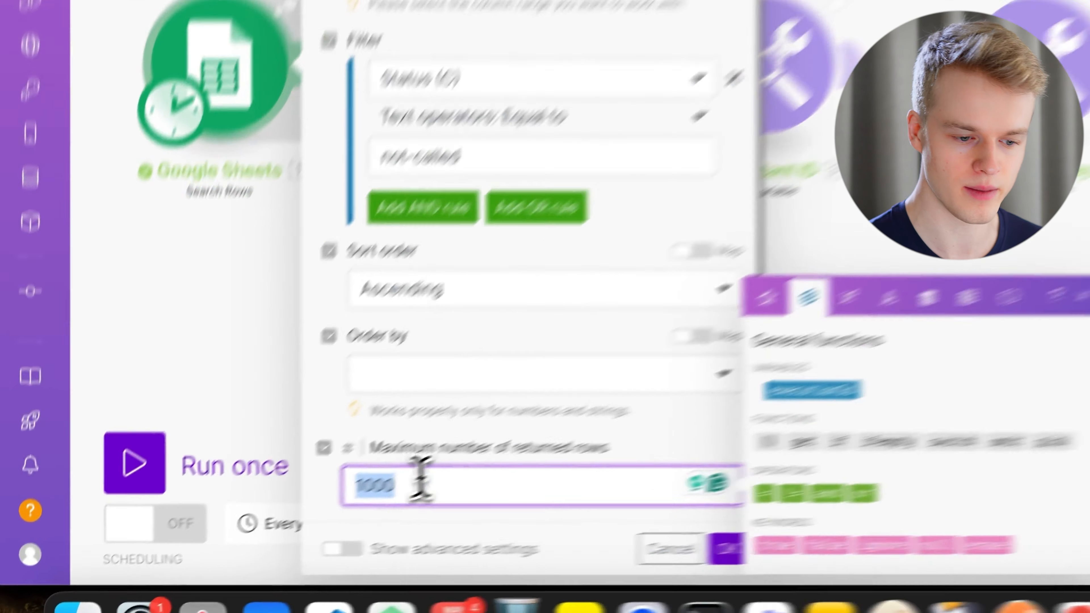
{"action": "left_click", "coordinate": [260, 554]}
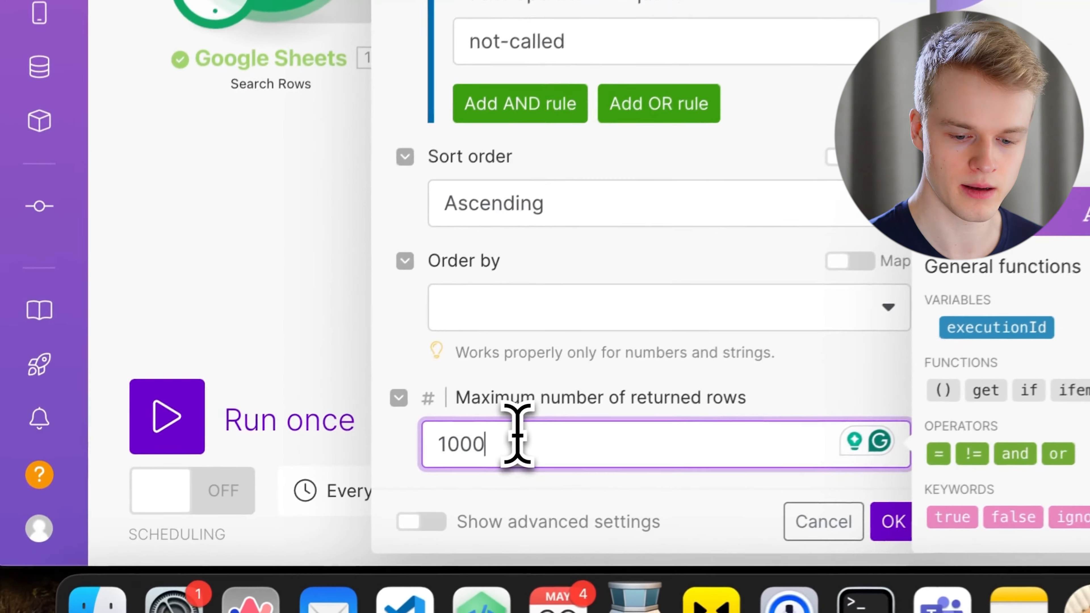
{"action": "key", "text": "BackSpace"}
{"action": "key", "text": "BackSpace"}
{"action": "key", "text": "BackSpace"}
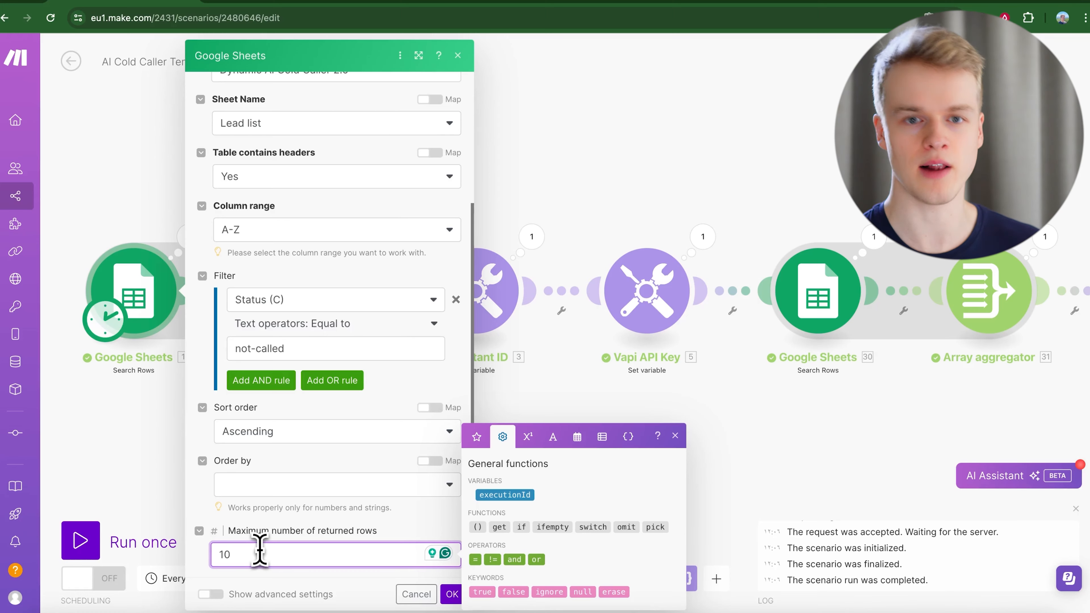
{"action": "left_click", "coordinate": [451, 594]}
{"action": "left_click_drag", "start_coordinate": [629, 468], "coordinate": [56, 453]}
{"action": "left_click_drag", "start_coordinate": [699, 444], "coordinate": [239, 442]}
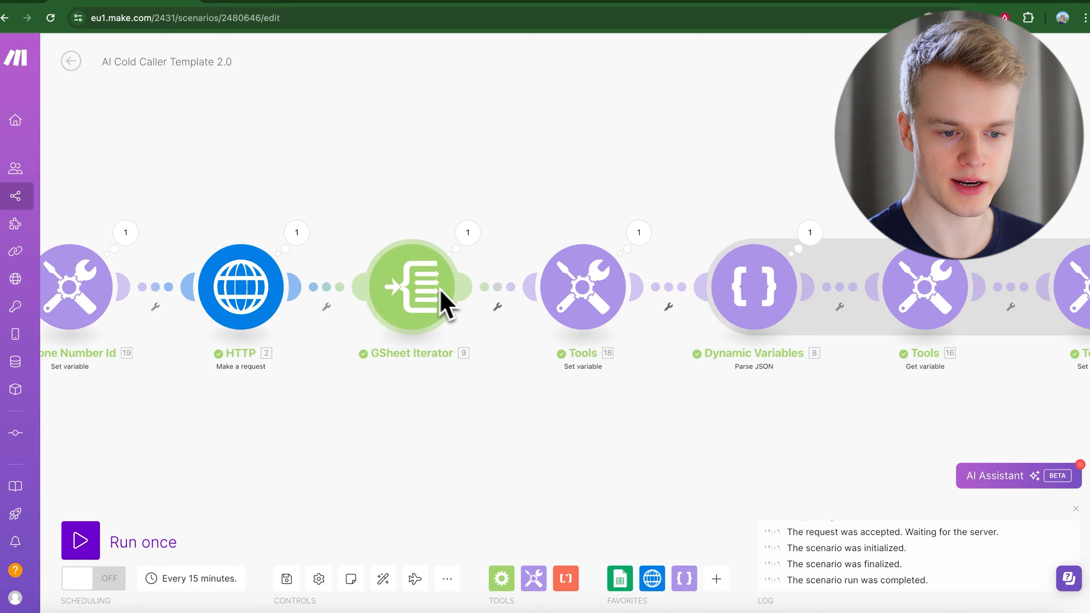
Inspect the Dynamic Variables JSON's first_name, current_time and user_country tags, then return to the Lead list.
{"action": "left_click", "coordinate": [749, 301]}
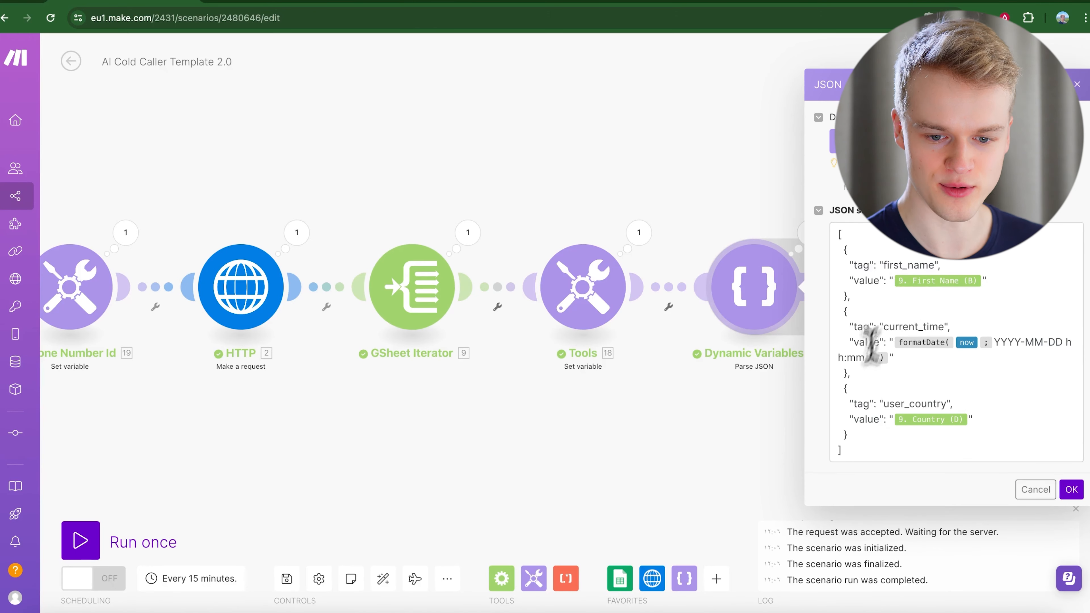
{"action": "left_click", "coordinate": [913, 378]}
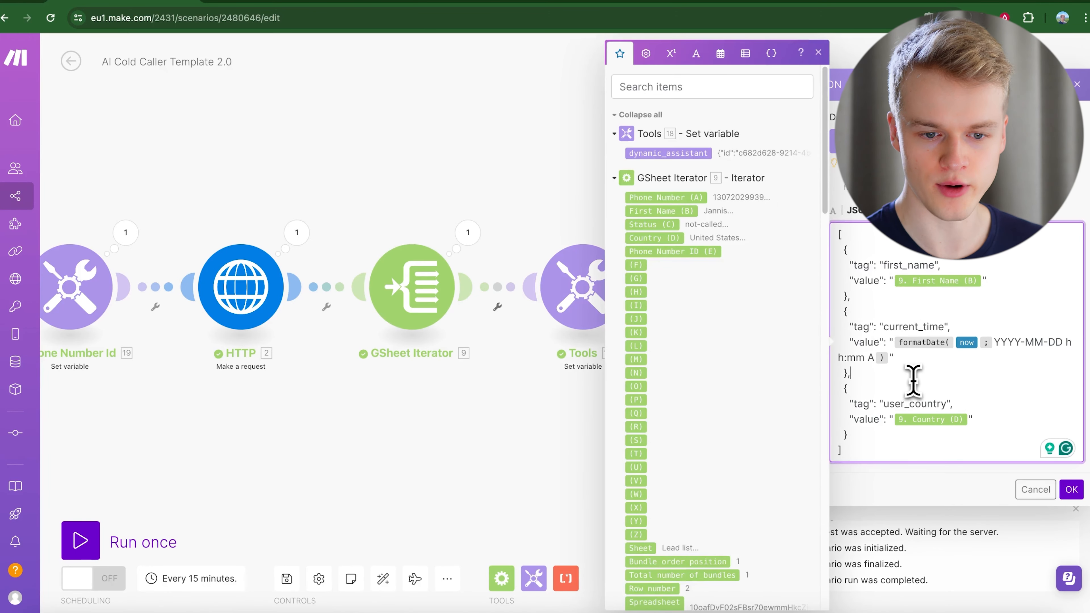
{"action": "left_click", "coordinate": [491, 165]}
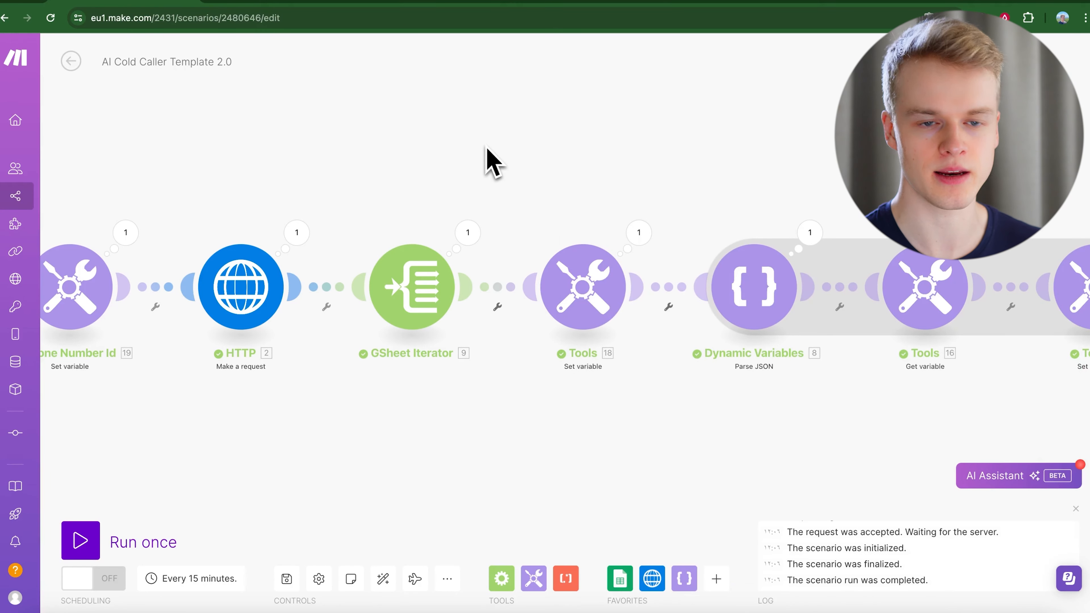
{"action": "left_click", "coordinate": [435, 2]}
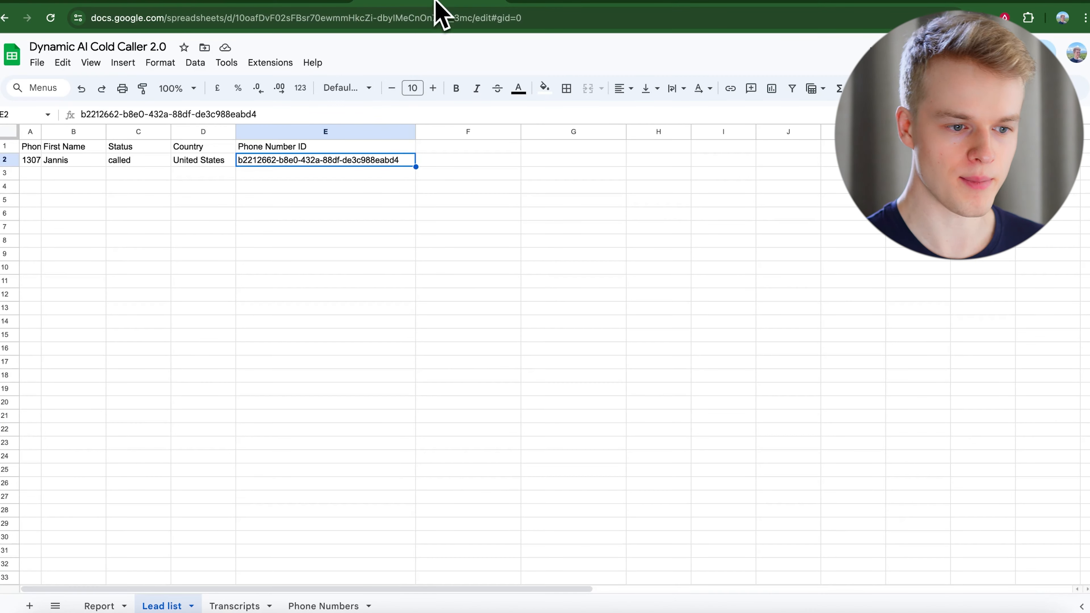
Add a 'Job Title' header in F1 with 'Managing Director' in F2 of the Lead list.
{"action": "left_click", "coordinate": [463, 148]}
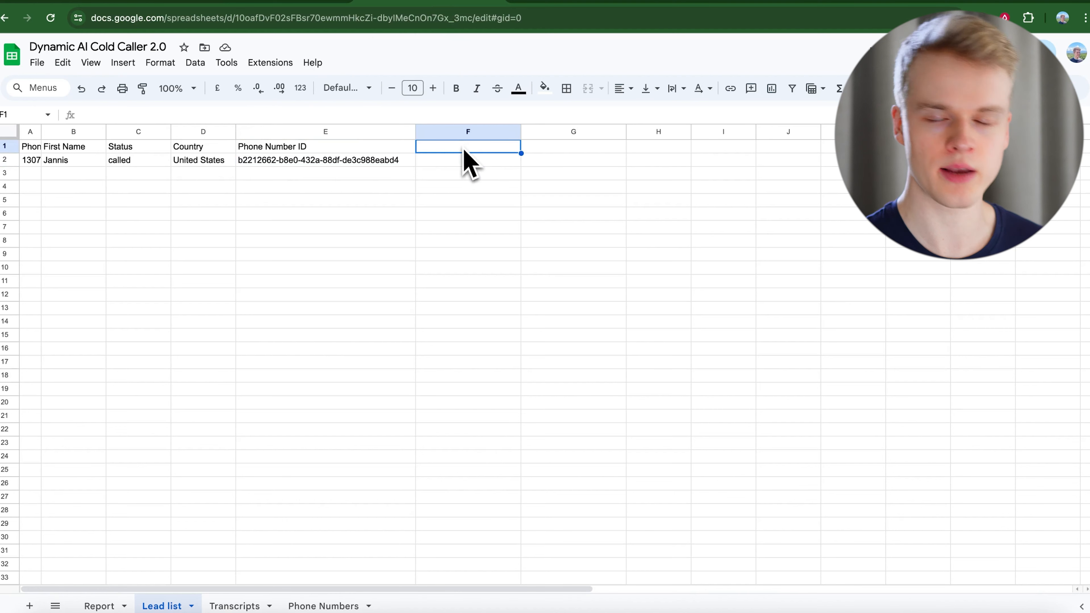
{"action": "type", "text": "itle"}
{"action": "key", "text": "Return"}
{"action": "type", "text": "Managing Director"}
{"action": "left_click", "coordinate": [477, 211]}
{"action": "left_click", "coordinate": [467, 164]}
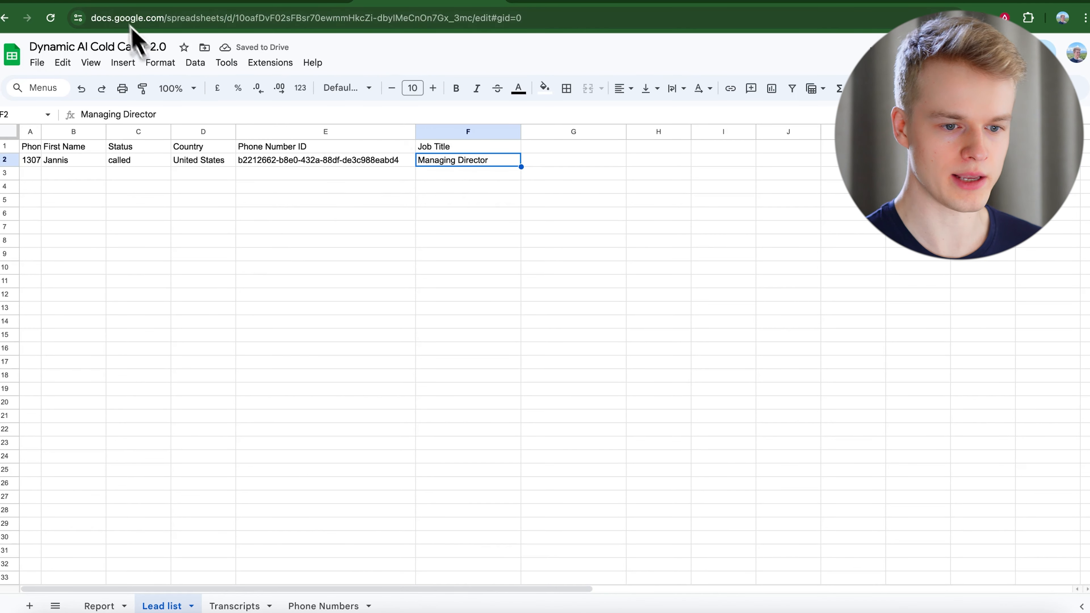
{"action": "left_click", "coordinate": [114, 2]}
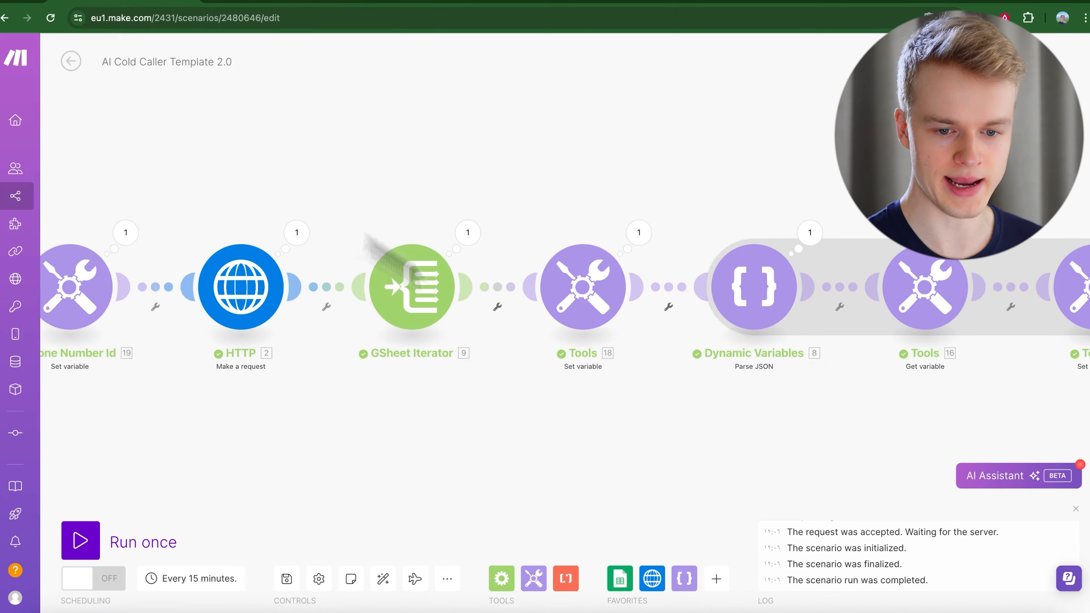
Copy the entire JSON string from the Dynamic Variables Parse JSON module.
{"action": "left_click", "coordinate": [899, 6]}
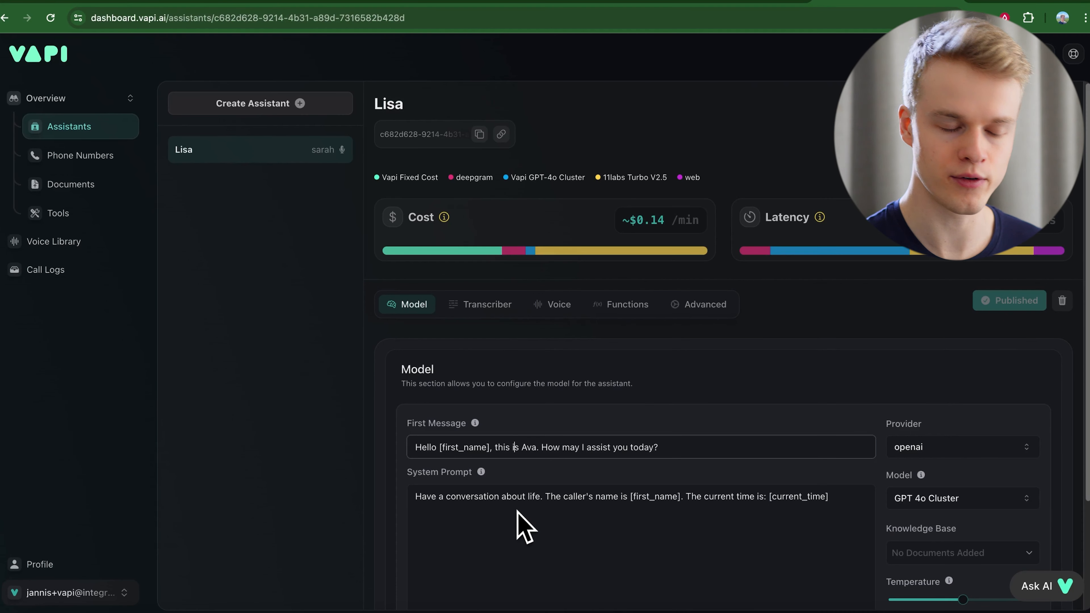
{"action": "left_click", "coordinate": [148, 5]}
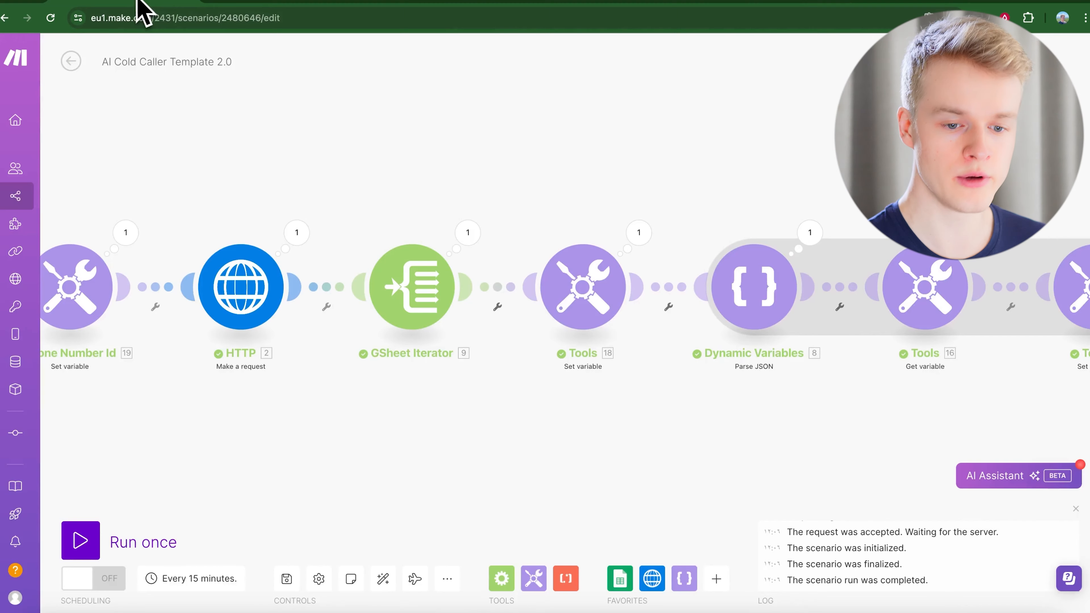
{"action": "left_click", "coordinate": [766, 312]}
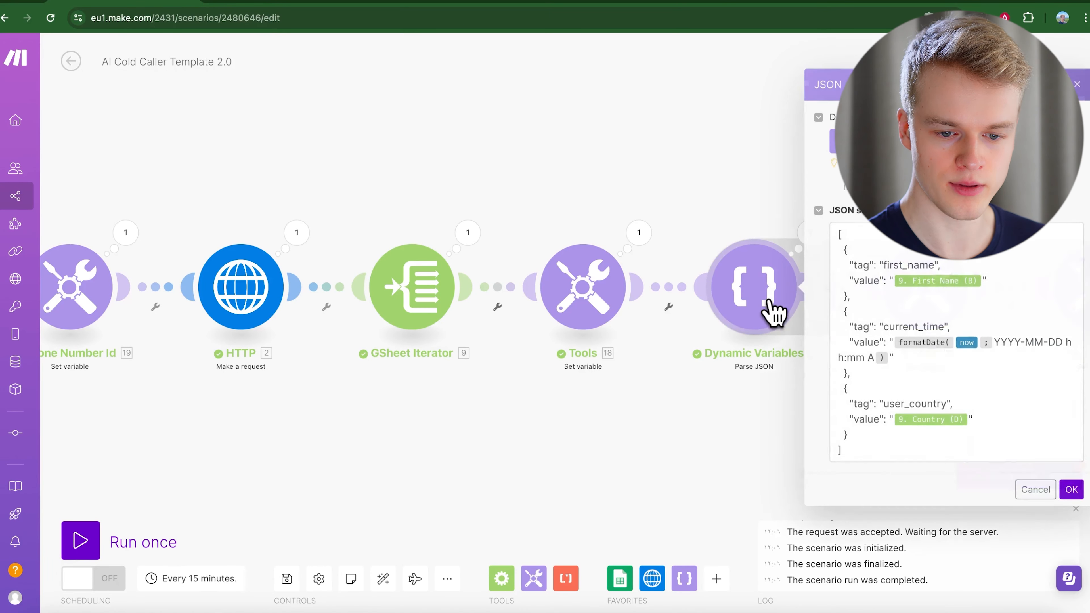
{"action": "left_click", "coordinate": [908, 376]}
{"action": "key", "text": "ctrl+a"}
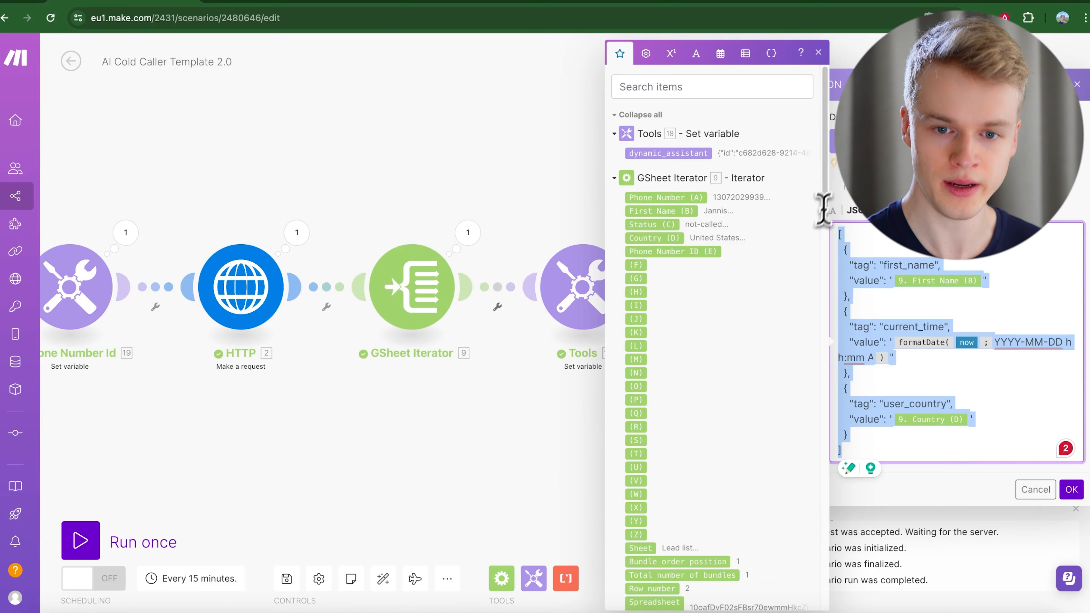
Load jsoneditoronline.org in a new browser tab.
{"action": "left_click", "coordinate": [979, 2]}
{"action": "type", "text": "jsoneditoronline.org"}
{"action": "key", "text": "Return"}
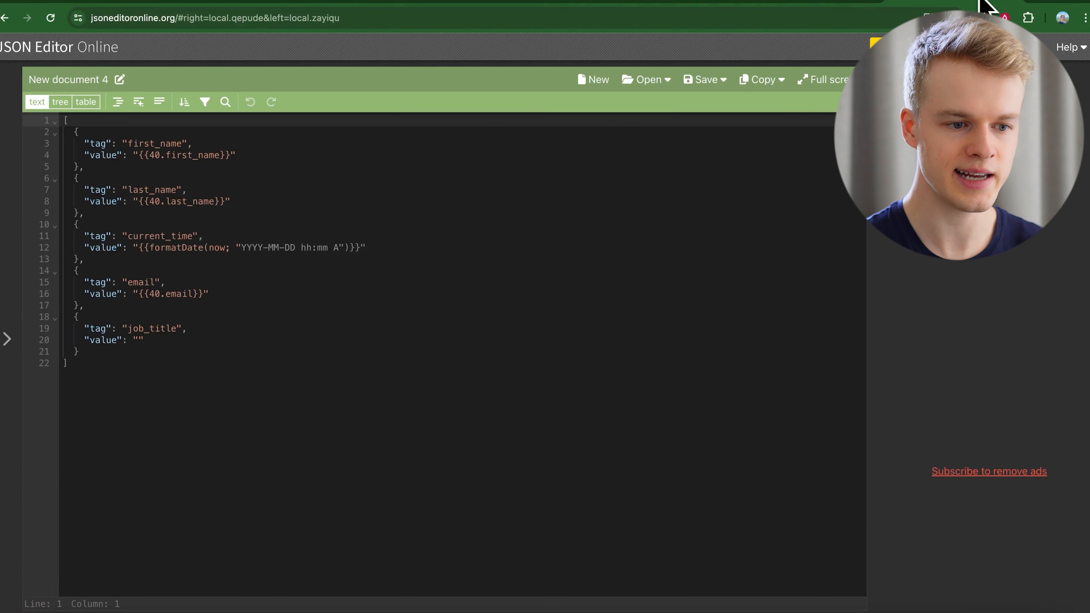
Replace the editor's contents with the copied JSON and duplicate the user_country object.
{"action": "key", "text": "ctrl+a"}
{"action": "key", "text": "Delete"}
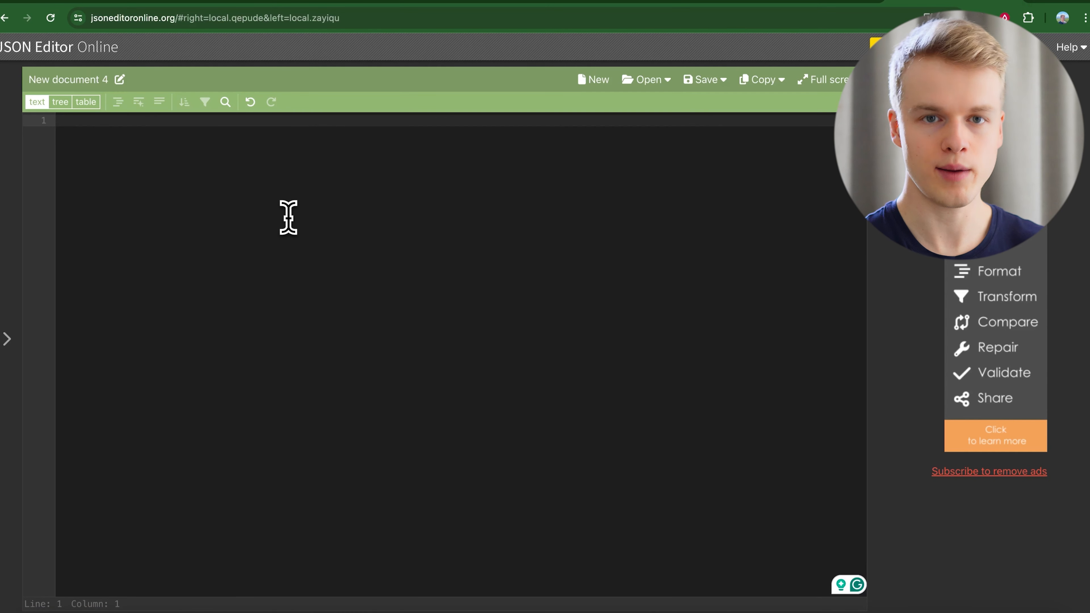
{"action": "type", "text": "[   {     \"tag\": \"first_name\",     \"value\": \"{{9.`1`}}\"   },   {     \"tag\": \"current_time\",     \"value\": \"{{formatDate(now; \"YYYY-MM-DD hh:mm A\")}}\"   },   {     \"tag\": \"user_country\",     \"value\": \"{{9.`3`}}\"   } ]"}
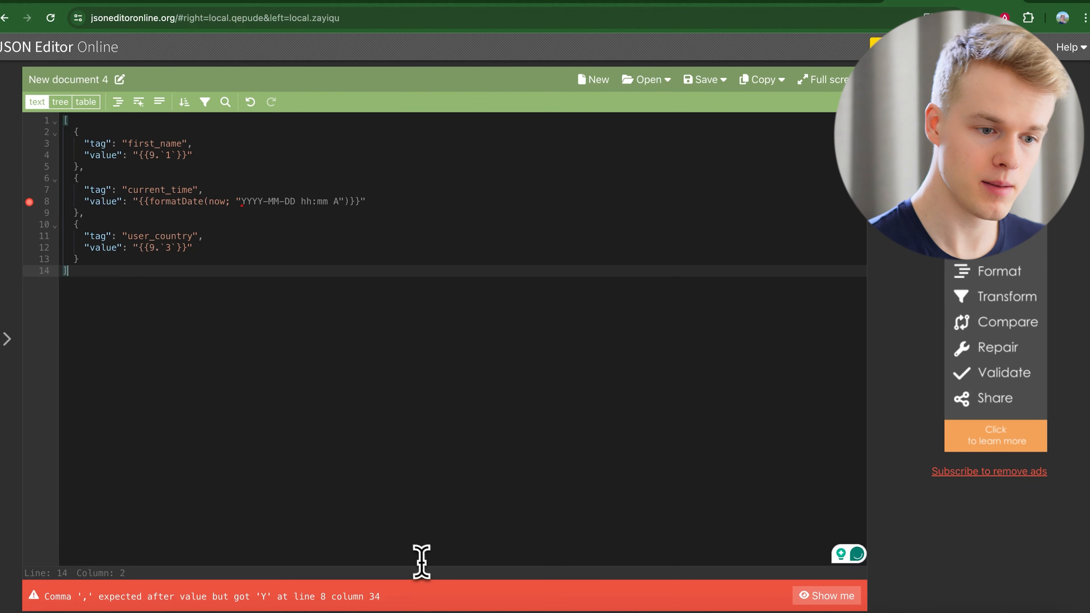
{"action": "left_click", "coordinate": [190, 209]}
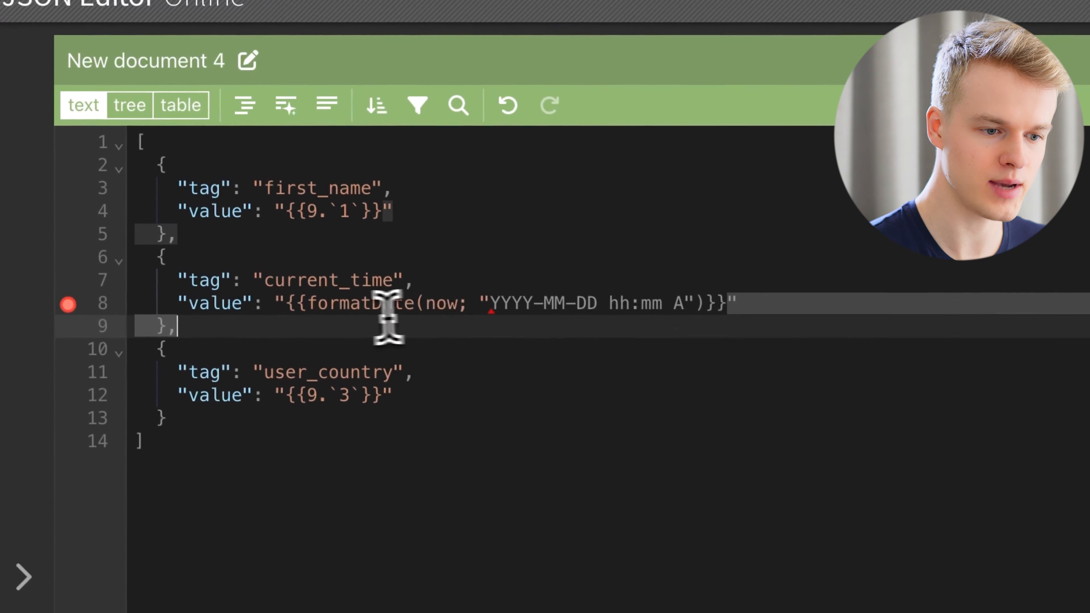
{"action": "left_click_drag", "start_coordinate": [388, 317], "coordinate": [283, 305]}
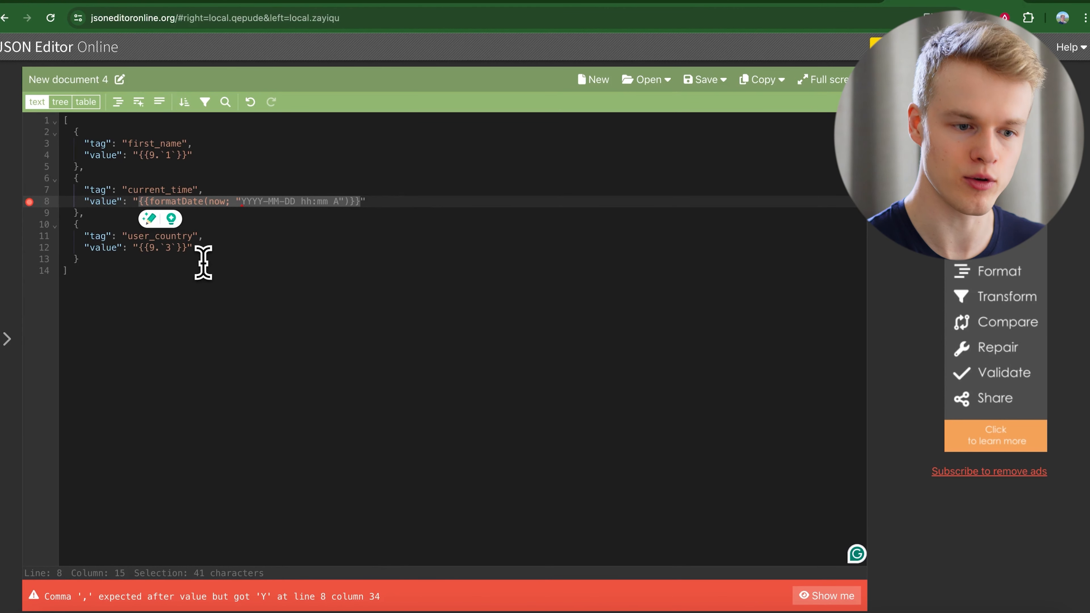
{"action": "left_click", "coordinate": [203, 262]}
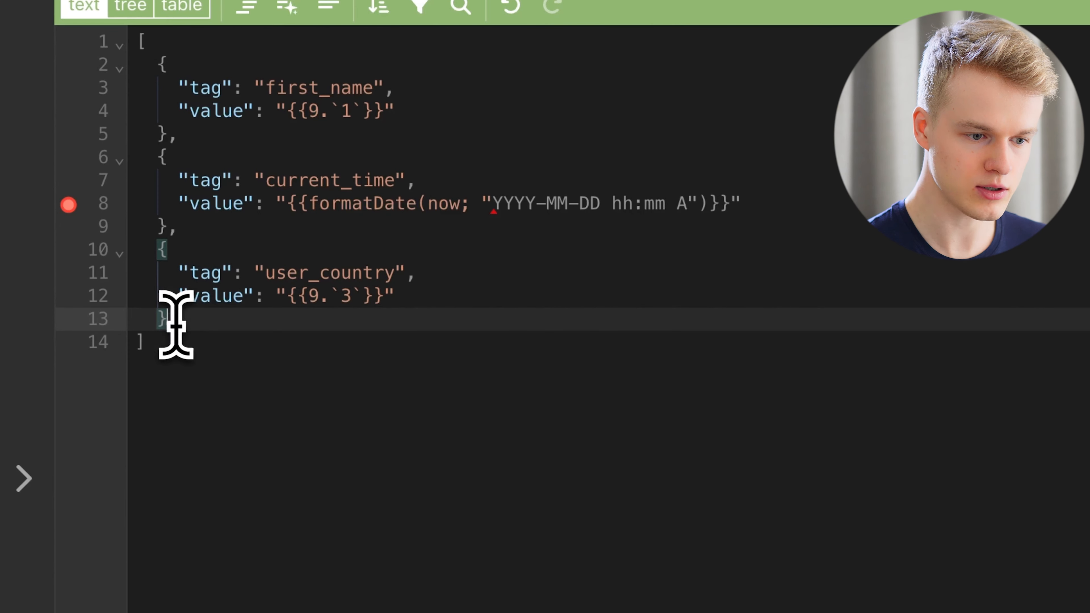
{"action": "left_click_drag", "start_coordinate": [176, 323], "coordinate": [170, 228]}
{"action": "key", "text": "ctrl+c"}
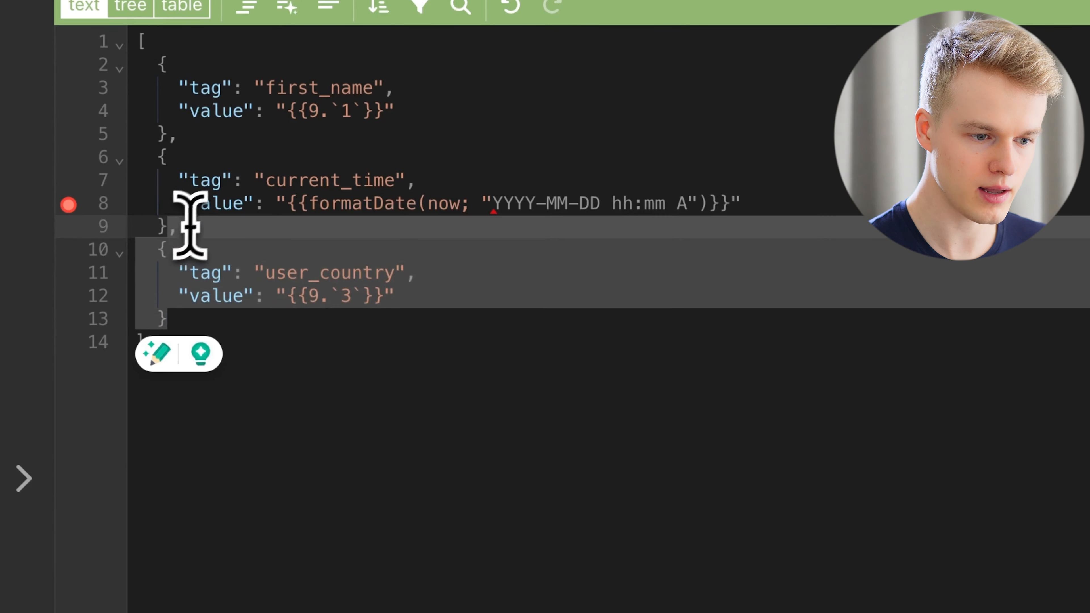
{"action": "left_click", "coordinate": [258, 318]}
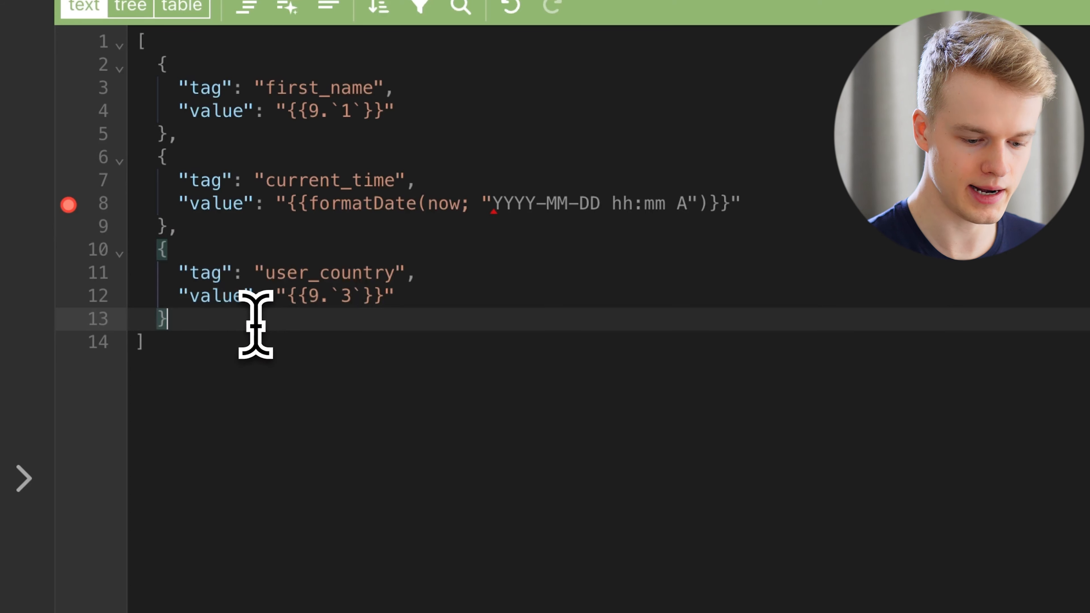
{"action": "key", "text": "ctrl+v"}
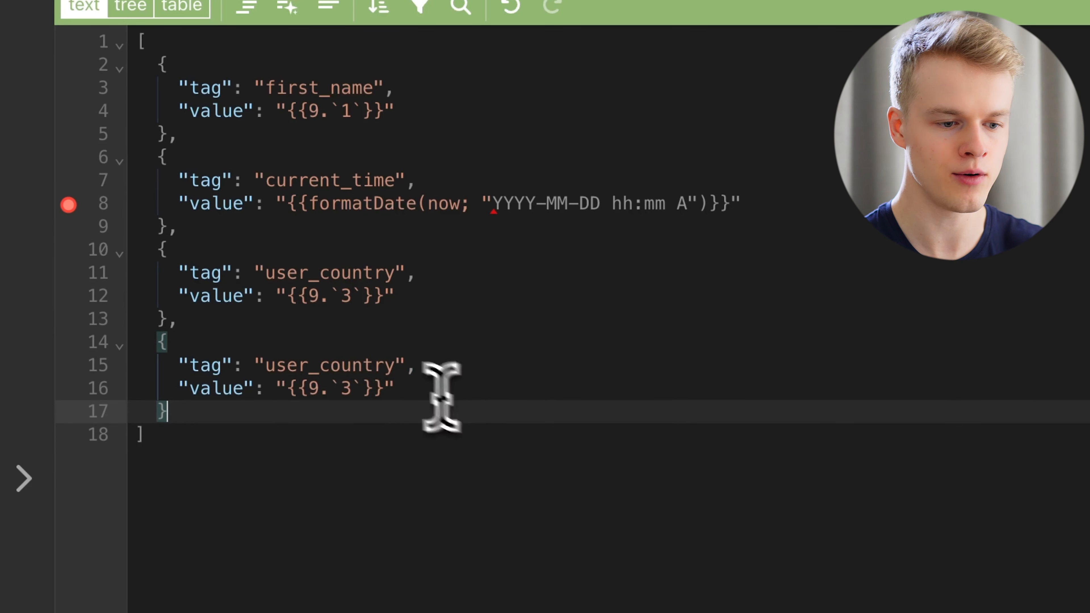
Rename the duplicate's tag to user_job_title, empty its value, and copy the whole JSON.
{"action": "left_click", "coordinate": [399, 365]}
{"action": "key", "text": "BackSpace"}
{"action": "key", "text": "BackSpace"}
{"action": "key", "text": "BackSpace"}
{"action": "key", "text": "BackSpace"}
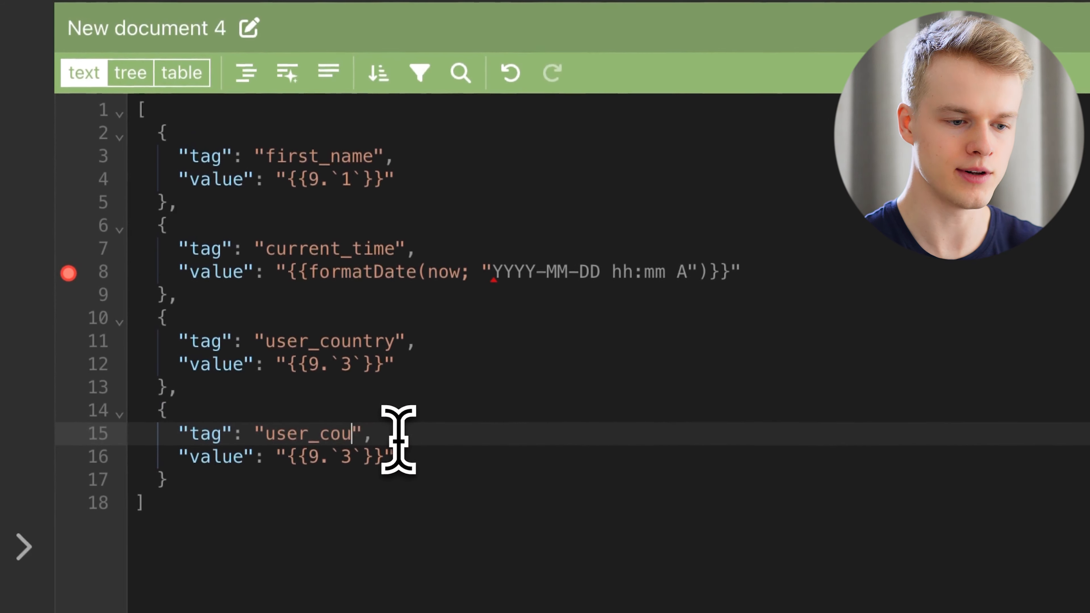
{"action": "key", "text": "BackSpace"}
{"action": "key", "text": "BackSpace"}
{"action": "type", "text": "job_title"}
{"action": "left_click_drag", "start_coordinate": [384, 458], "coordinate": [282, 457]}
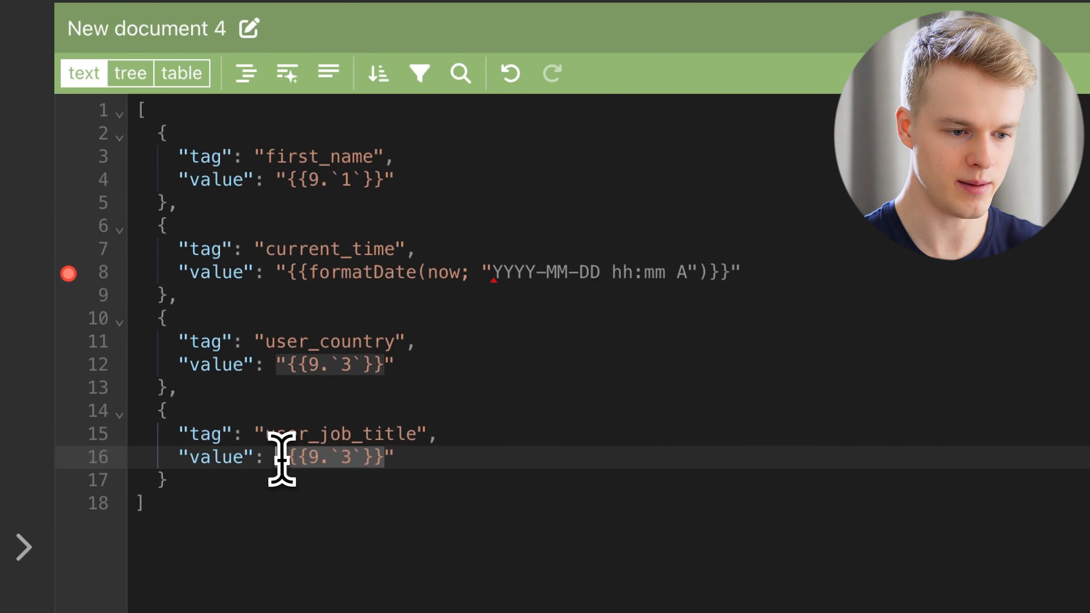
{"action": "key", "text": "BackSpace"}
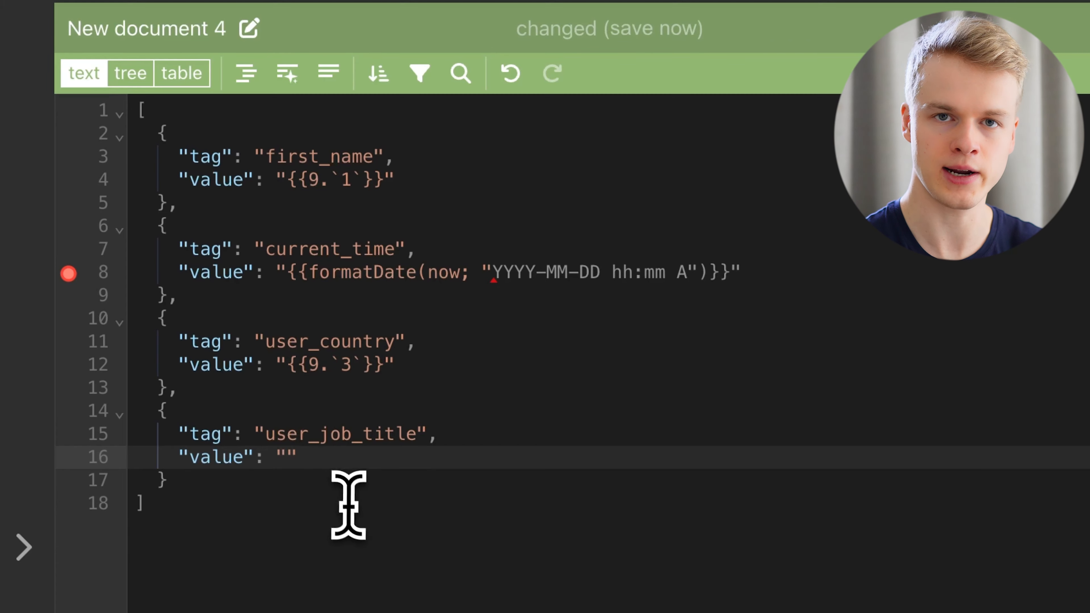
{"action": "key", "text": "super+a"}
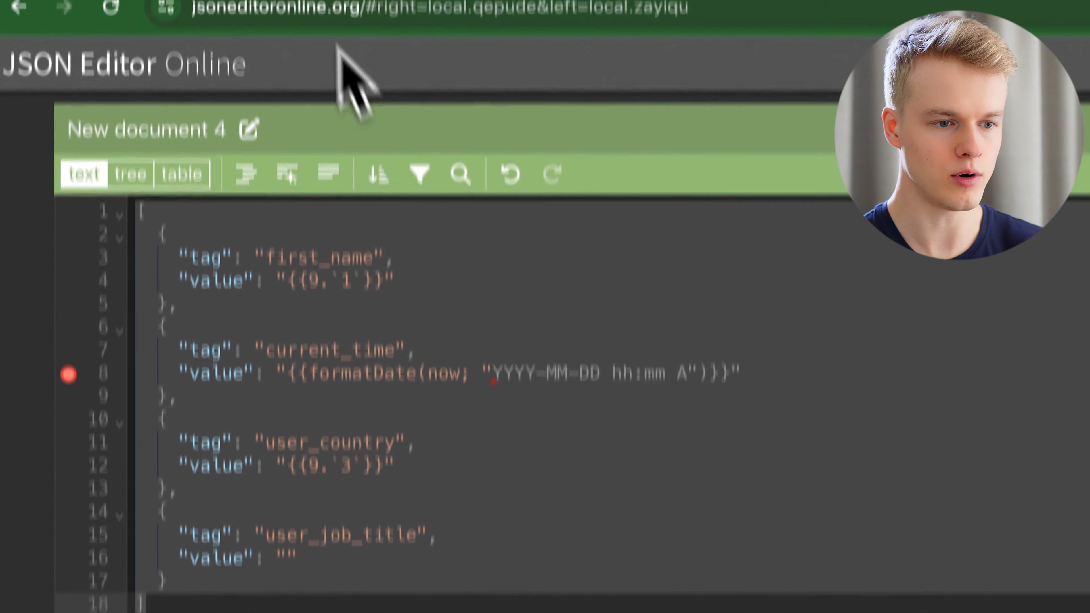
{"action": "left_click", "coordinate": [275, 21]}
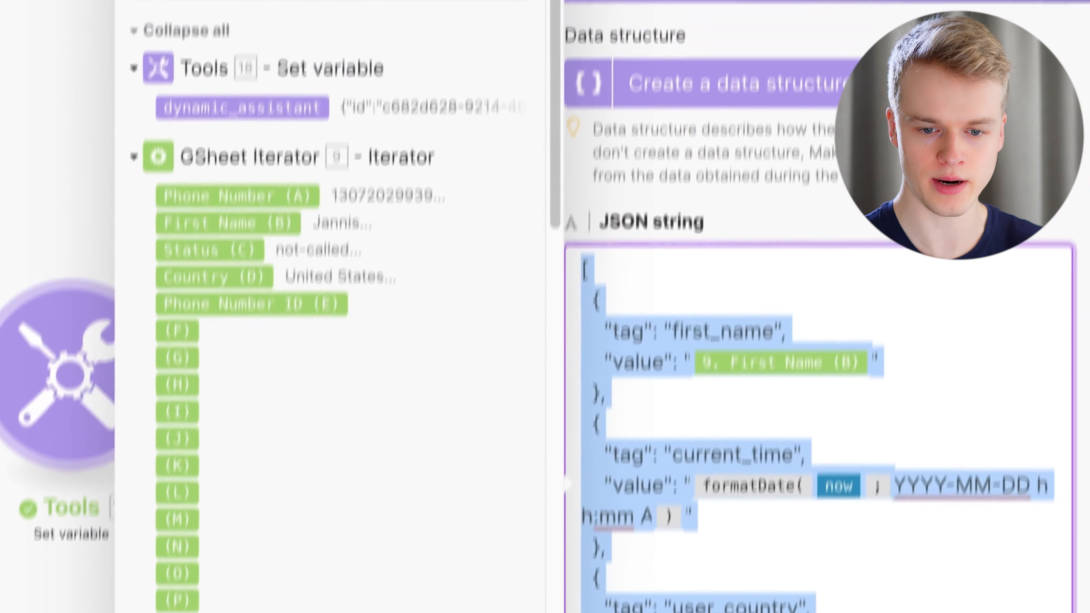
Paste the edited JSON, map the sheet's column F into user_job_title's value, and save.
{"action": "key", "text": "super+v"}
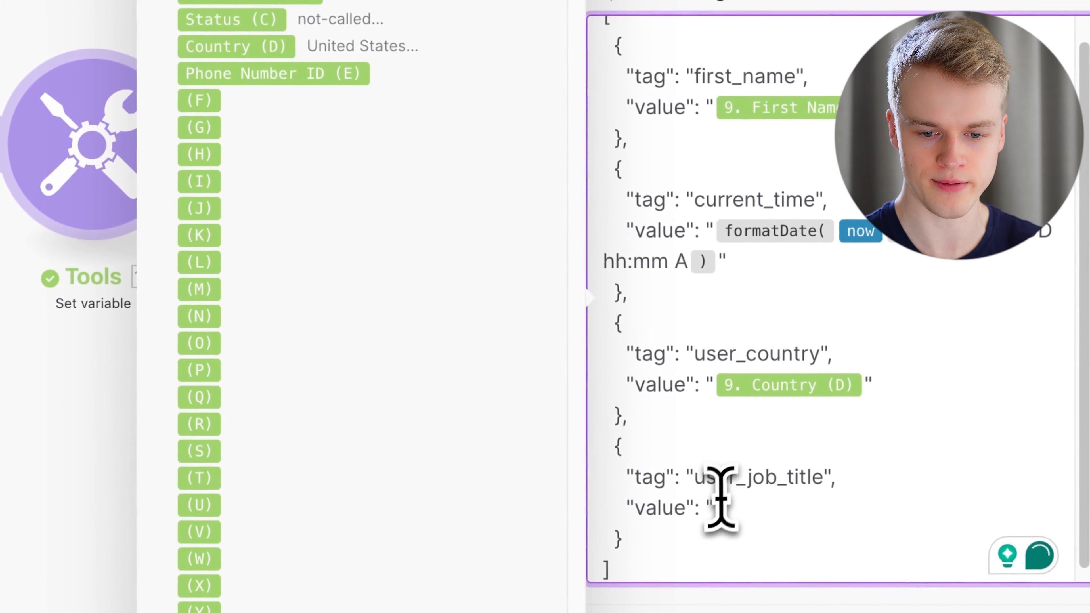
{"action": "left_click", "coordinate": [712, 505]}
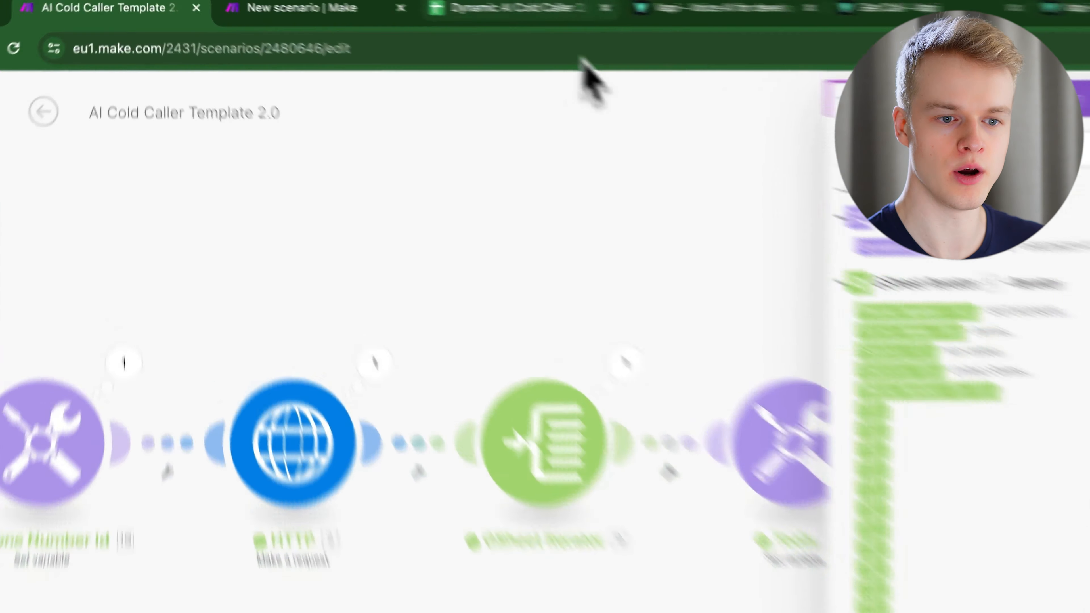
{"action": "left_click", "coordinate": [635, 12]}
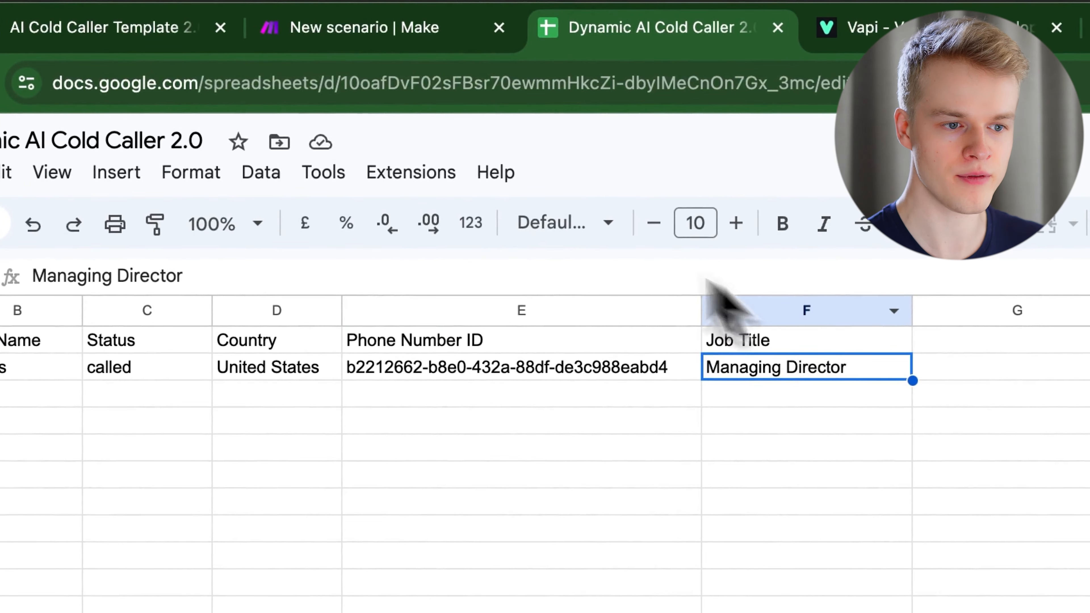
{"action": "left_click", "coordinate": [150, 27]}
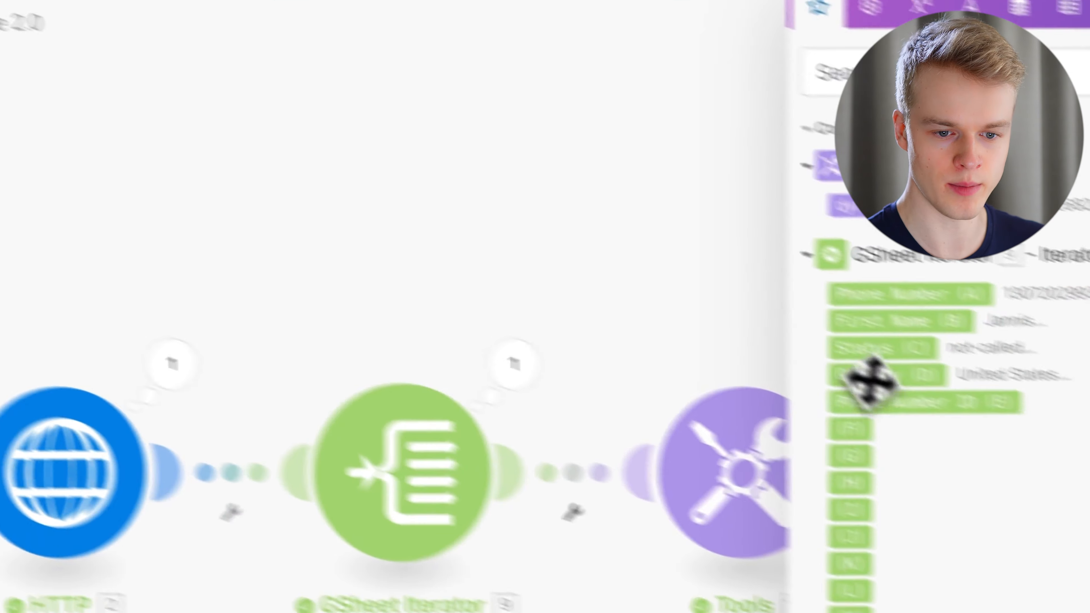
{"action": "left_click", "coordinate": [851, 429]}
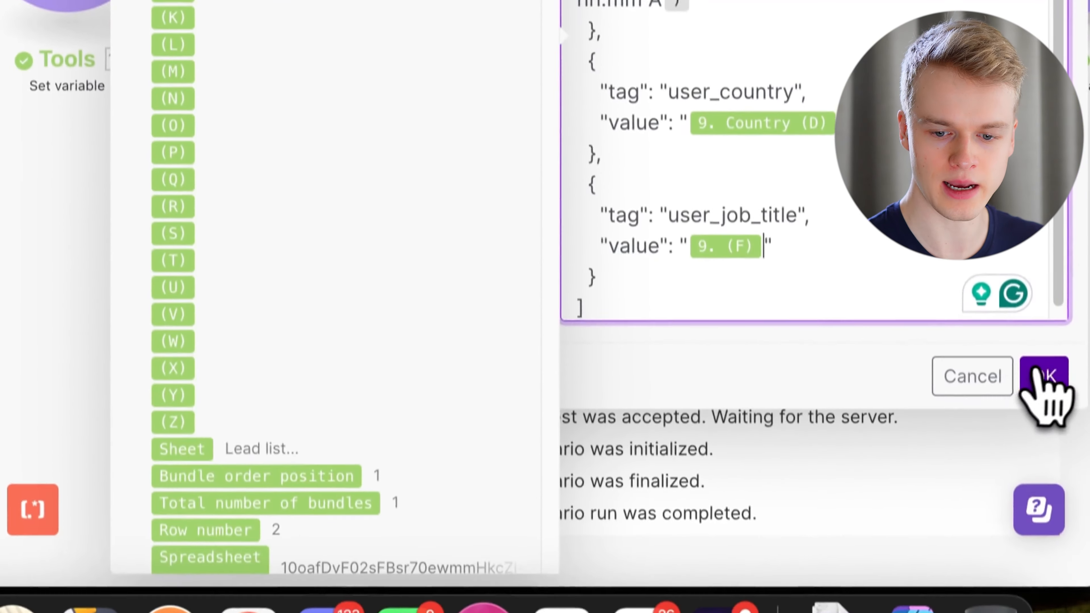
{"action": "left_click", "coordinate": [1047, 383]}
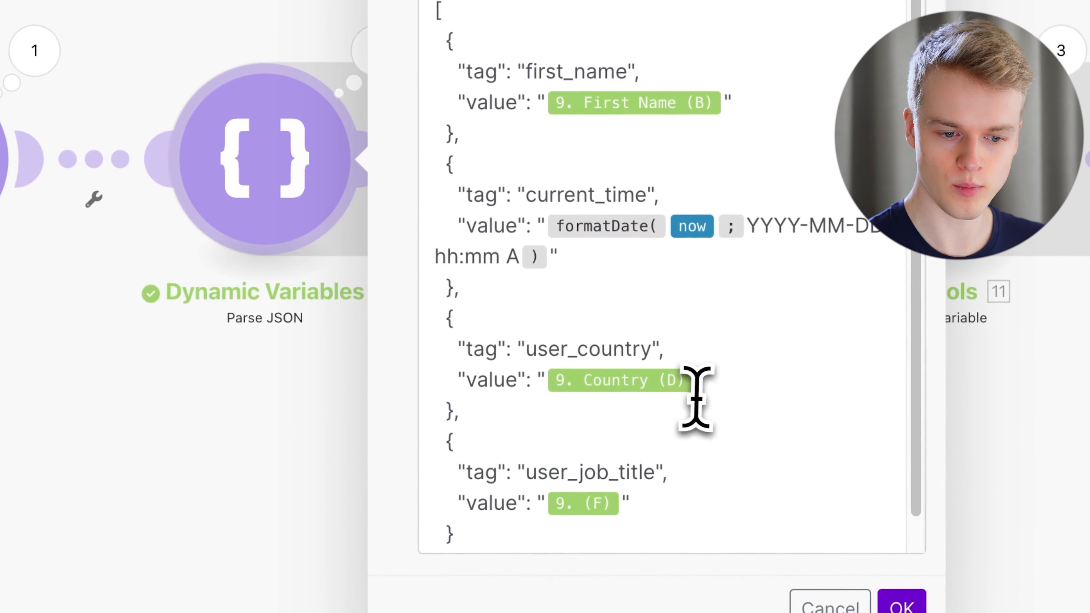
{"action": "double_click", "coordinate": [583, 470]}
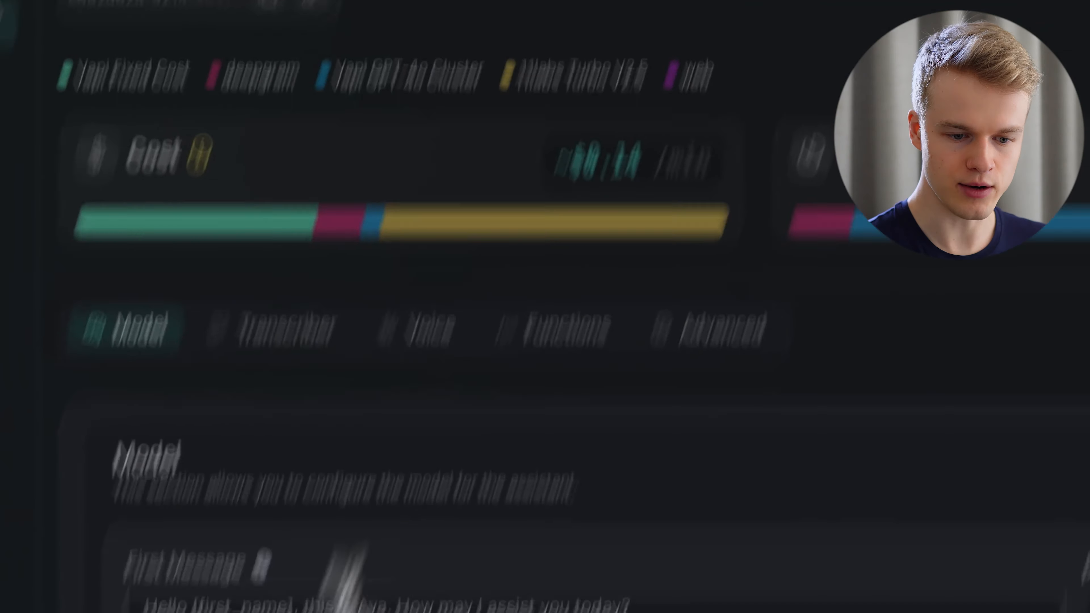
Add a [user_job_title] line to the Vapi system prompt and confirm Make's JSON settings.
{"action": "left_click", "coordinate": [742, 438]}
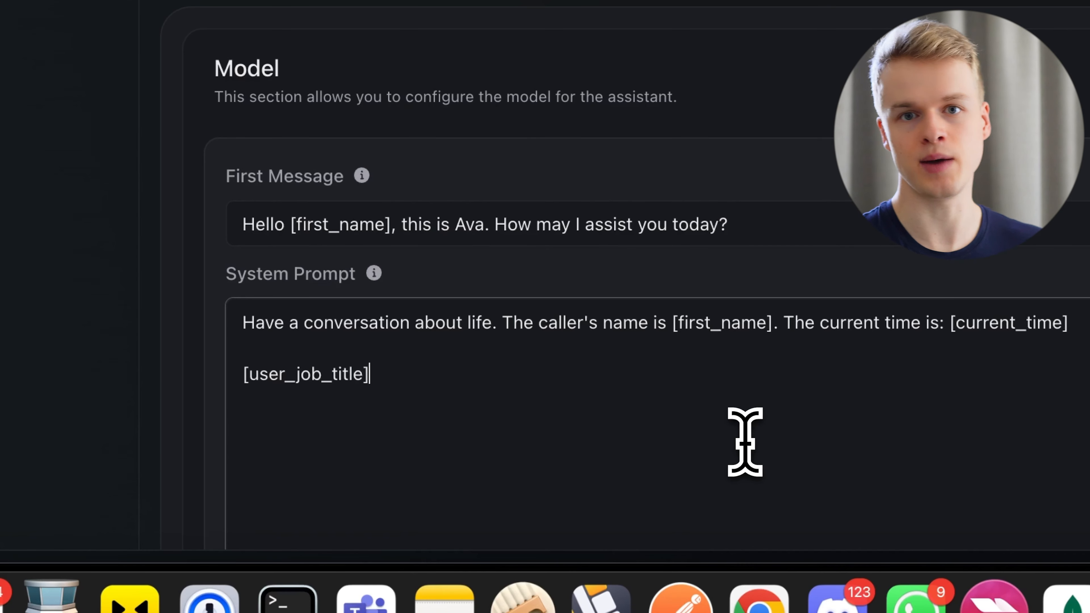
{"action": "left_click", "coordinate": [394, 1]}
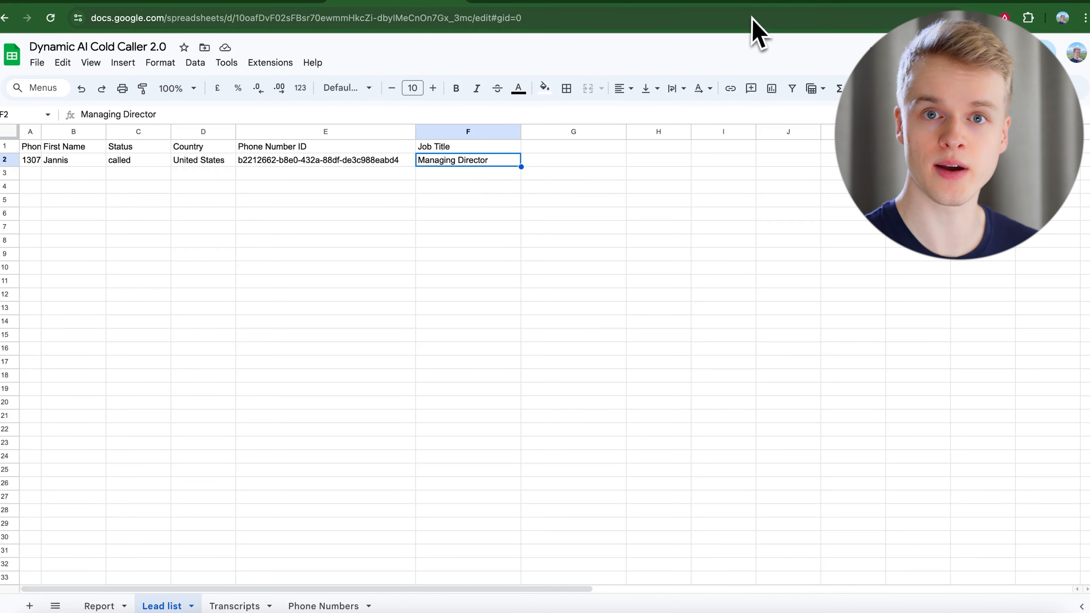
{"action": "left_click", "coordinate": [775, 6]}
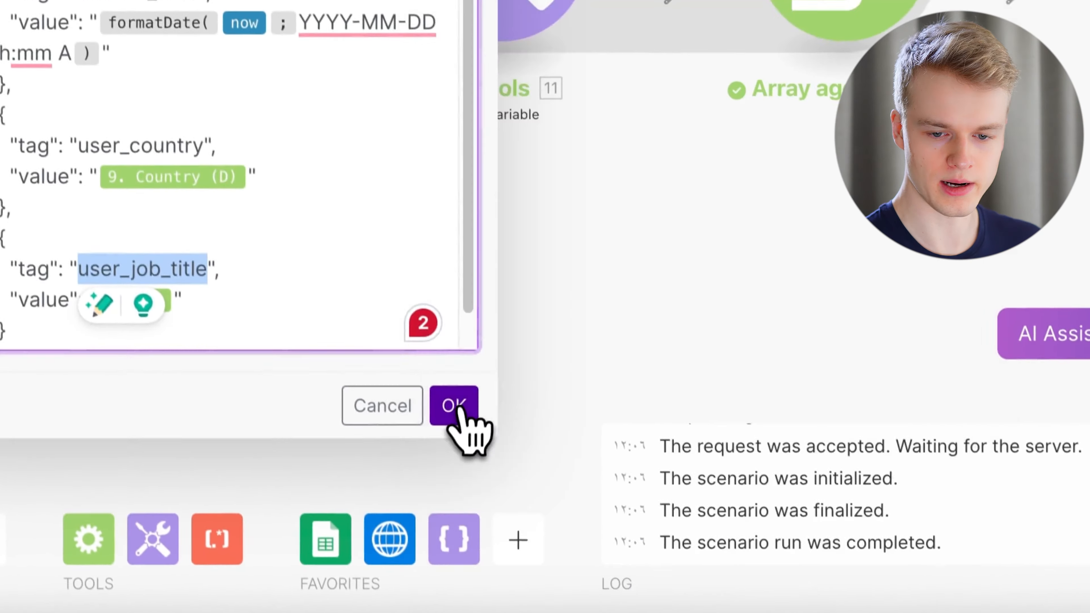
{"action": "left_click", "coordinate": [462, 431]}
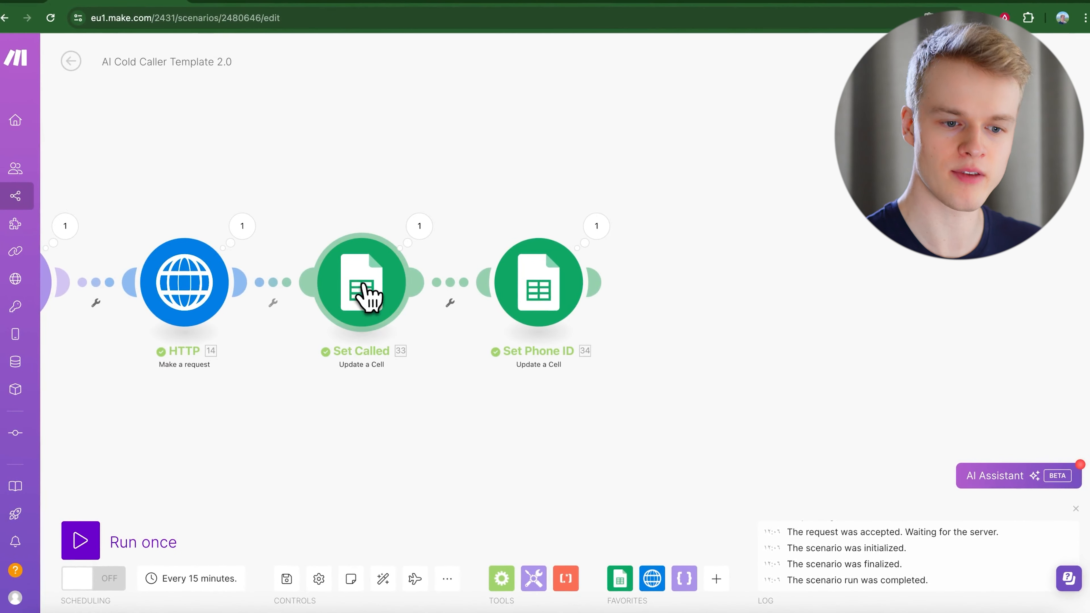
Check the Set Called module and the lead's job title in the spreadsheet.
{"action": "left_click", "coordinate": [374, 296]}
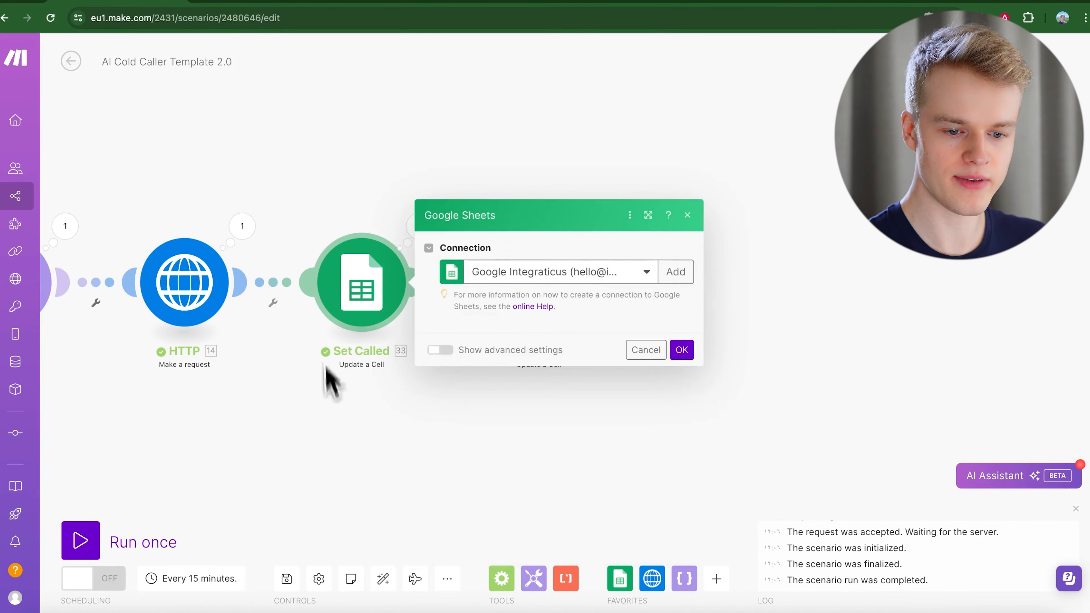
{"action": "left_click", "coordinate": [346, 433]}
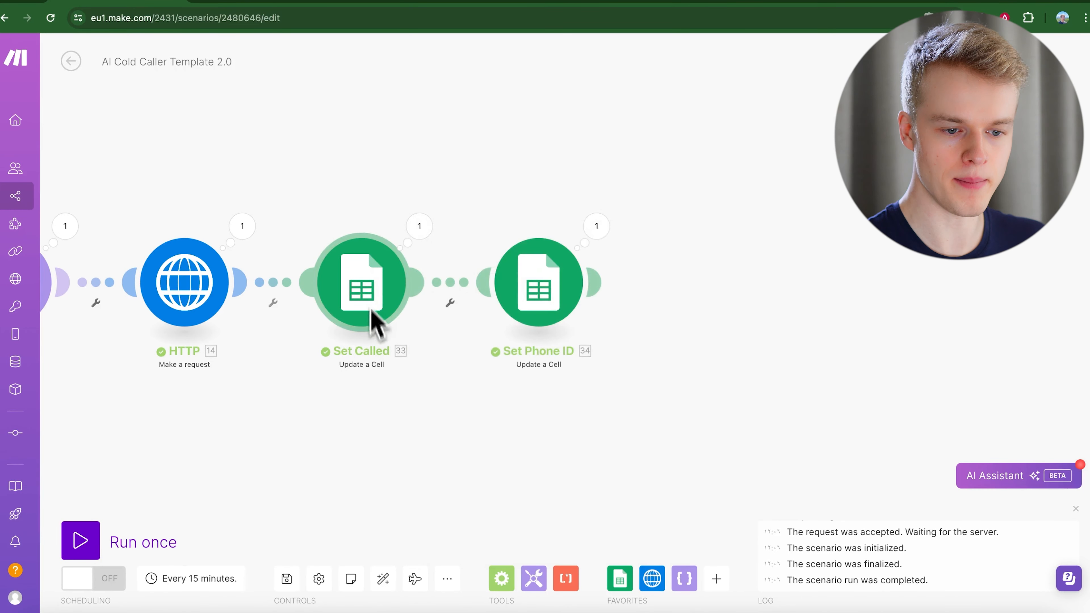
{"action": "left_click", "coordinate": [402, 5]}
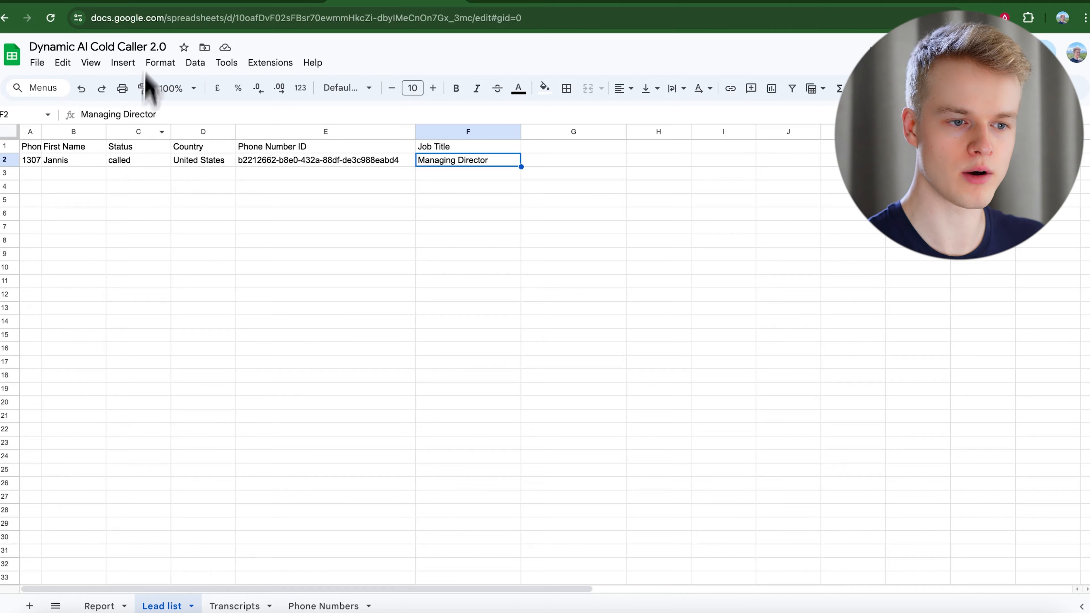
{"action": "left_click", "coordinate": [138, 6]}
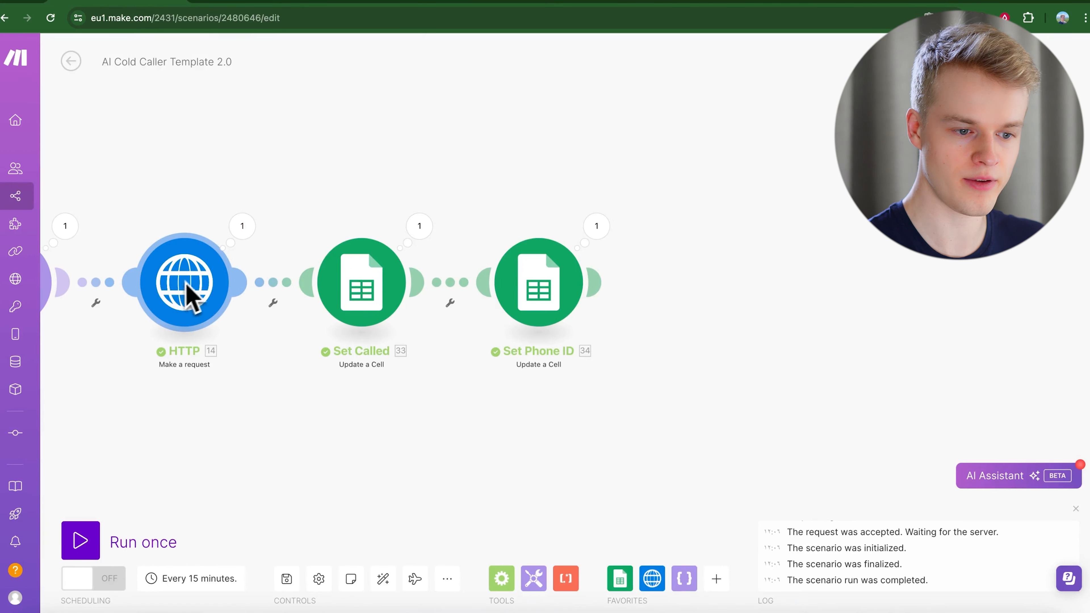
{"action": "left_click", "coordinate": [360, 5]}
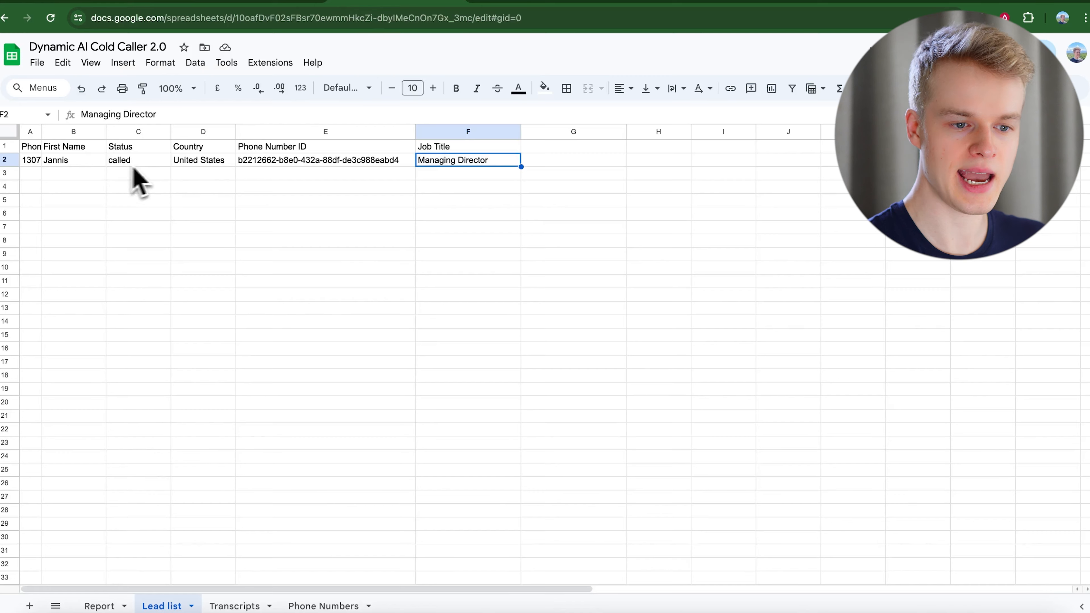
{"action": "left_click", "coordinate": [141, 5]}
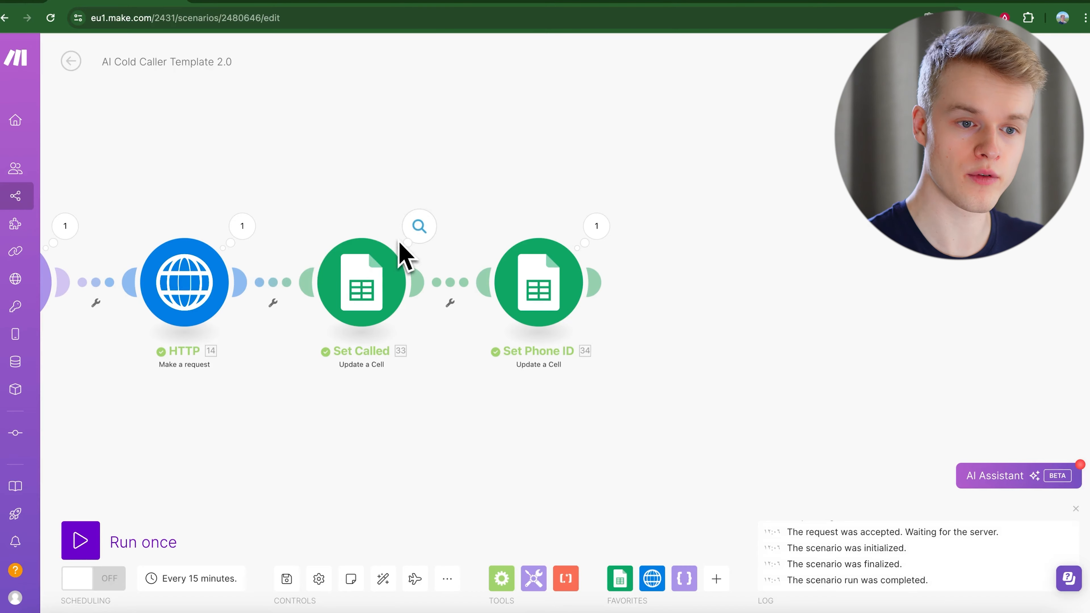
{"action": "left_click", "coordinate": [634, 25]}
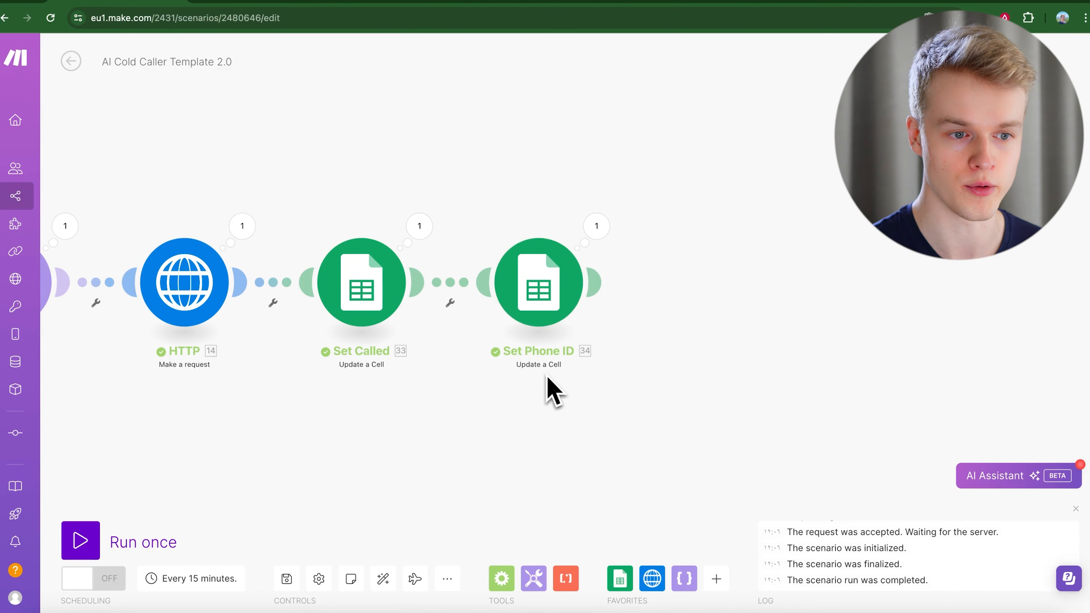
Save and auto-align the AI Cold Caller Template 2.0 scenario, then open its Callbacks scenario.
{"action": "left_click", "coordinate": [287, 578]}
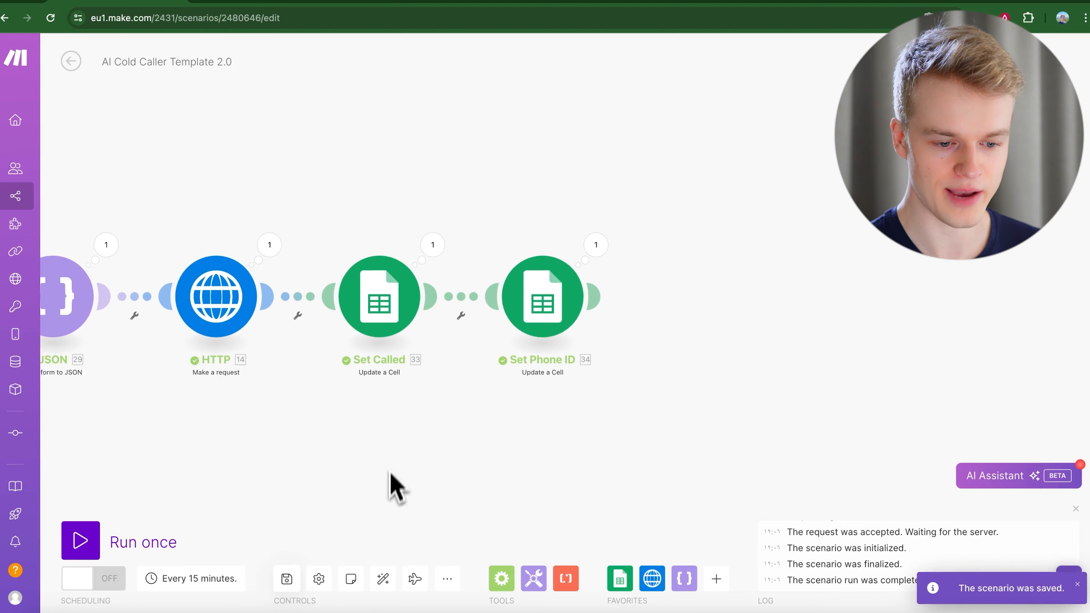
{"action": "left_click", "coordinate": [382, 580]}
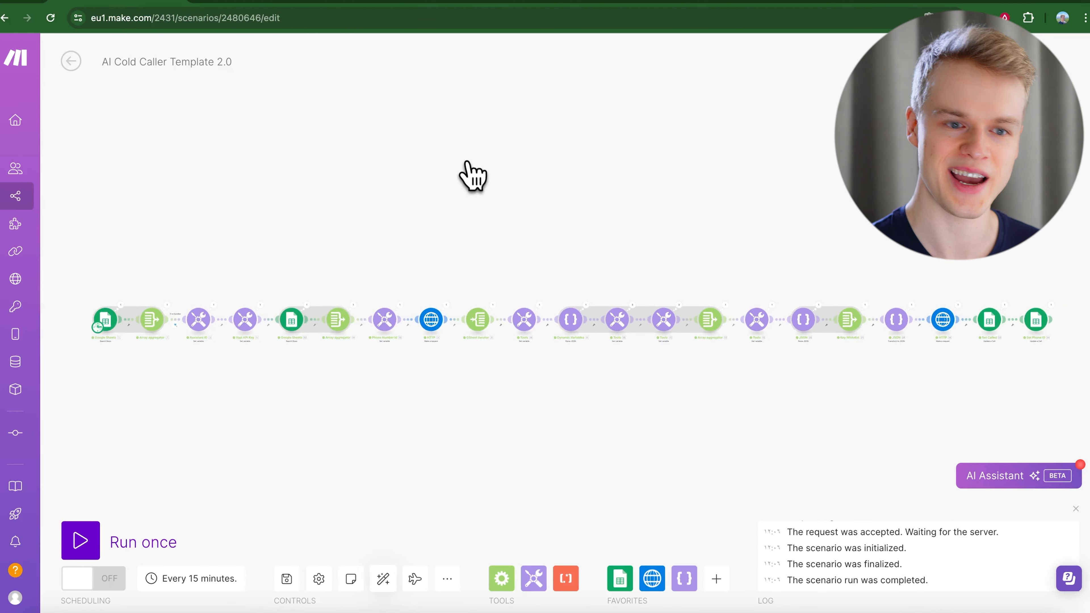
{"action": "left_click", "coordinate": [296, 4]}
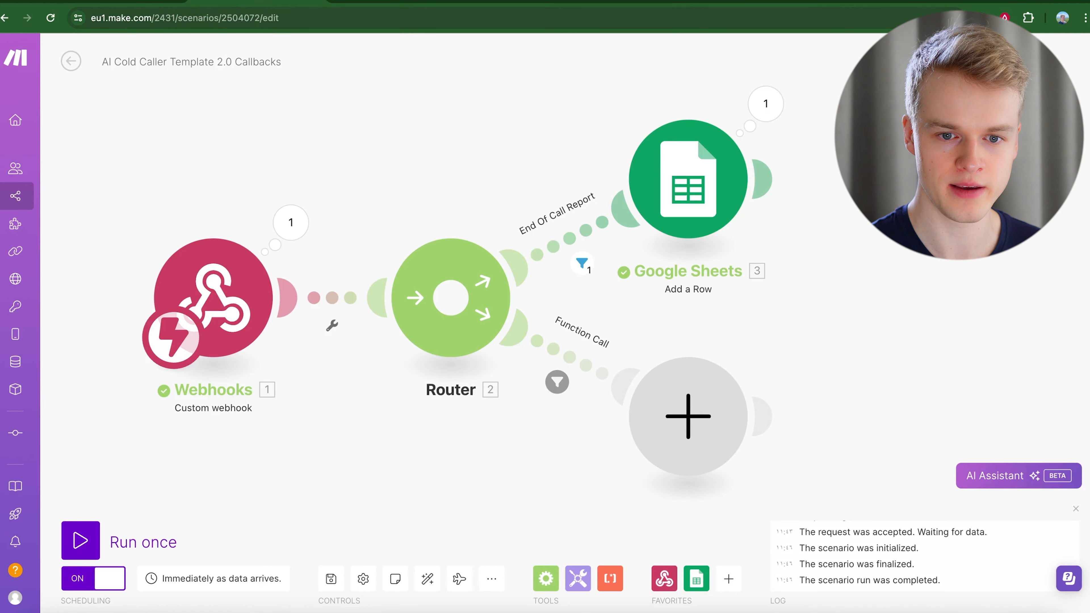
{"action": "left_click", "coordinate": [823, 3]}
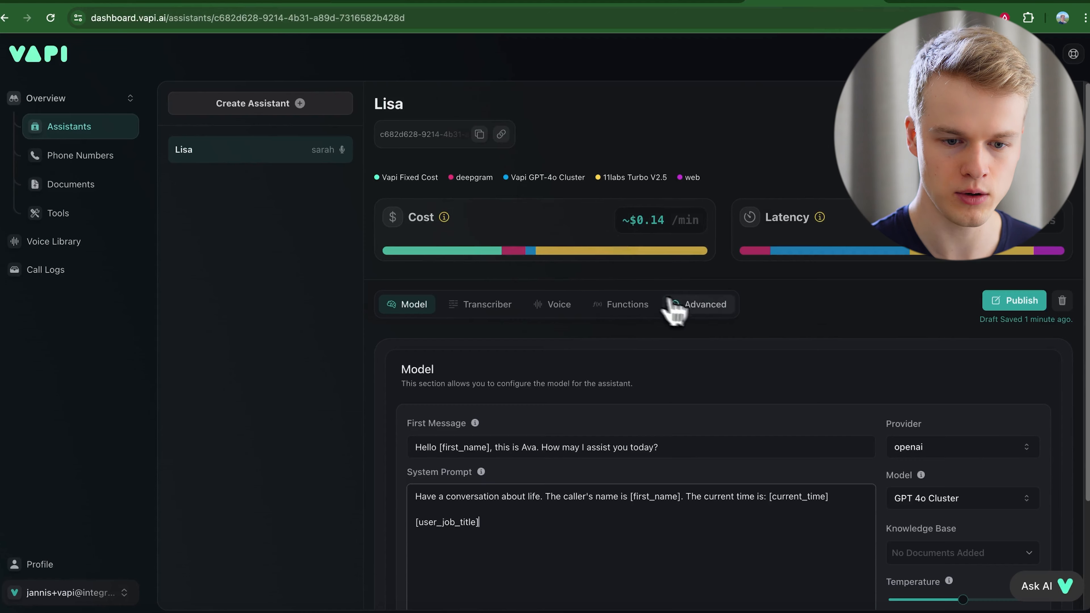
{"action": "left_click", "coordinate": [702, 305]}
{"action": "scroll", "coordinate": [645, 535], "scroll_direction": "down", "scroll_amount": 15}
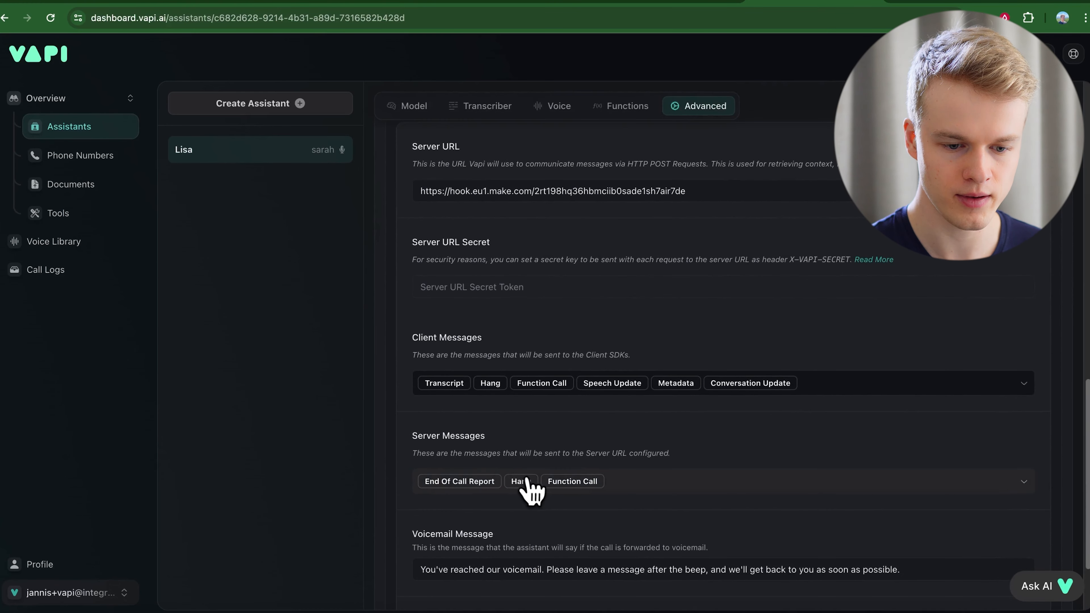
{"action": "left_click", "coordinate": [620, 493]}
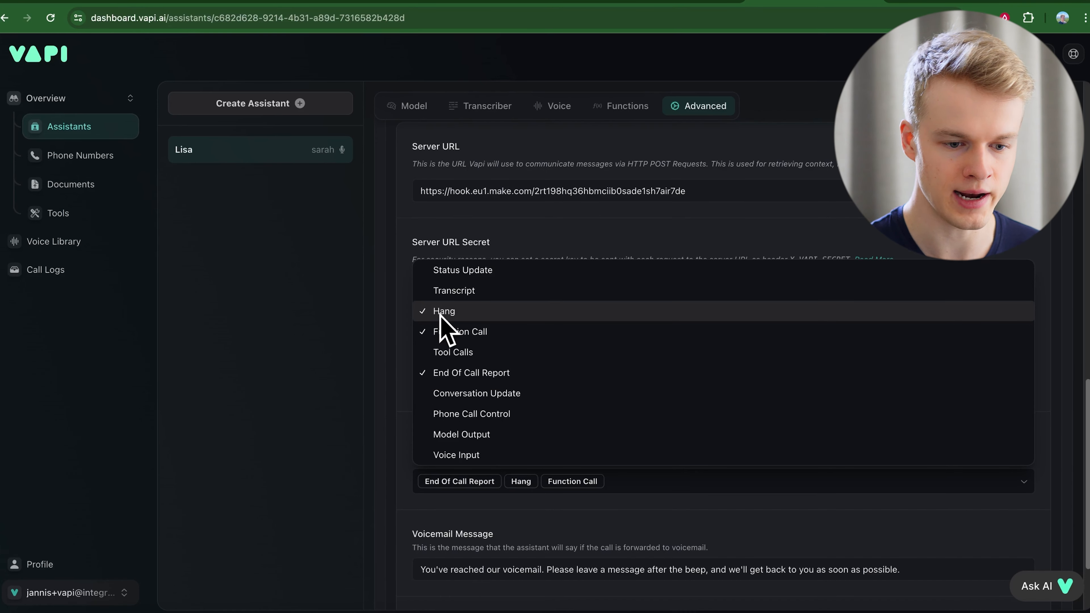
{"action": "left_click", "coordinate": [387, 385]}
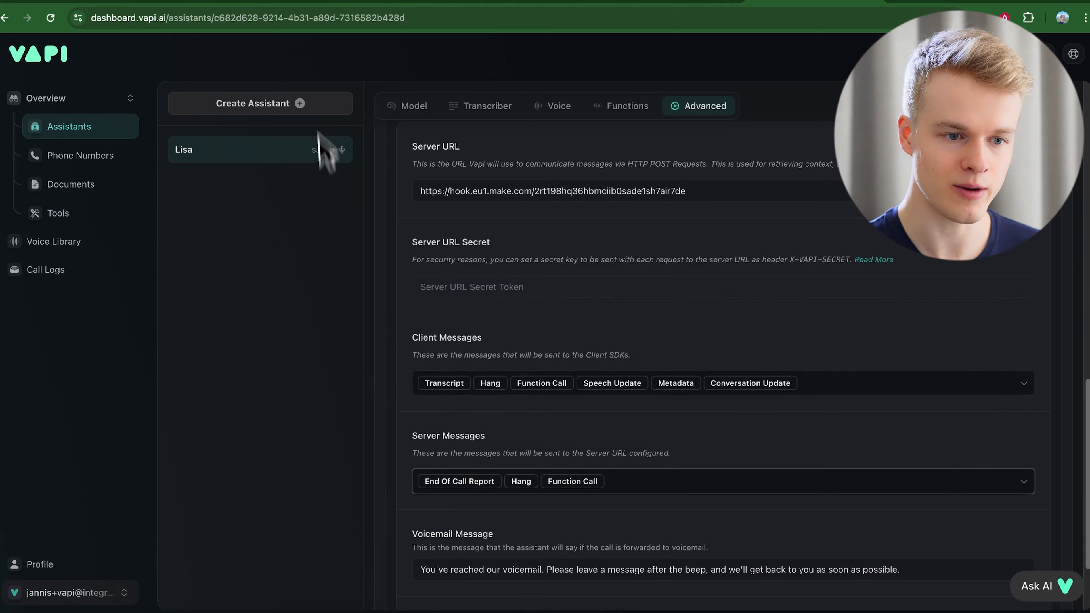
{"action": "left_click", "coordinate": [271, 3]}
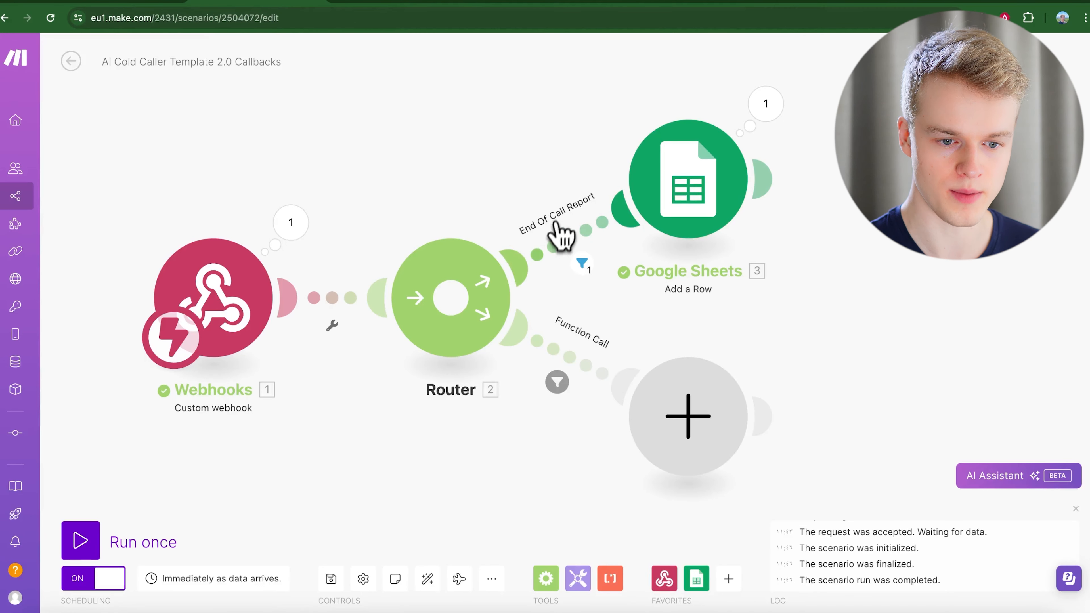
Review the End Of Call Report filter, webhook output and Google Sheets mapping, then view Transcripts.
{"action": "left_click", "coordinate": [566, 253]}
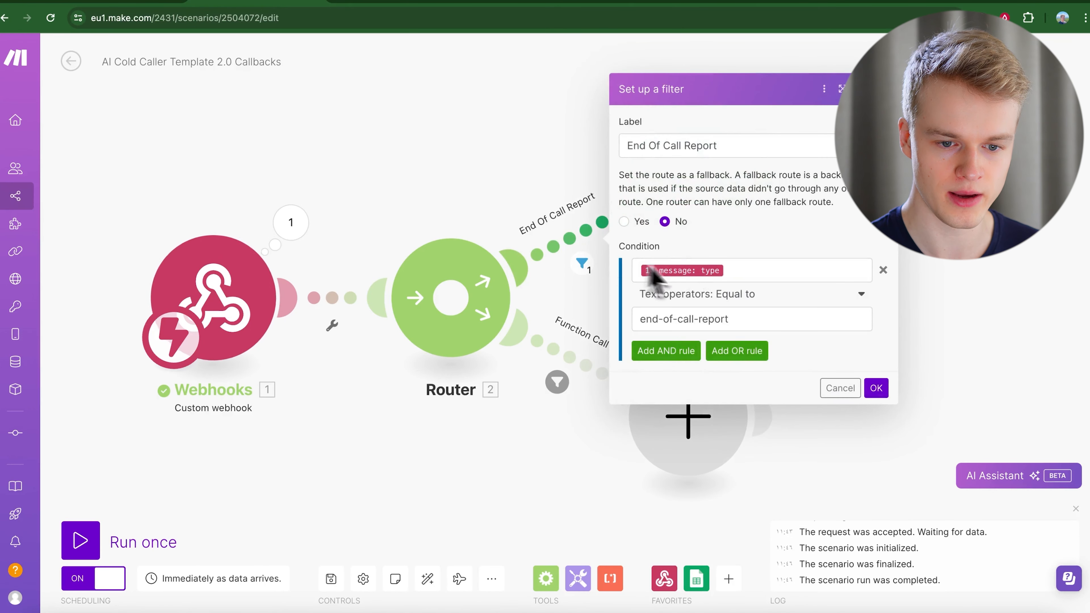
{"action": "left_click", "coordinate": [290, 222]}
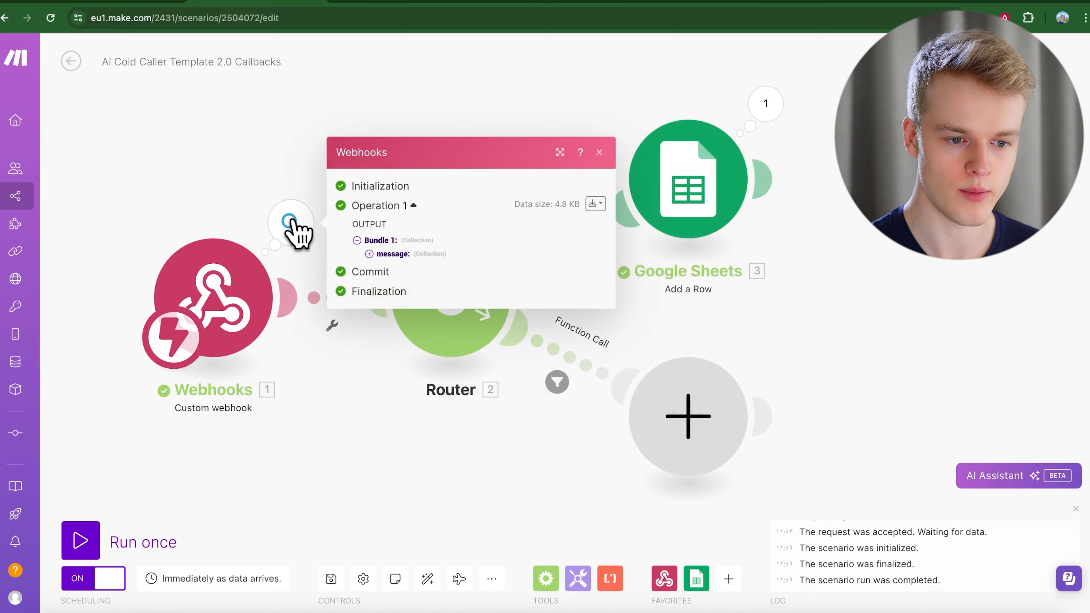
{"action": "left_click", "coordinate": [375, 253]}
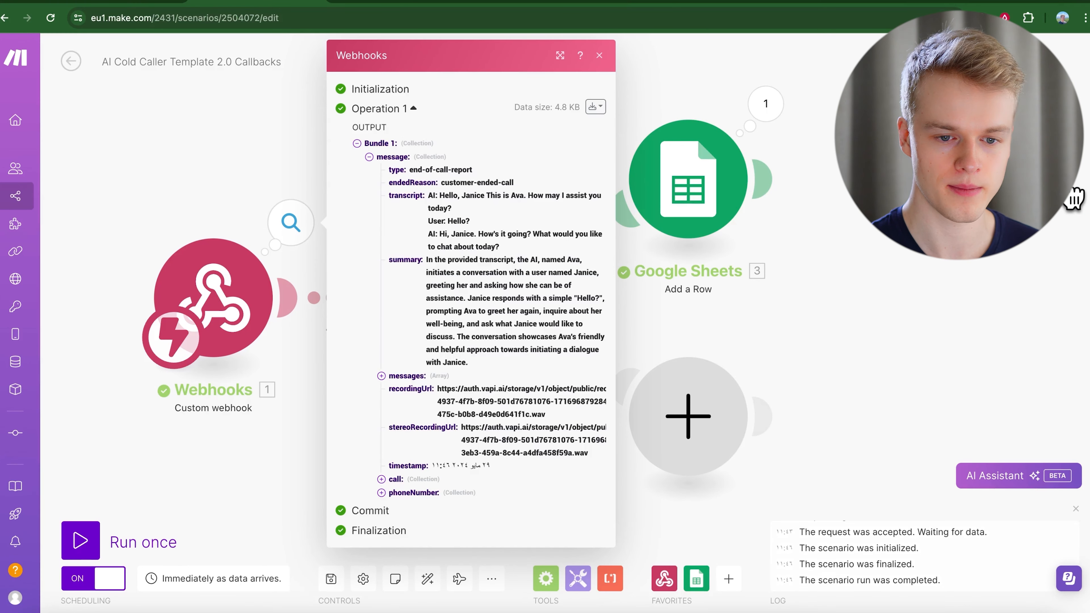
{"action": "left_click", "coordinate": [690, 171]}
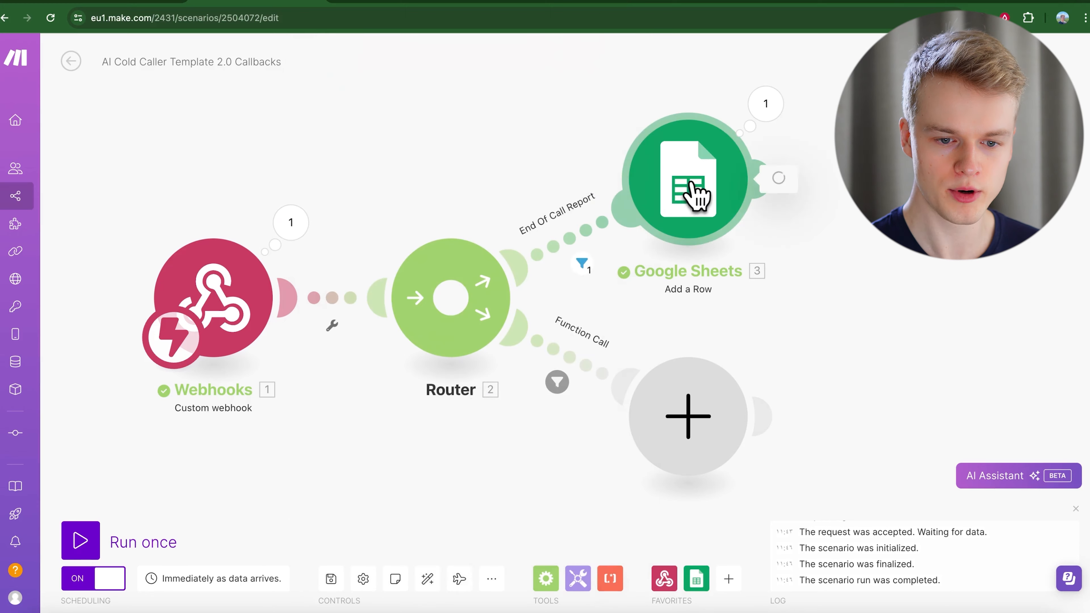
{"action": "scroll", "coordinate": [871, 375], "scroll_direction": "down", "scroll_amount": 6}
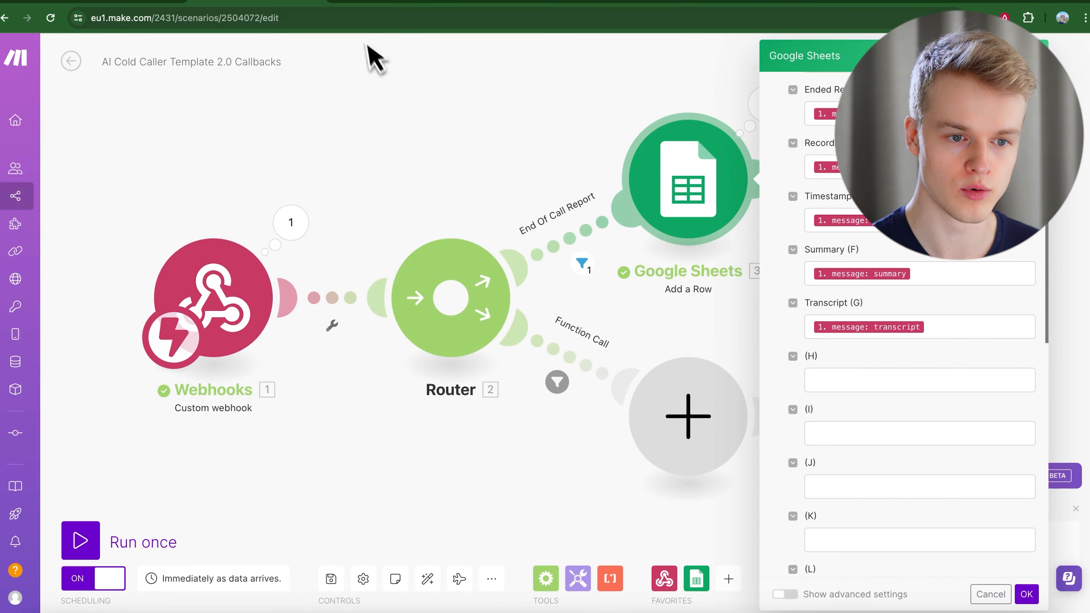
{"action": "left_click", "coordinate": [375, 7]}
{"action": "left_click", "coordinate": [257, 605]}
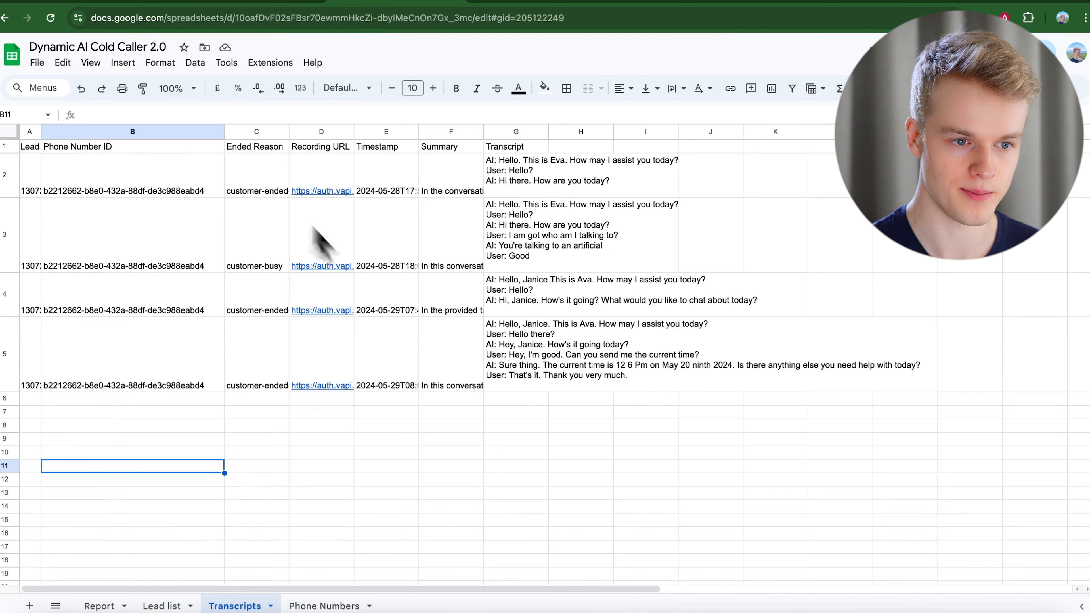
Open the Lead Phone column mapping in the callbacks scenario's Google Sheets module.
{"action": "left_click", "coordinate": [180, 5]}
{"action": "scroll", "coordinate": [936, 434], "scroll_direction": "up", "scroll_amount": 5}
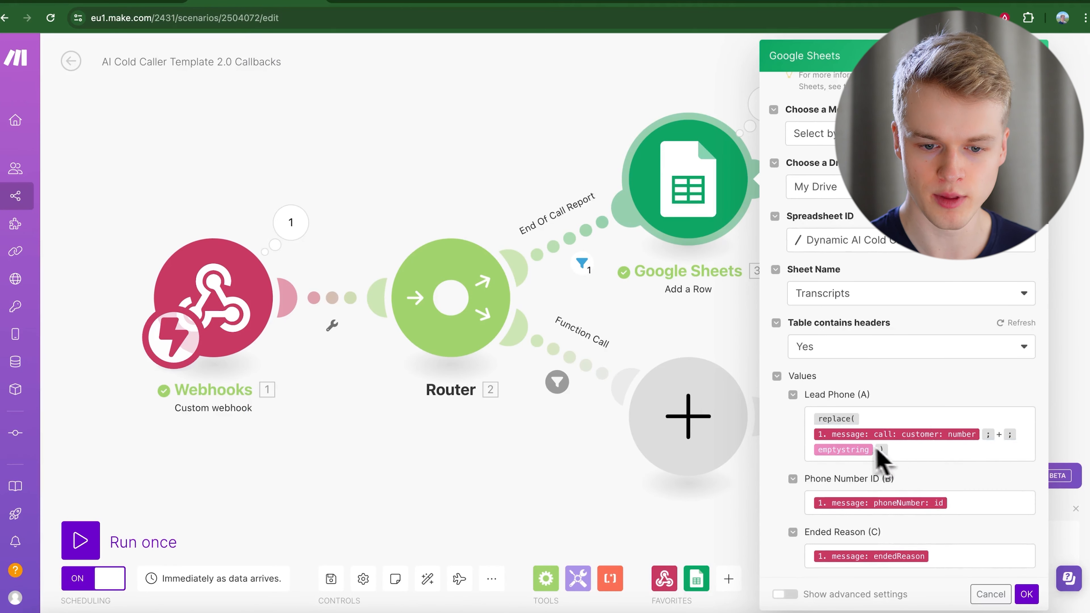
{"action": "left_click", "coordinate": [915, 450]}
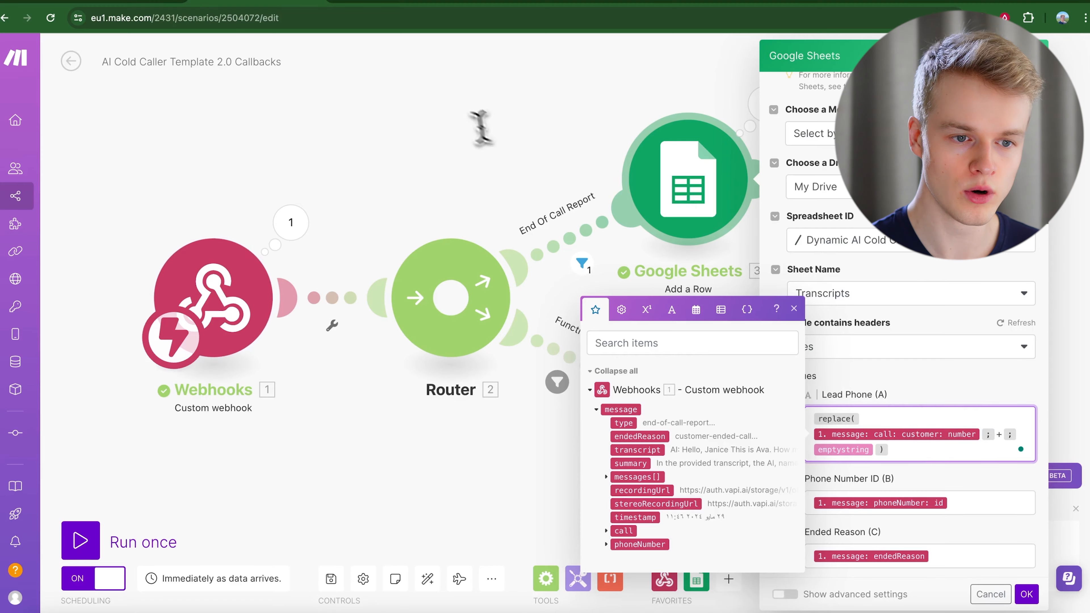
Test entering +123456 in Transcripts cell E12, clear it, and go to the Lead list sheet.
{"action": "left_click", "coordinate": [378, 4]}
{"action": "left_click", "coordinate": [405, 481]}
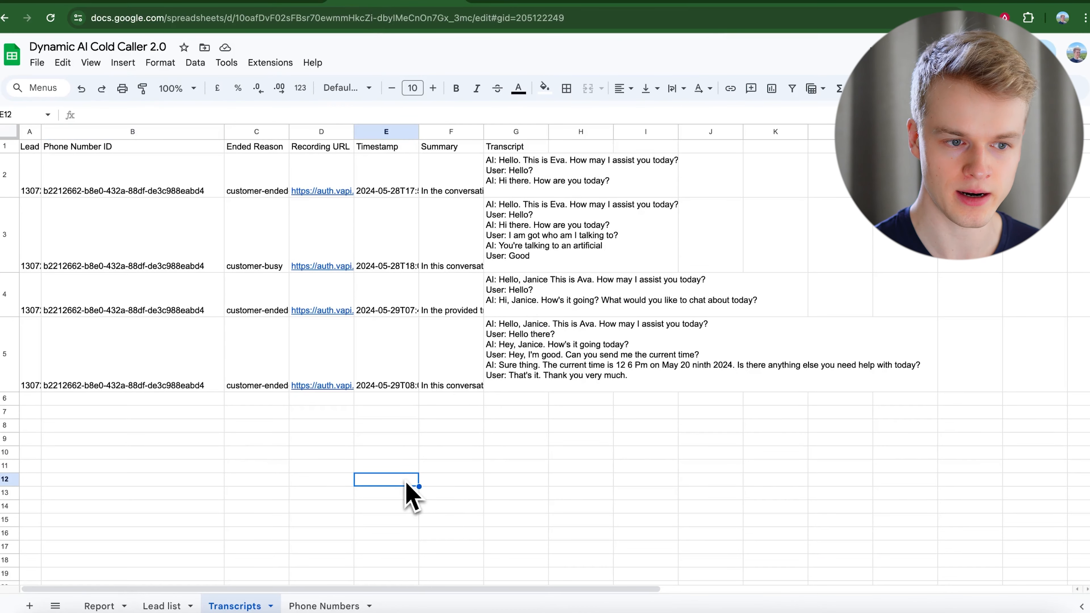
{"action": "type", "text": "+"}
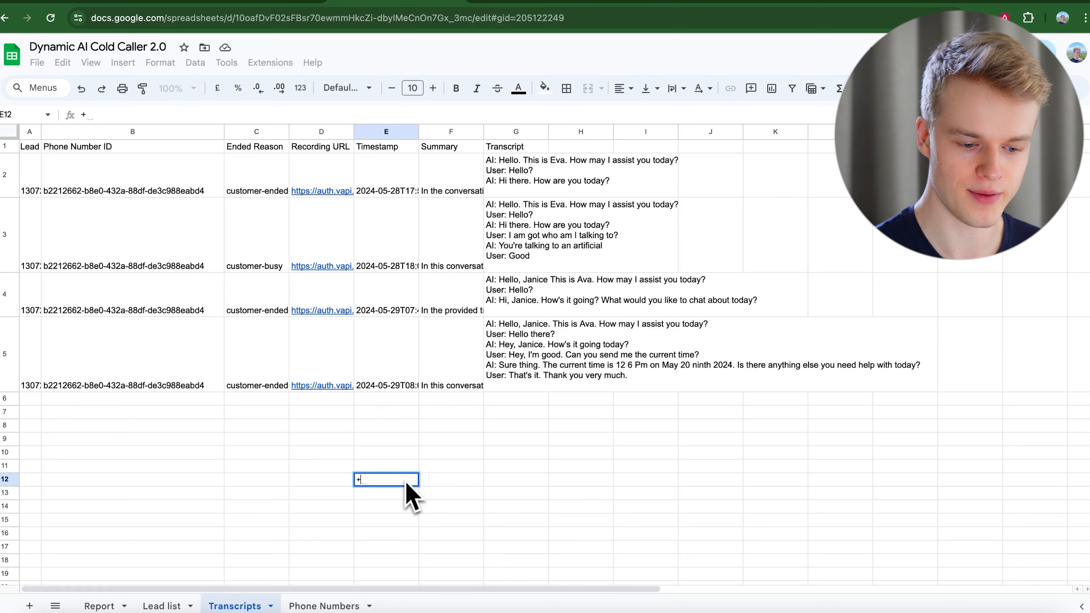
{"action": "type", "text": "123456"}
{"action": "key", "text": "Return"}
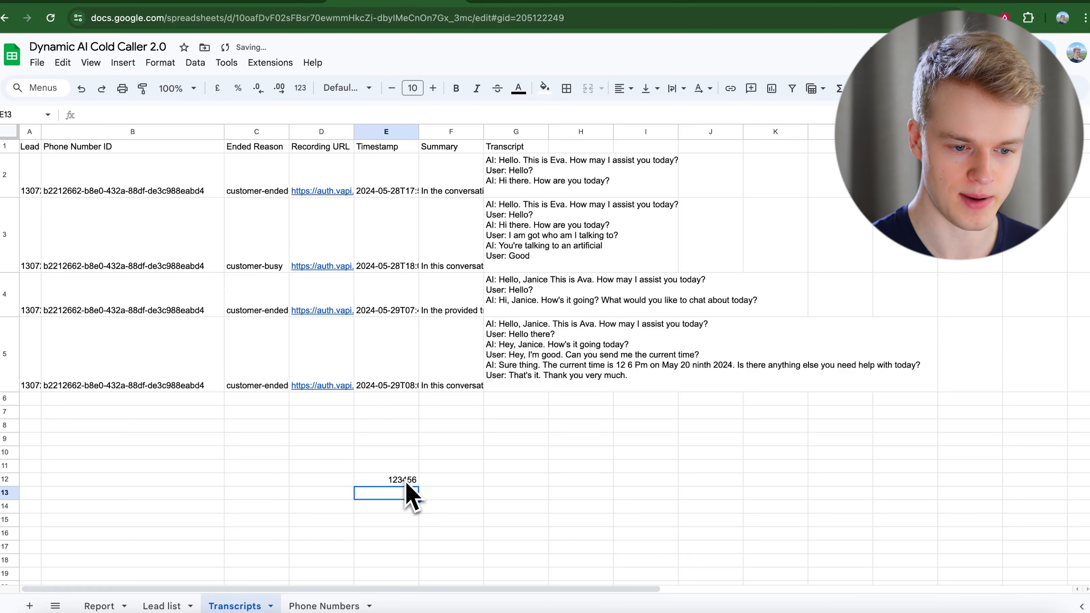
{"action": "left_click", "coordinate": [406, 481]}
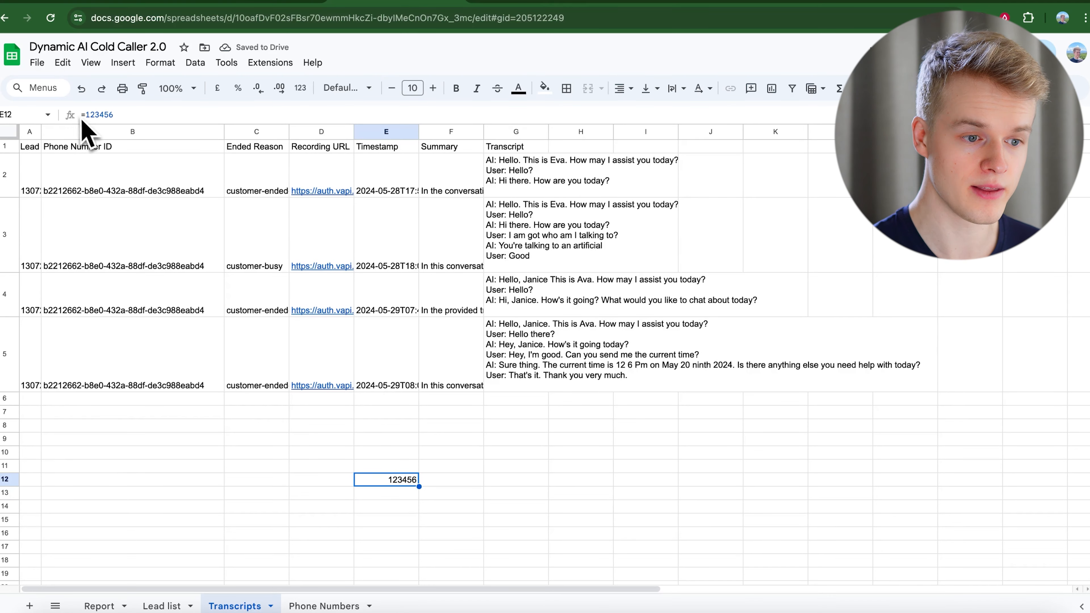
{"action": "key", "text": "Delete"}
{"action": "left_click", "coordinate": [206, 479]}
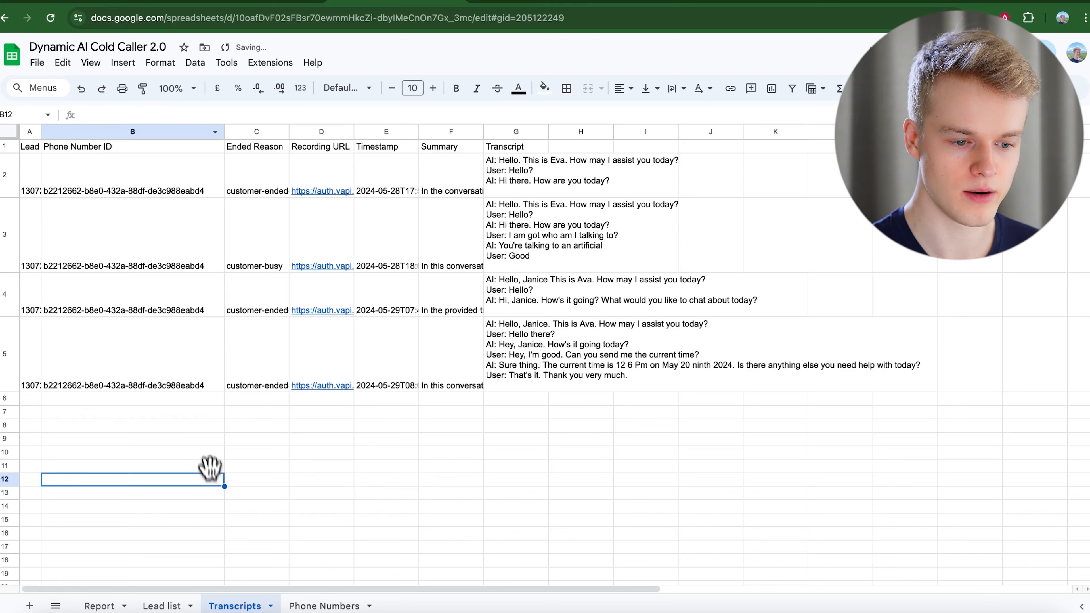
{"action": "left_click", "coordinate": [162, 606]}
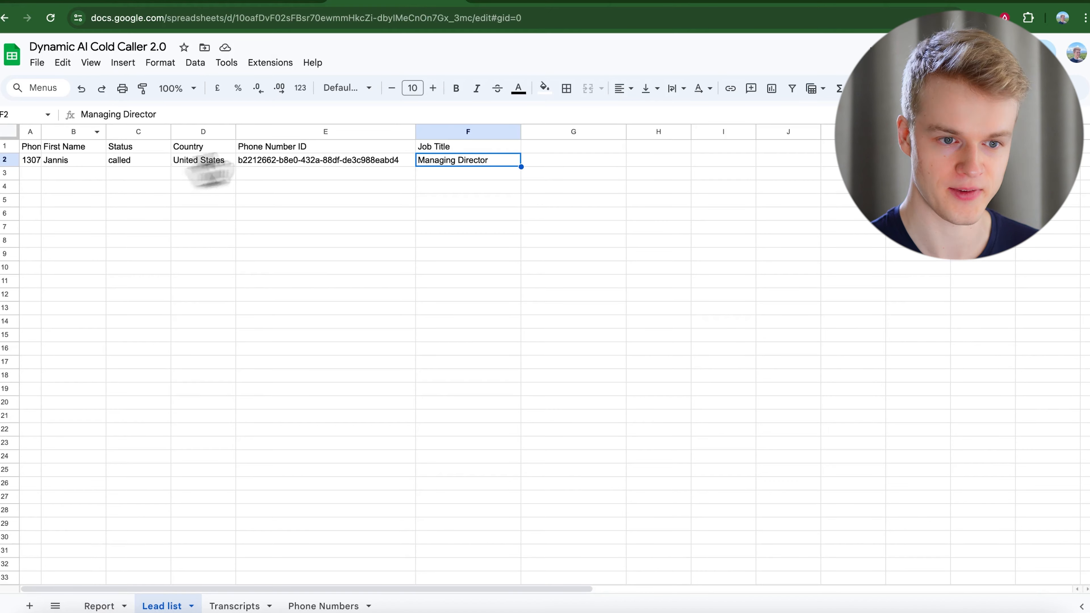
Confirm the Lead Phone mapping and bring up the AI Cold Caller Template 2.0 scenario.
{"action": "left_click", "coordinate": [283, 18]}
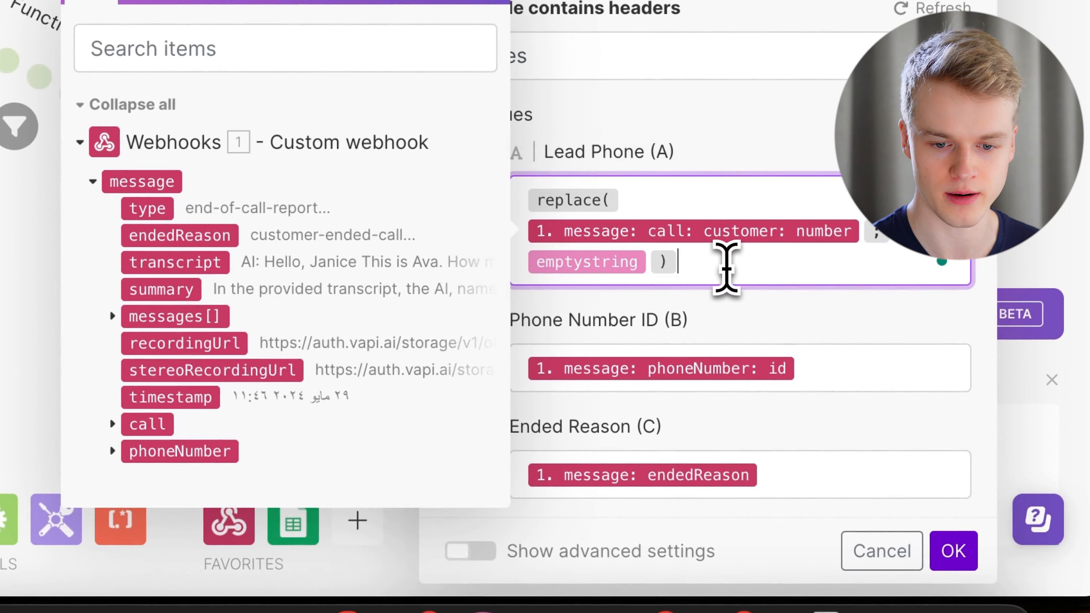
{"action": "left_click", "coordinate": [952, 545]}
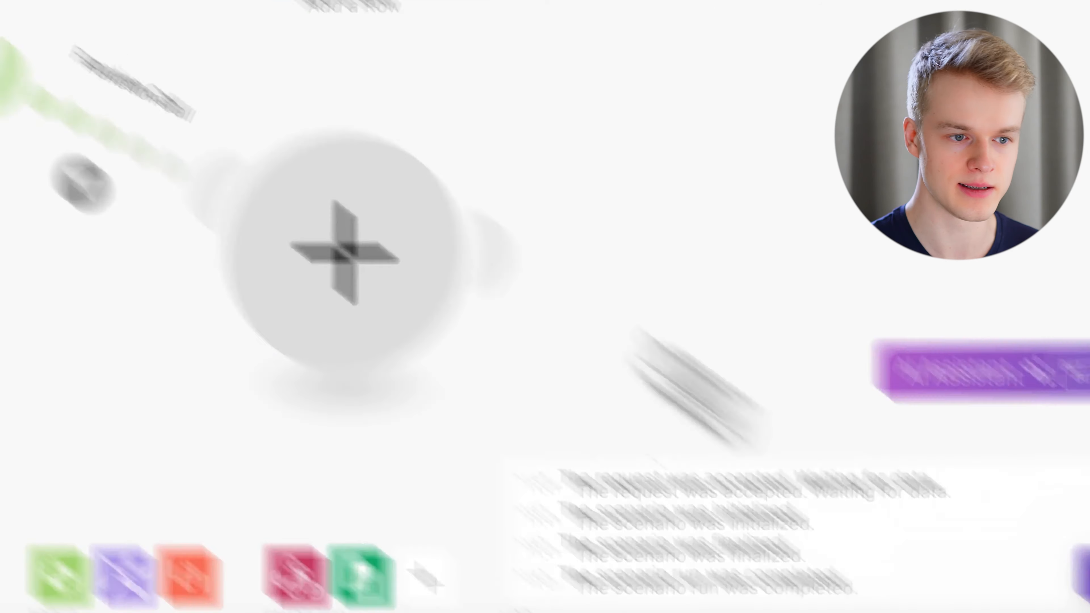
{"action": "left_click", "coordinate": [264, 36]}
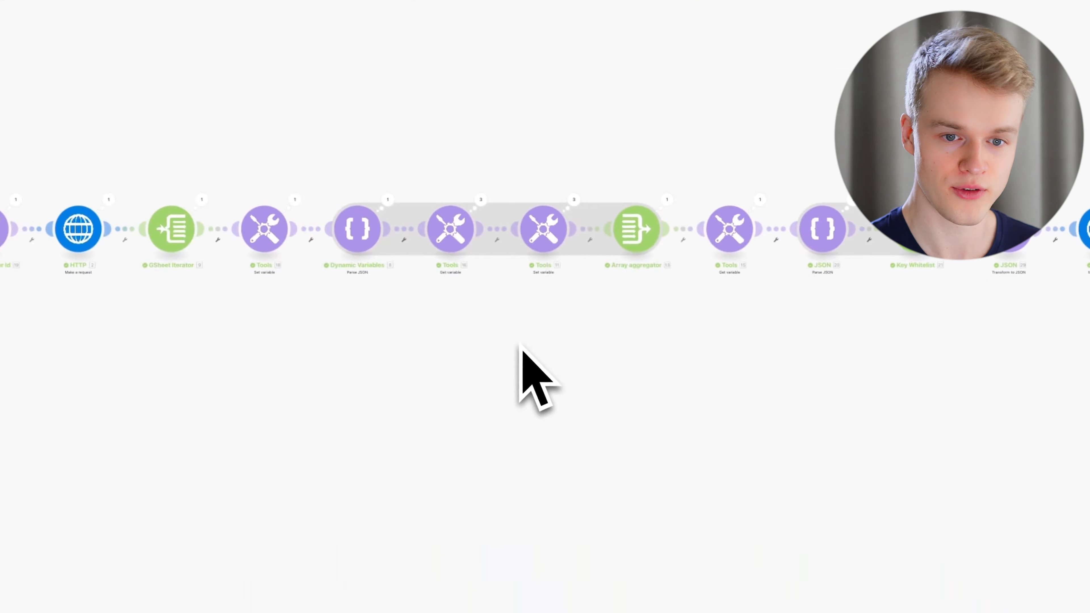